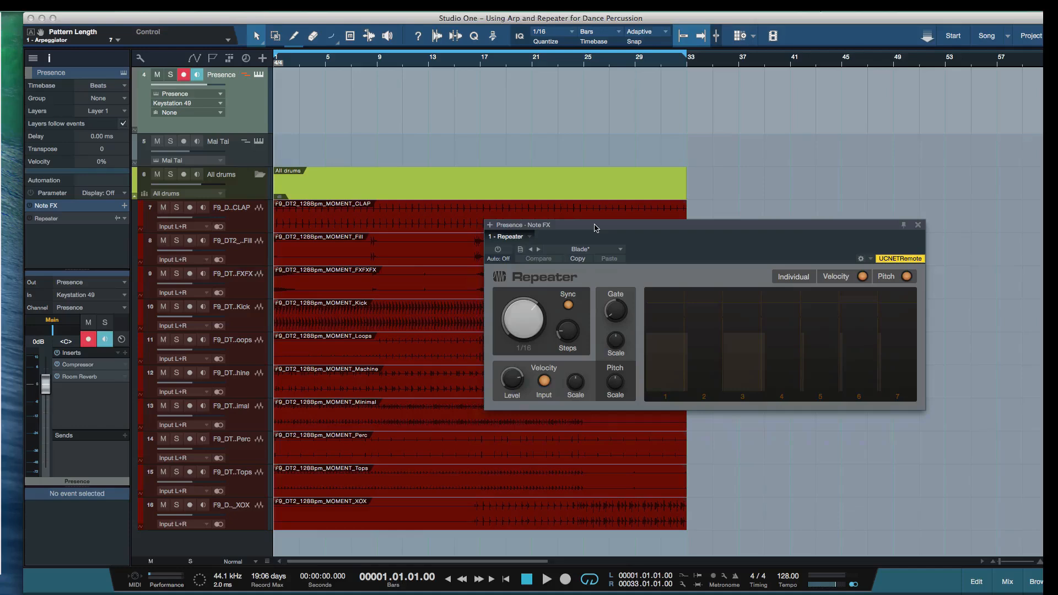
Close the Repeater window and play the song with the All drums folder collapsed.
{"action": "left_click", "coordinate": [917, 225]}
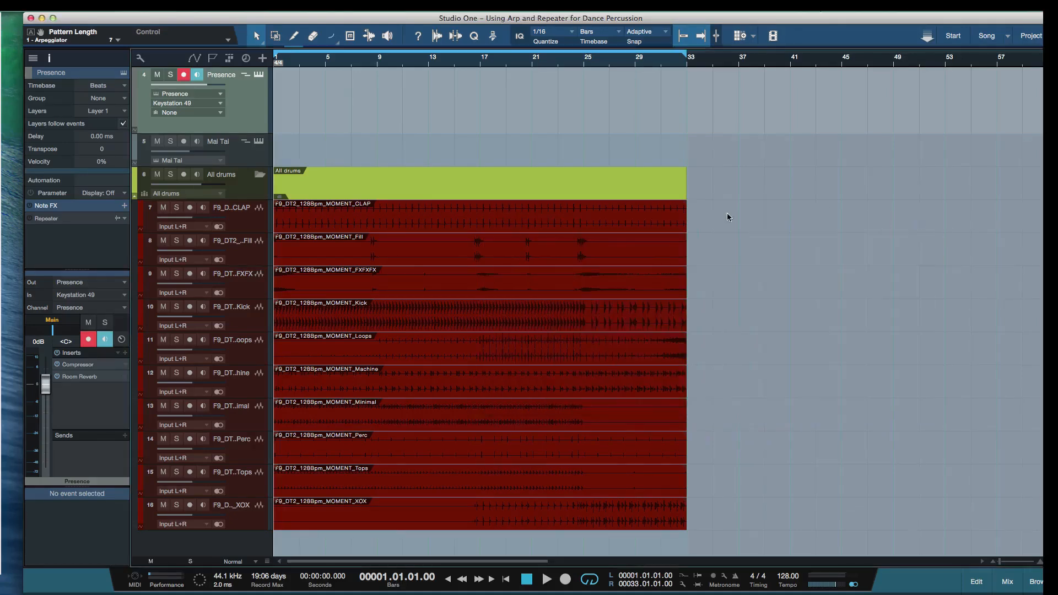
{"action": "left_click", "coordinate": [136, 196]}
{"action": "key", "text": "space"}
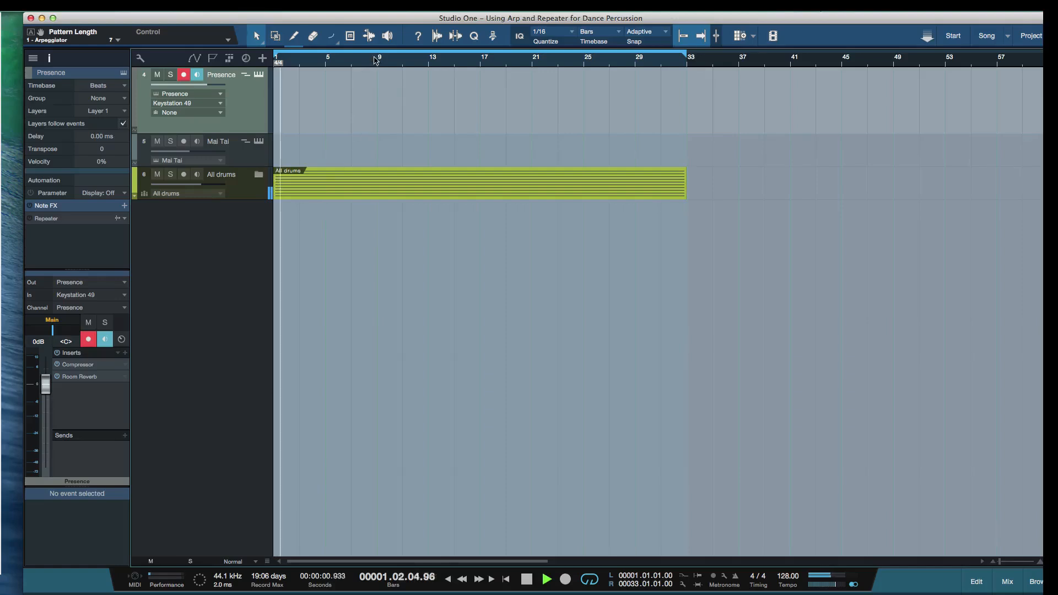
{"action": "key", "text": "space"}
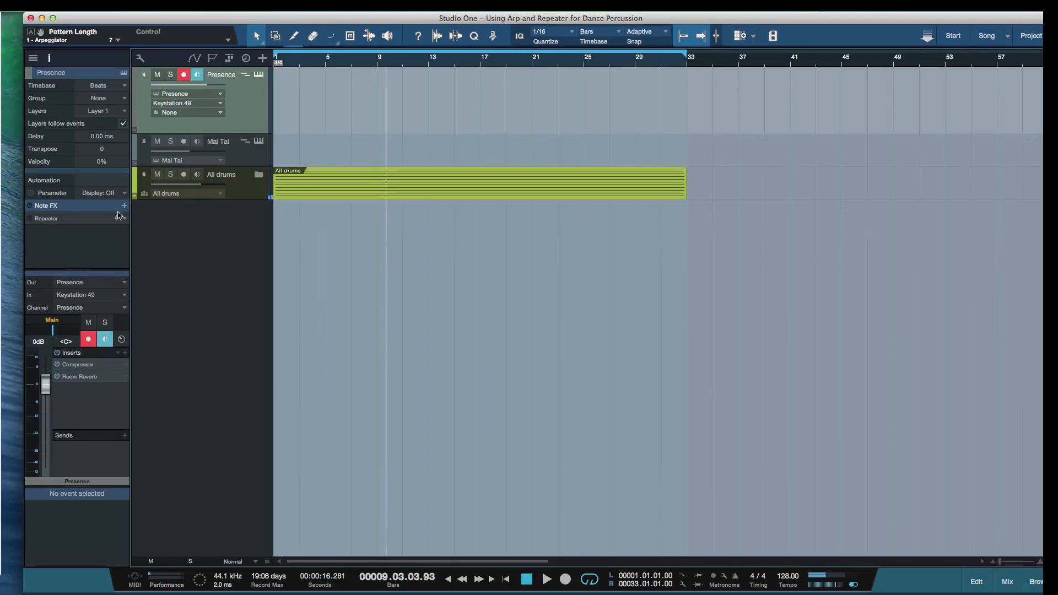
Expand the All drums folder and listen to the drum stems, jumping ahead to the last bars before bar 33.
{"action": "left_click", "coordinate": [135, 197]}
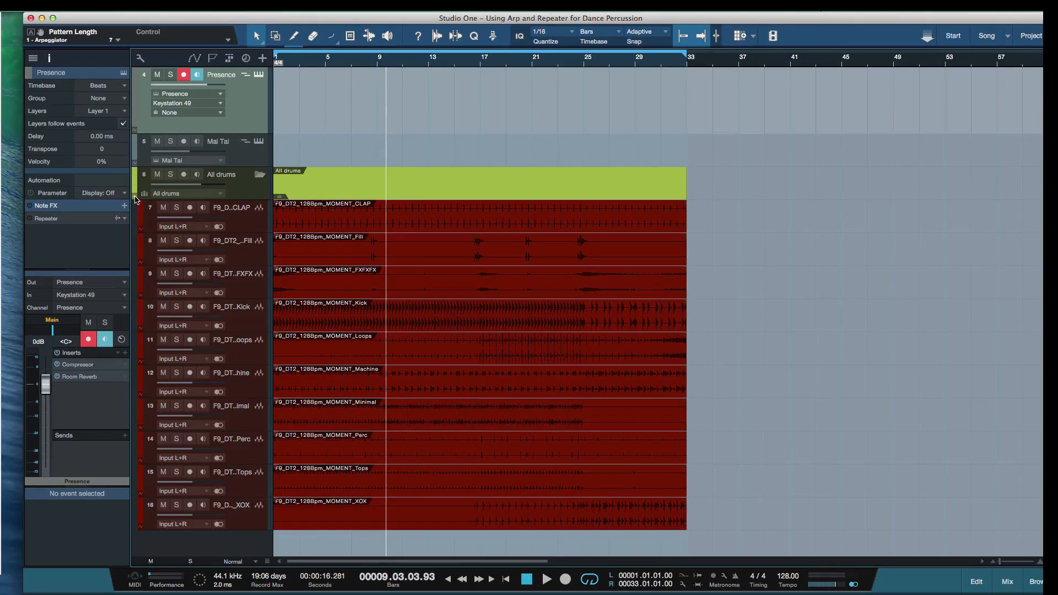
{"action": "left_click", "coordinate": [135, 196]}
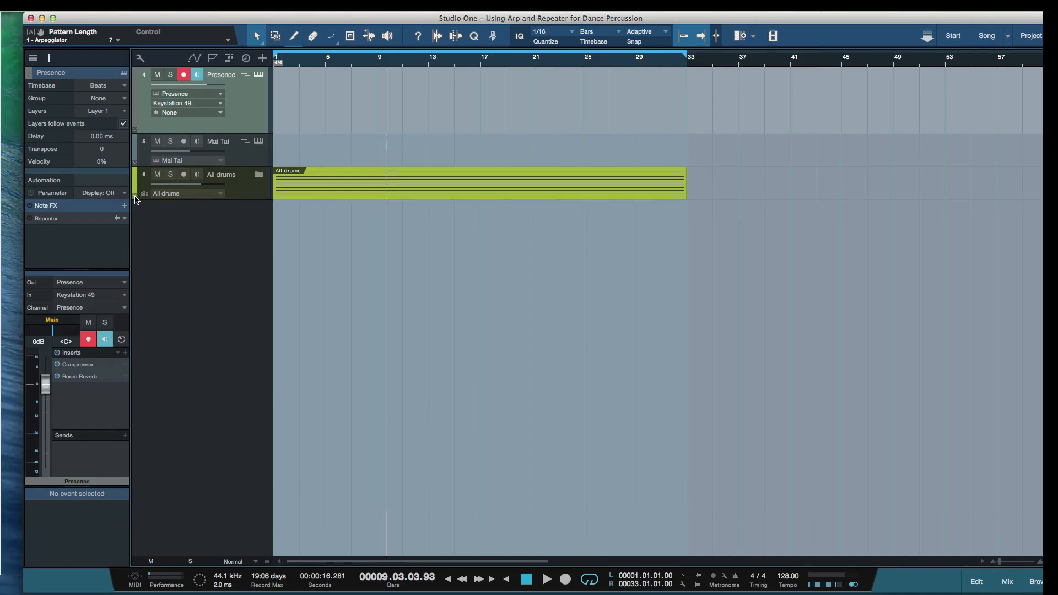
{"action": "left_click", "coordinate": [136, 197]}
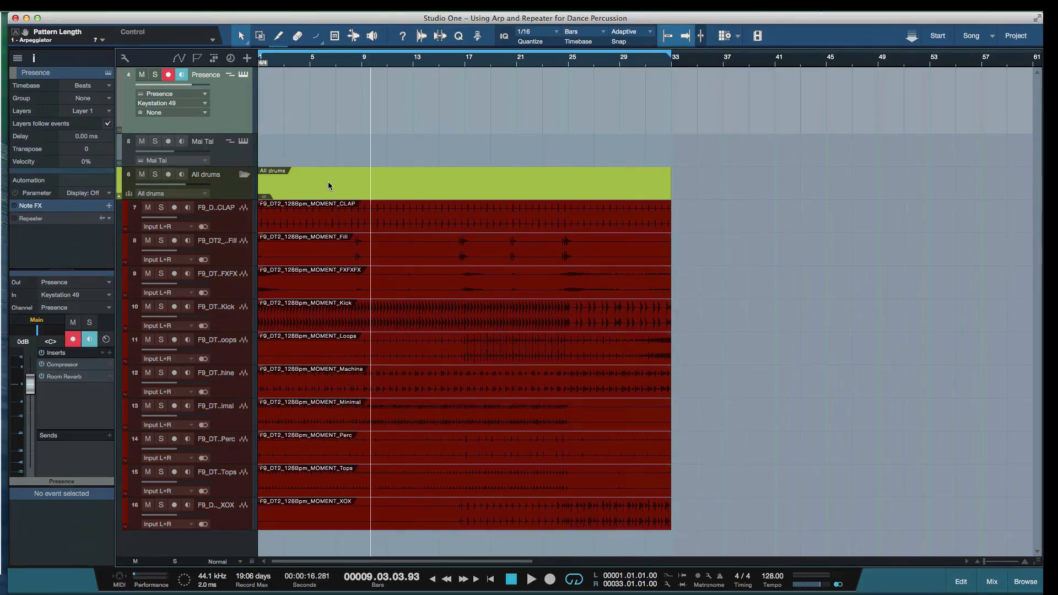
{"action": "key", "text": "space"}
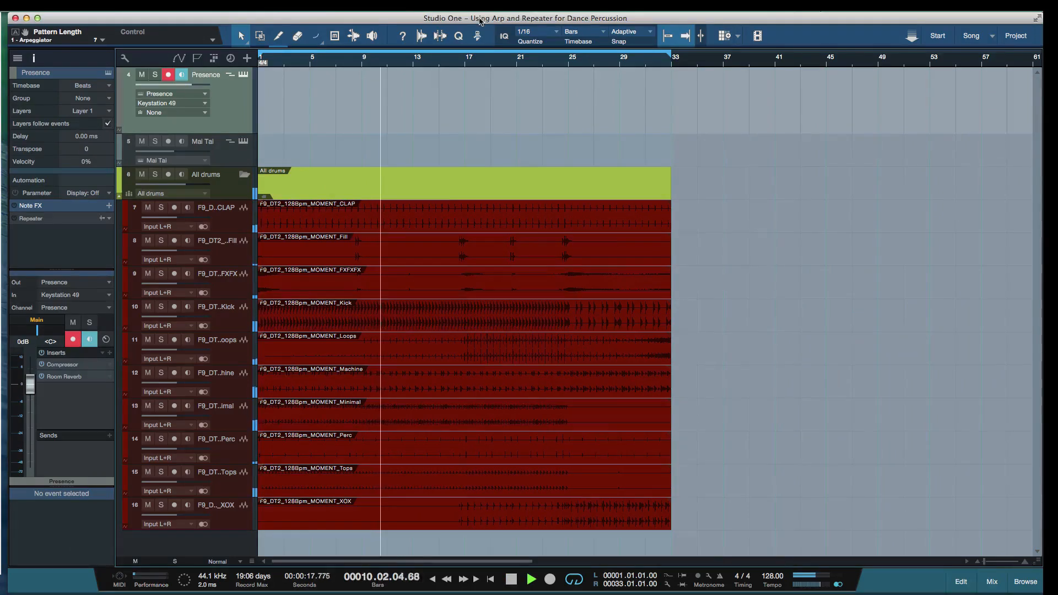
{"action": "left_click", "coordinate": [607, 62]}
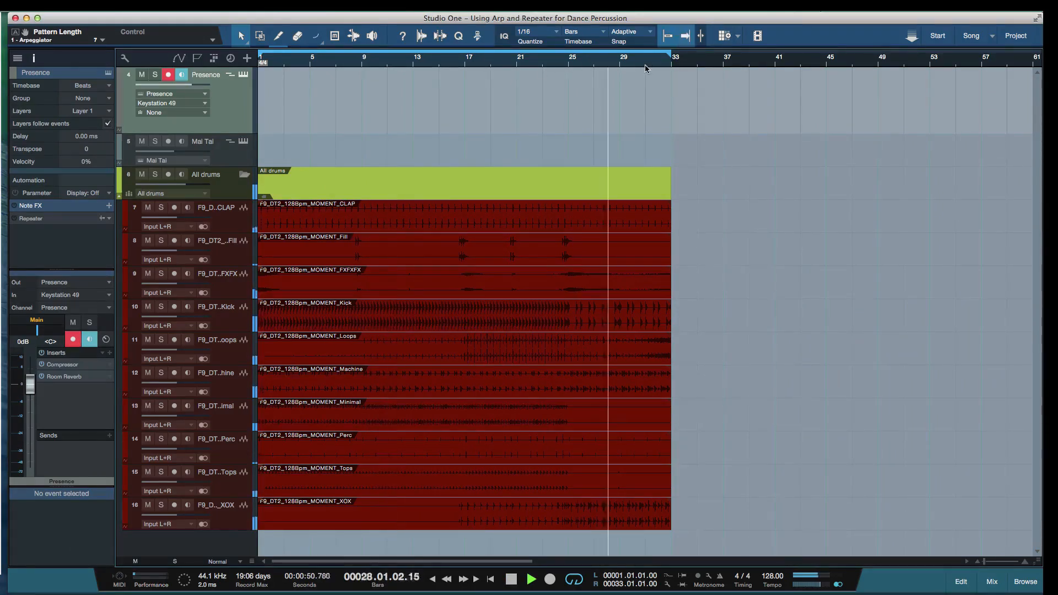
{"action": "left_click", "coordinate": [658, 63]}
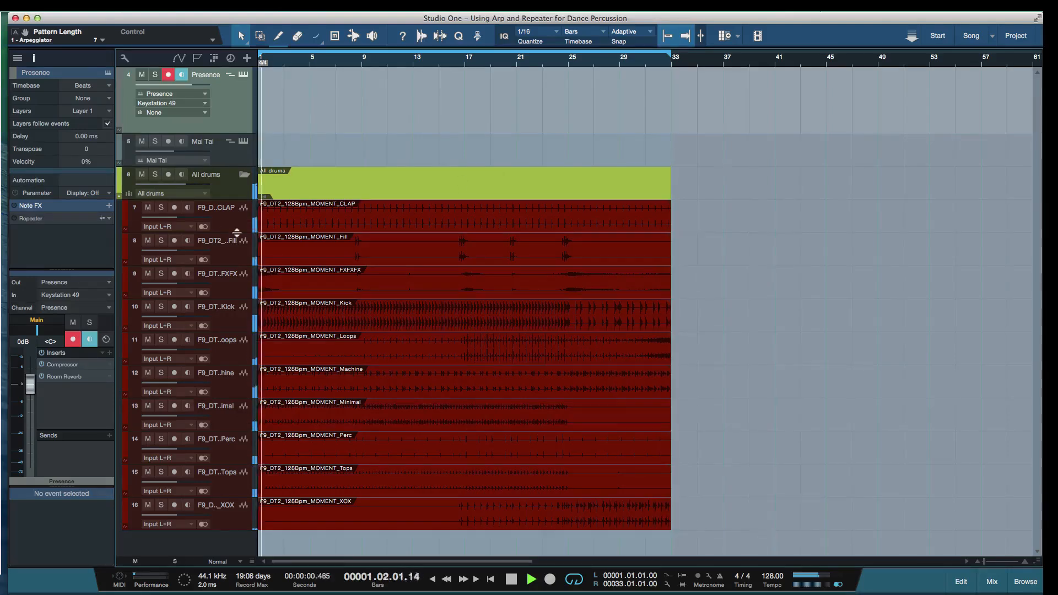
{"action": "key", "text": "space"}
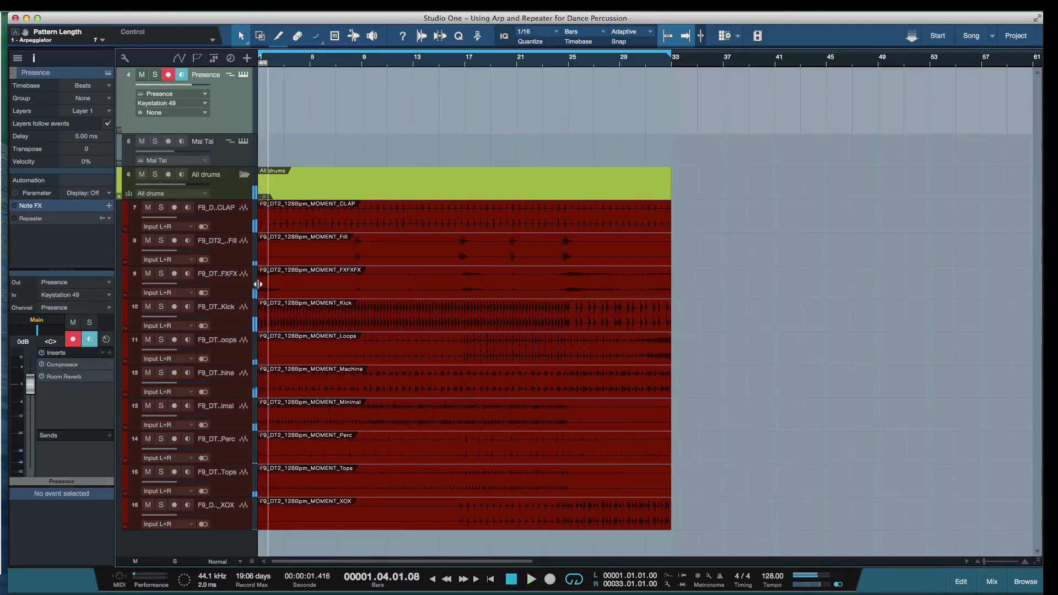
Collapse the All drums folder into a single taller track and select the Mai Tai track.
{"action": "left_click", "coordinate": [120, 197]}
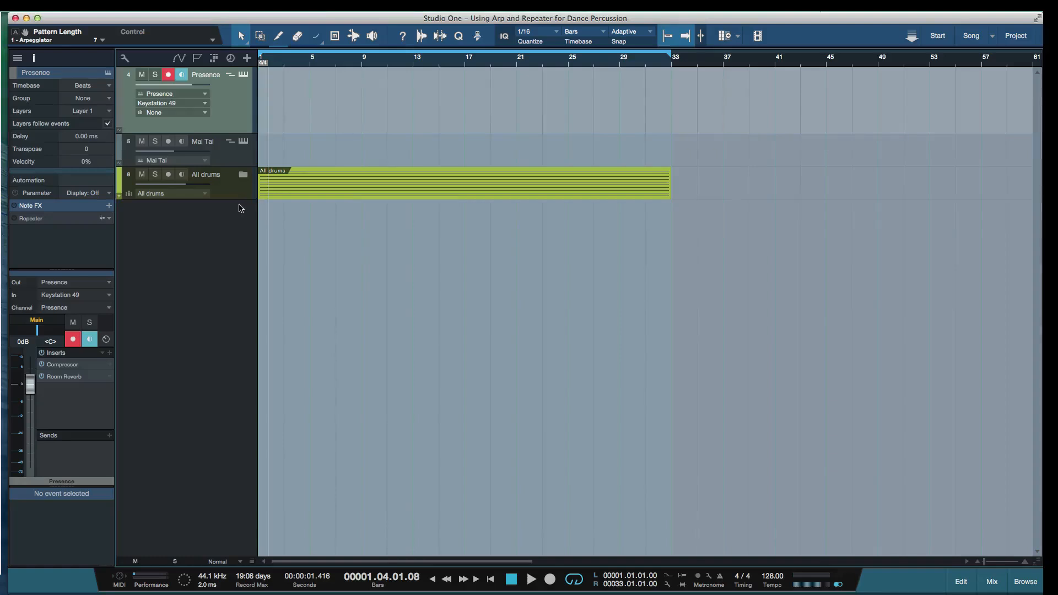
{"action": "left_click_drag", "start_coordinate": [230, 200], "coordinate": [246, 309]}
{"action": "left_click", "coordinate": [240, 152]}
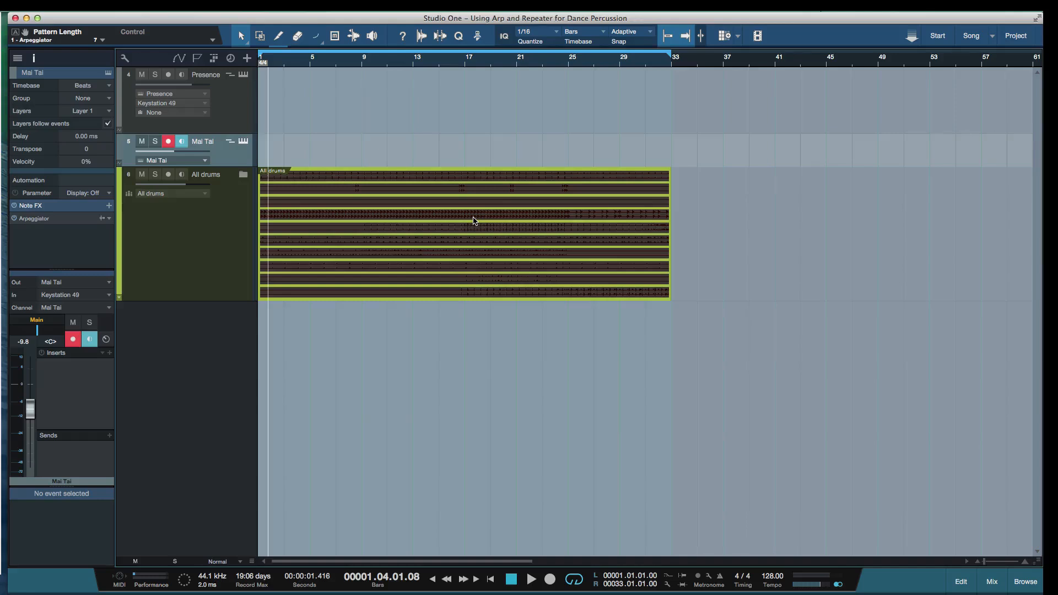
Return the playhead to bar 1 and open the Arpeggiator of the Mai Tai track.
{"action": "key", "text": "space"}
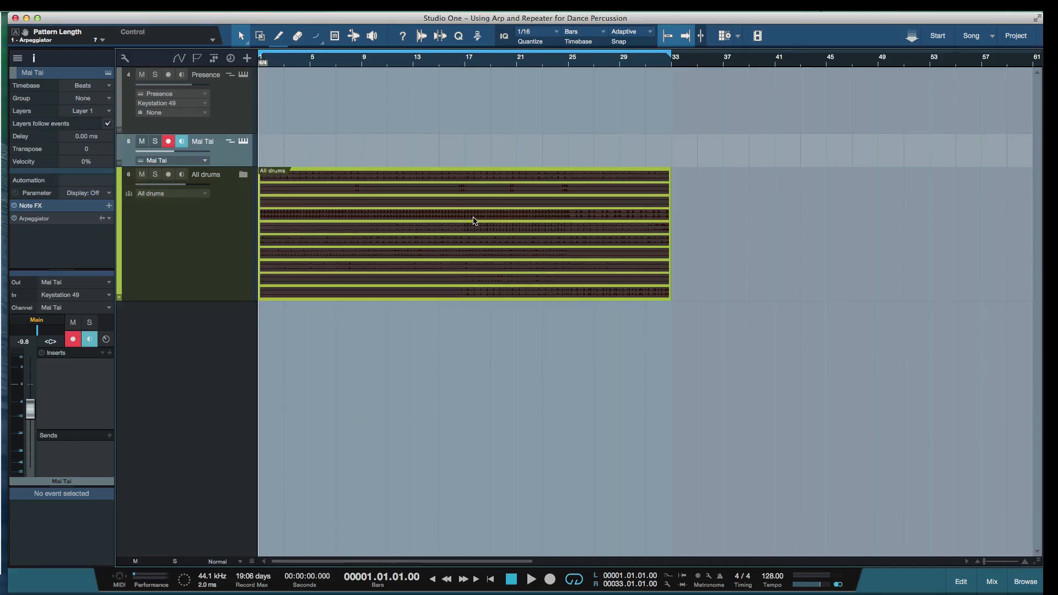
{"action": "left_click", "coordinate": [230, 143]}
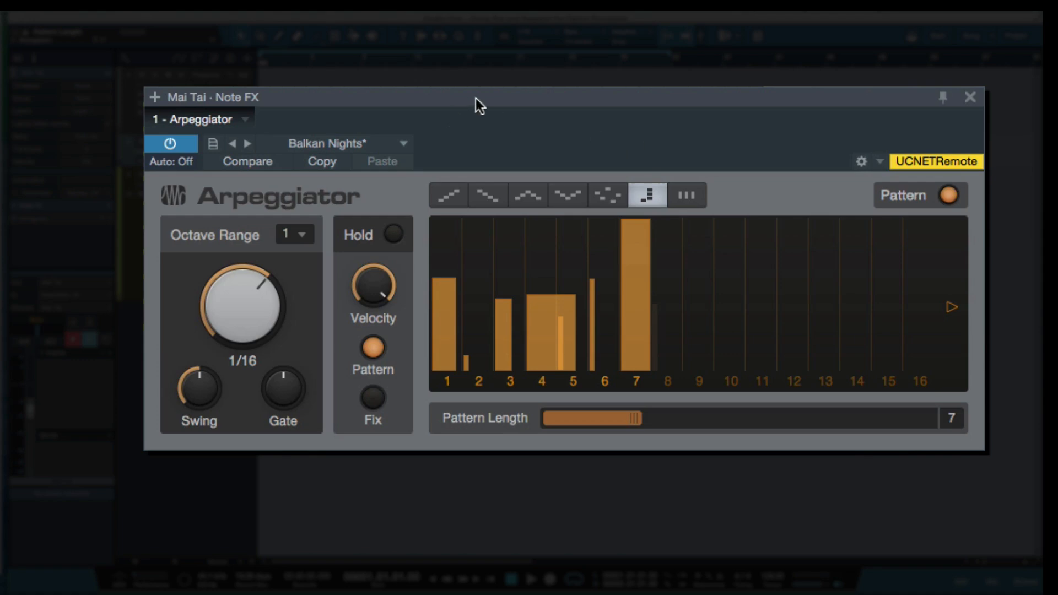
{"action": "left_click_drag", "start_coordinate": [474, 98], "coordinate": [487, 112]}
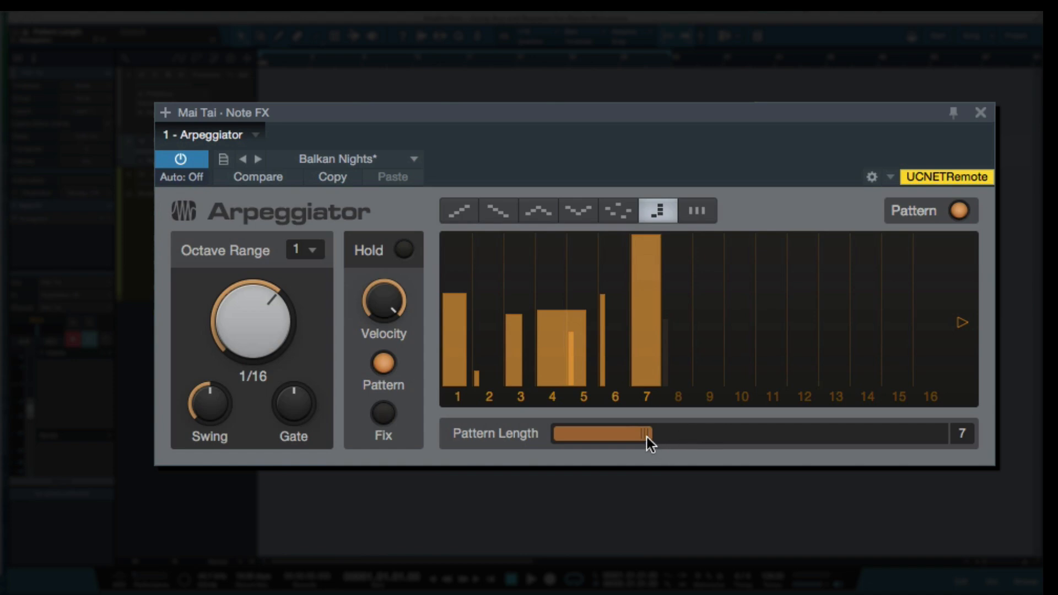
Try out different Arpeggiator pattern lengths, ending at 7 steps.
{"action": "mouse_move", "coordinate": [640, 435]}
{"action": "left_mouse_down"}
{"action": "mouse_move", "coordinate": [811, 443]}
{"action": "mouse_move", "coordinate": [643, 435]}
{"action": "left_mouse_up"}
{"action": "mouse_move", "coordinate": [642, 434]}
{"action": "left_mouse_down"}
{"action": "mouse_move", "coordinate": [689, 435]}
{"action": "mouse_move", "coordinate": [659, 435]}
{"action": "left_mouse_up"}
{"action": "left_click_drag", "start_coordinate": [650, 432], "coordinate": [643, 431]}
Play the song from bar 1 to hear the seven-step Mai Tai arpeggio against the drums.
{"action": "key", "text": "space"}
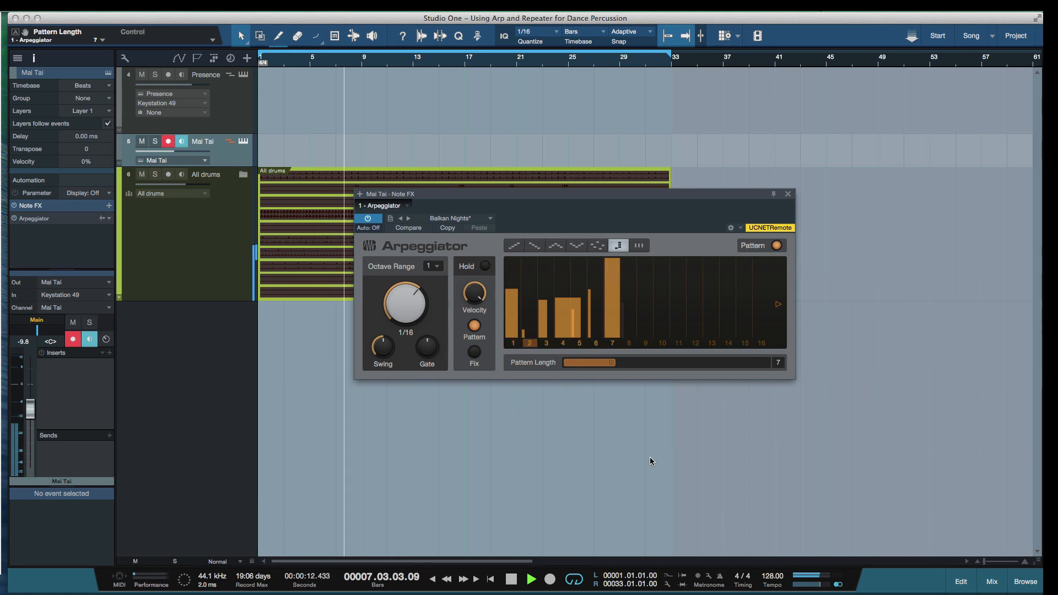
{"action": "key", "text": "space"}
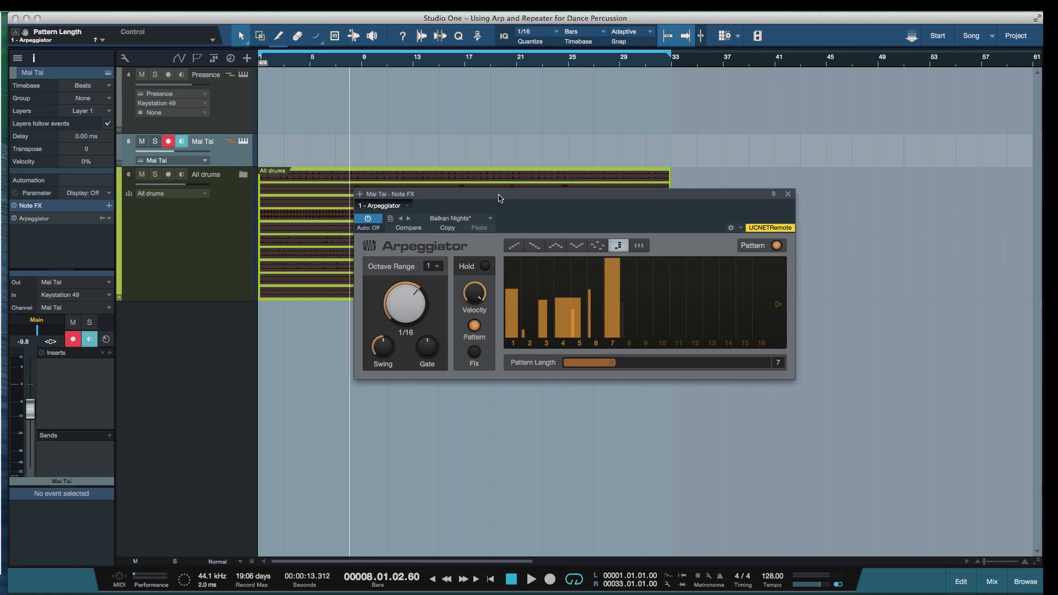
Record a Mai Tai arpeggio take over the drums, starting at bar 7 and stopping at about bar 17.
{"action": "left_click_drag", "start_coordinate": [499, 198], "coordinate": [503, 322]}
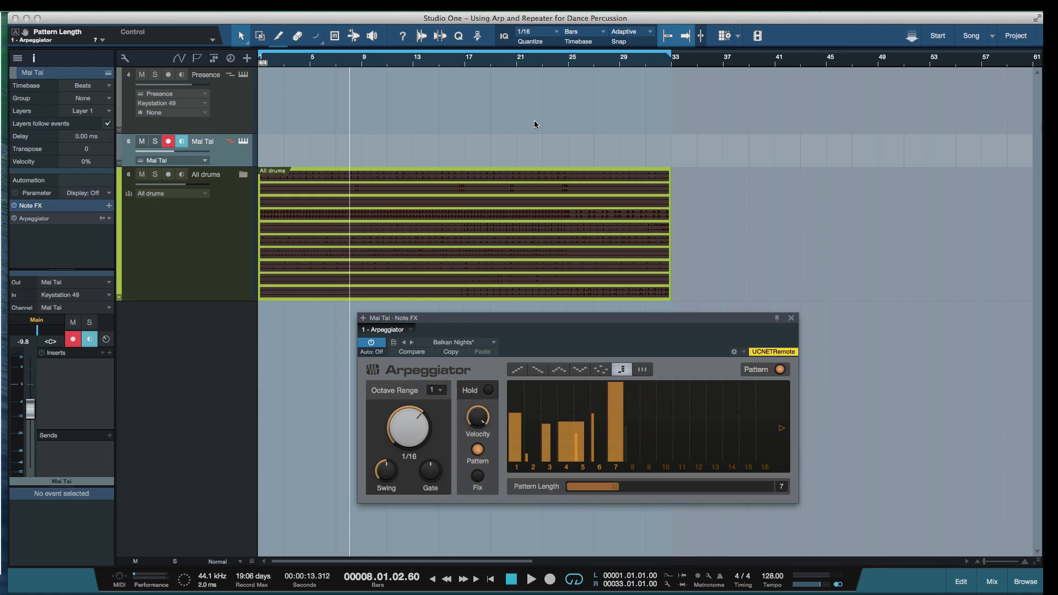
{"action": "left_click", "coordinate": [336, 66]}
{"action": "left_click", "coordinate": [361, 64]}
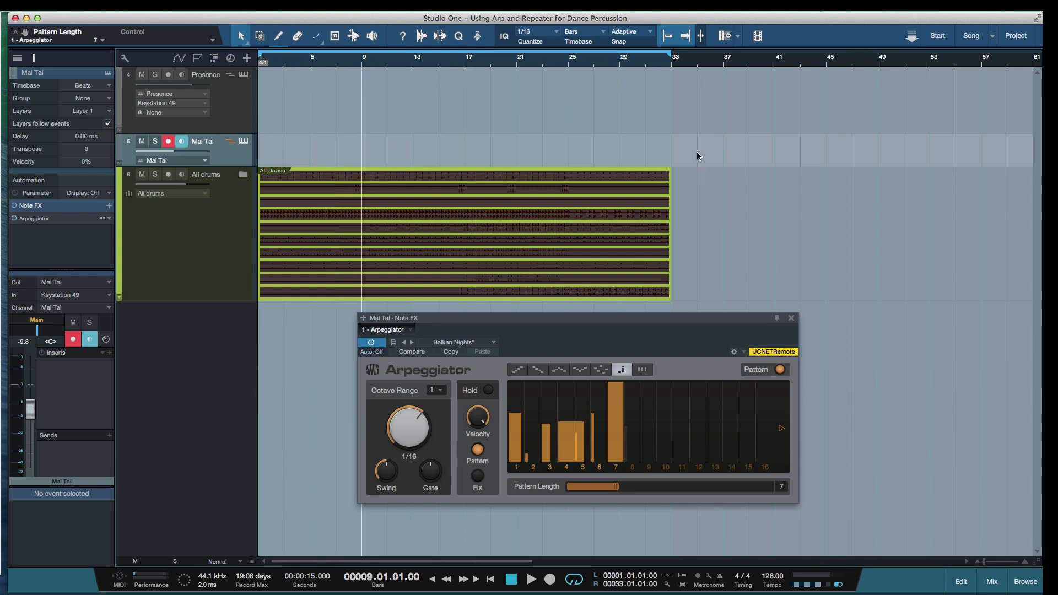
{"action": "left_click_drag", "start_coordinate": [573, 318], "coordinate": [590, 356]}
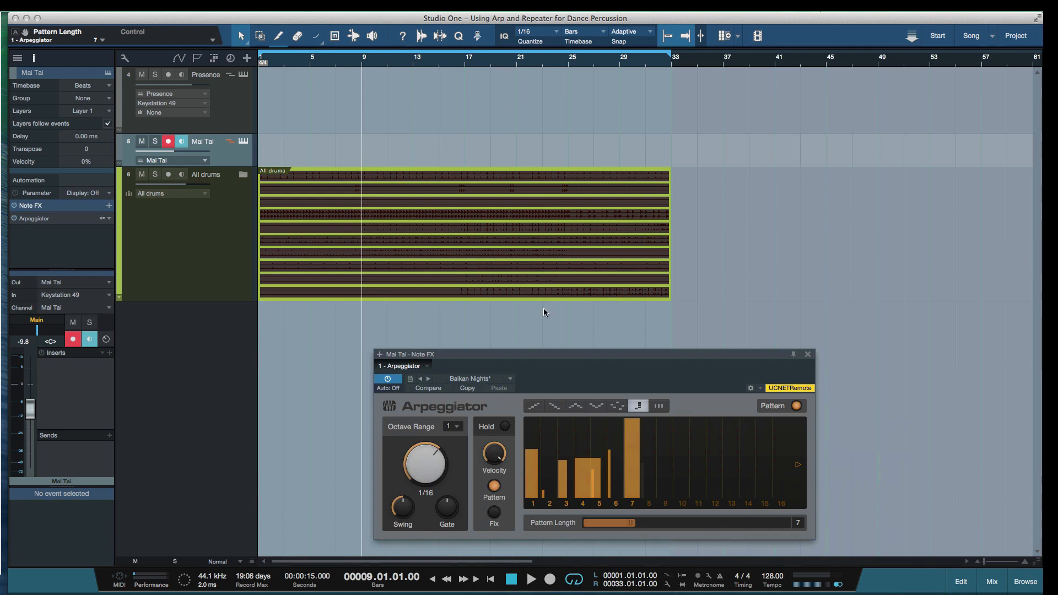
{"action": "left_click_drag", "start_coordinate": [575, 355], "coordinate": [545, 294]}
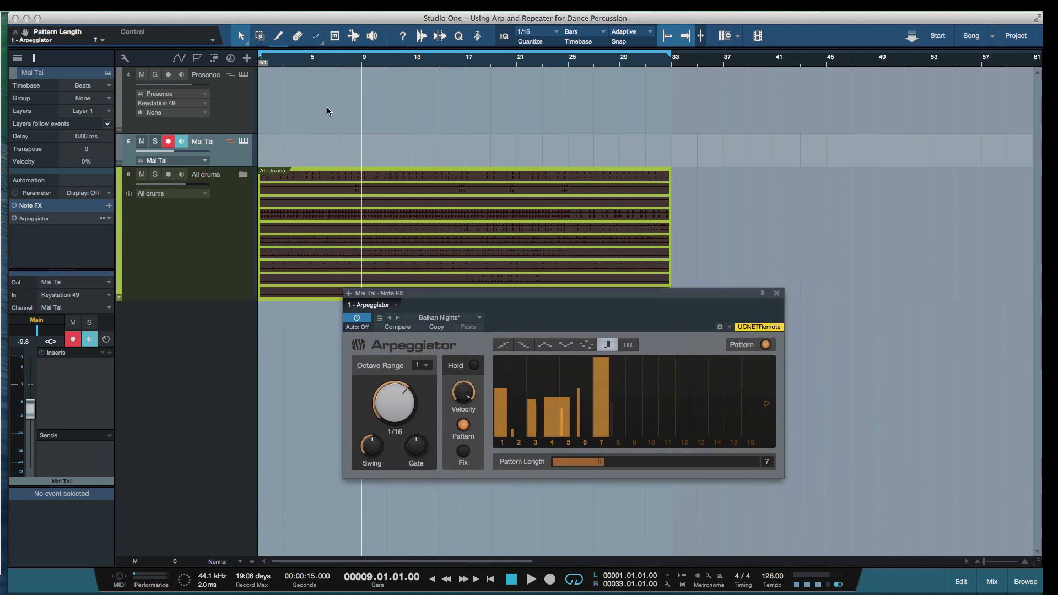
{"action": "left_click", "coordinate": [336, 65]}
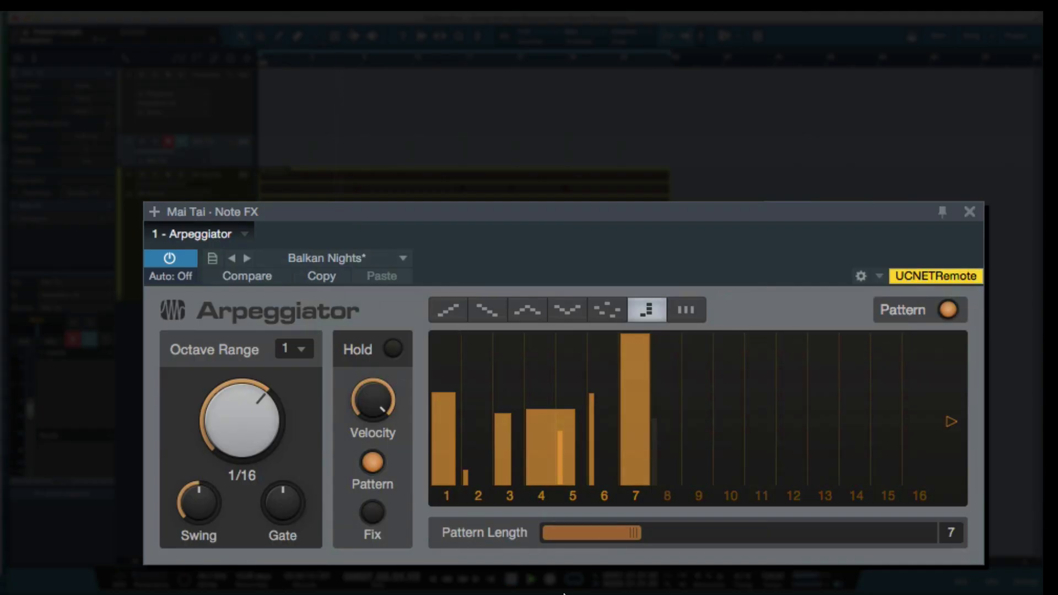
{"action": "left_click", "coordinate": [550, 579]}
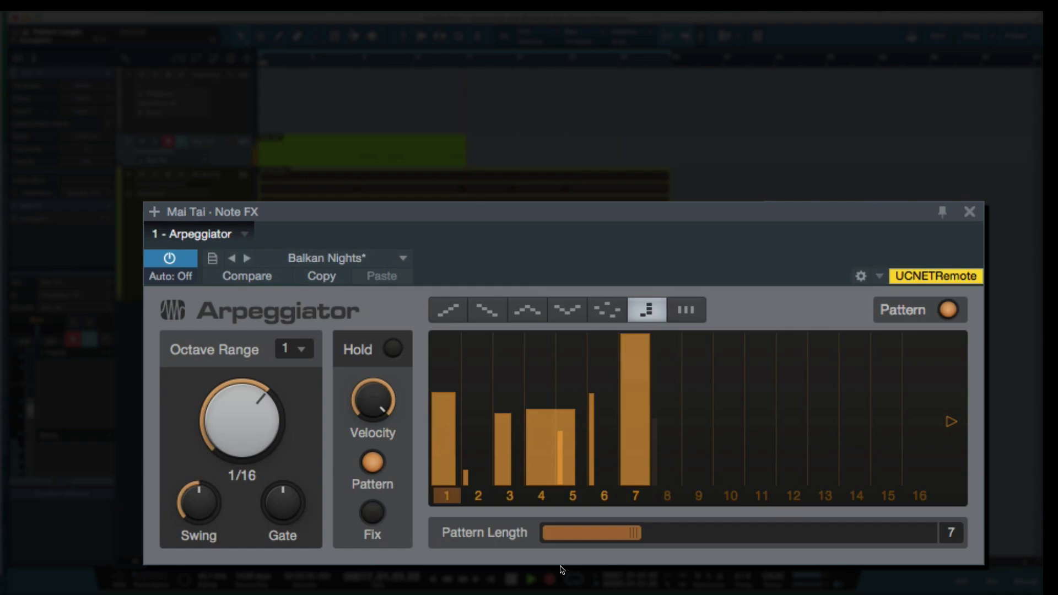
{"action": "key", "text": "space"}
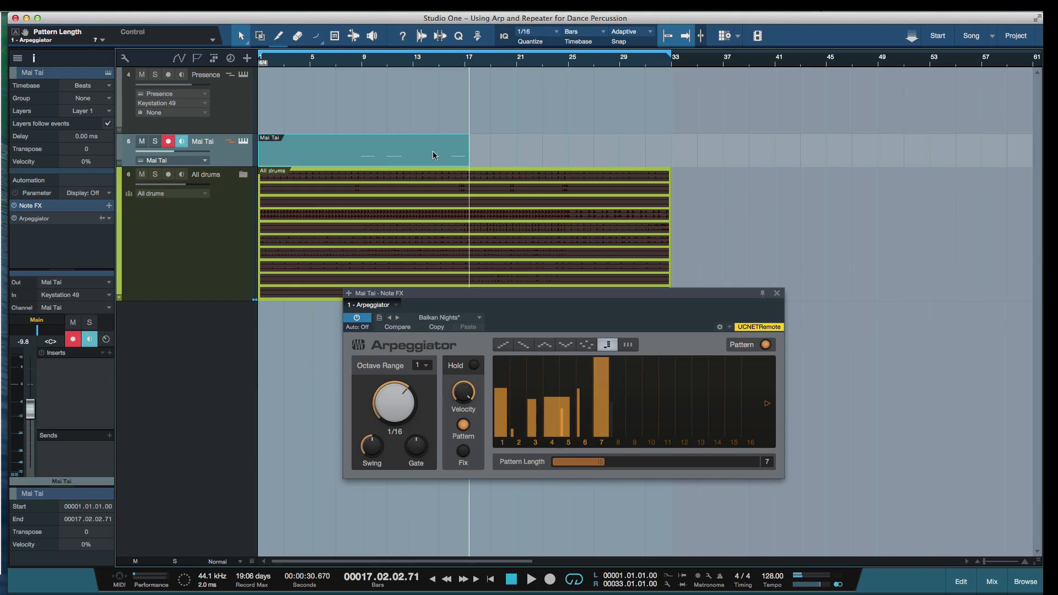
Open the recorded Mai Tai event in the note editor, examine its notes and close the editor.
{"action": "double_click", "coordinate": [434, 154]}
{"action": "left_click_drag", "start_coordinate": [619, 296], "coordinate": [864, 119]}
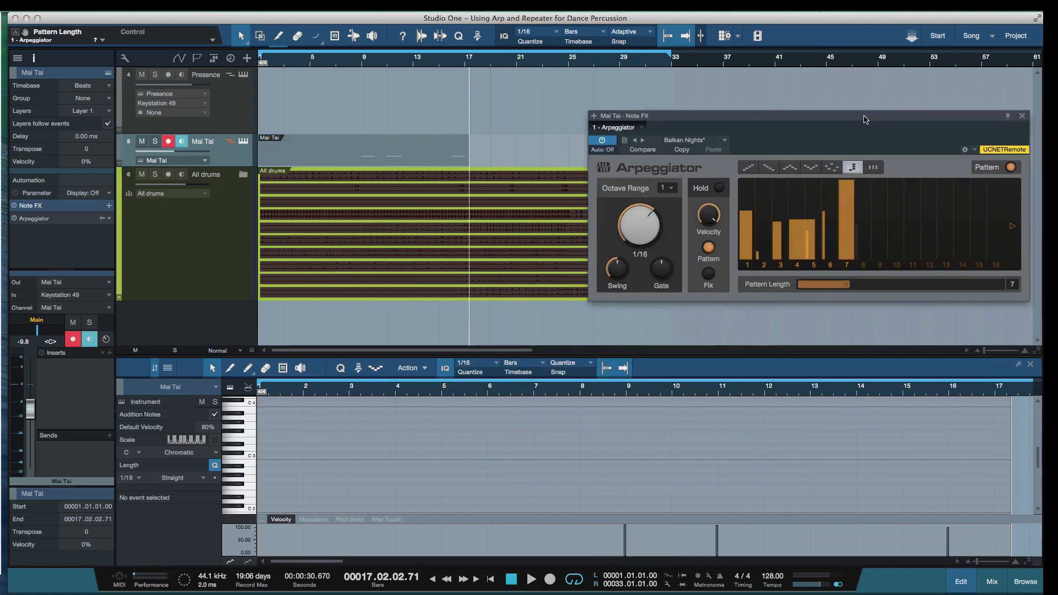
{"action": "scroll", "coordinate": [663, 467], "scroll_direction": "down", "scroll_amount": 3}
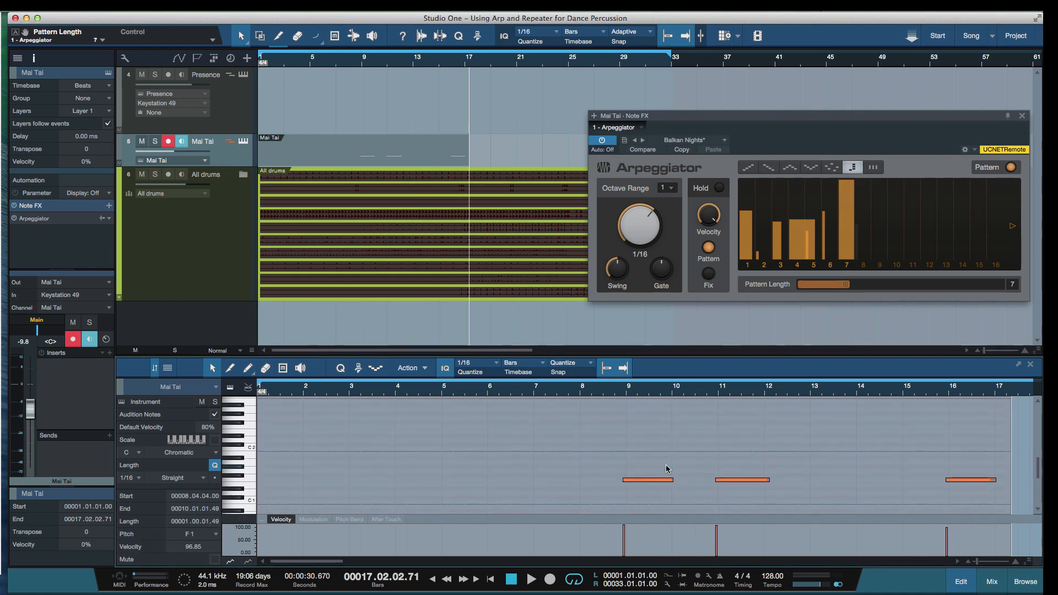
{"action": "key", "text": "F3"}
{"action": "key", "text": "F3"}
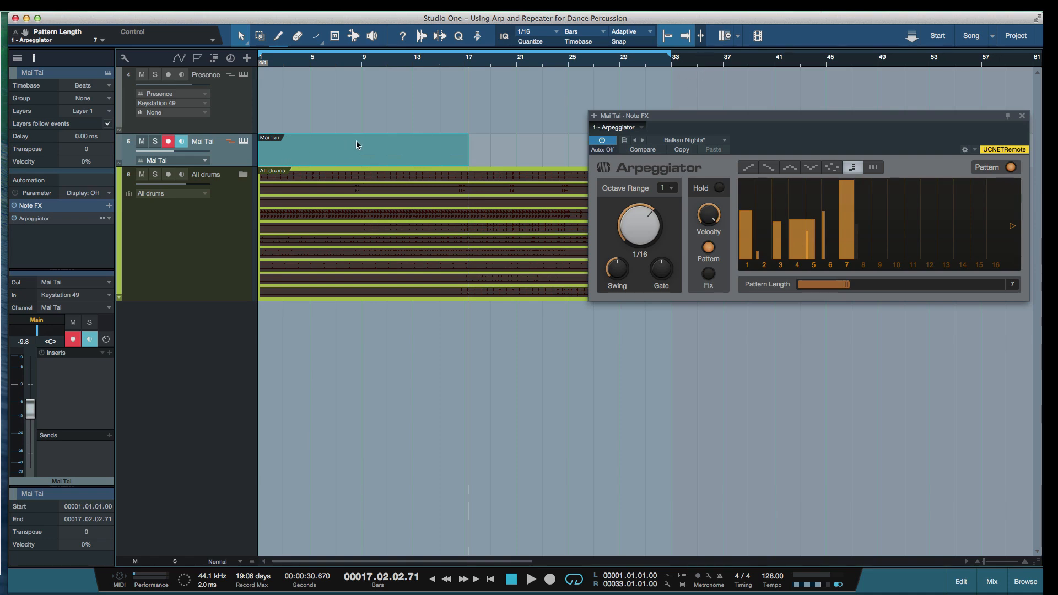
Cut the empty opening off the Mai Tai event at bar 7 and move the remaining event to bar 1.
{"action": "key", "text": "space"}
{"action": "key", "text": "space"}
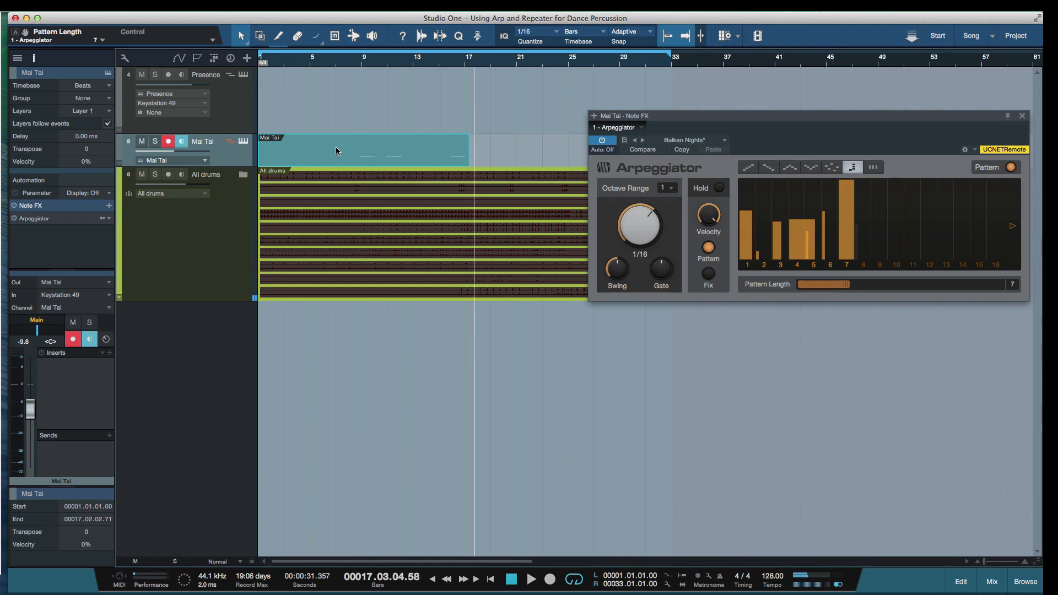
{"action": "left_click", "coordinate": [335, 146], "text": "alt"}
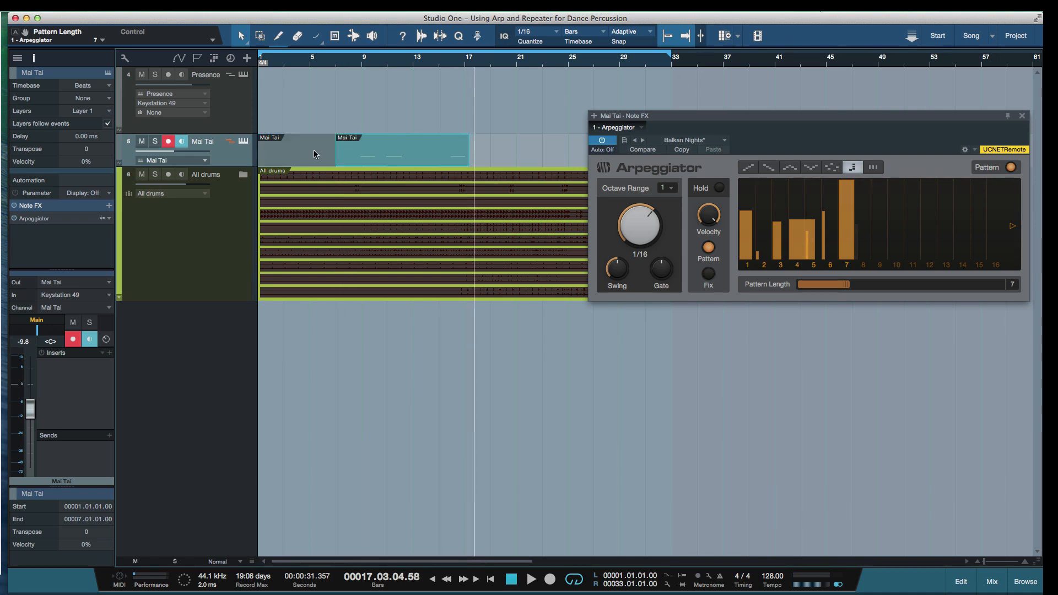
{"action": "left_click", "coordinate": [313, 151]}
{"action": "key", "text": "Delete"}
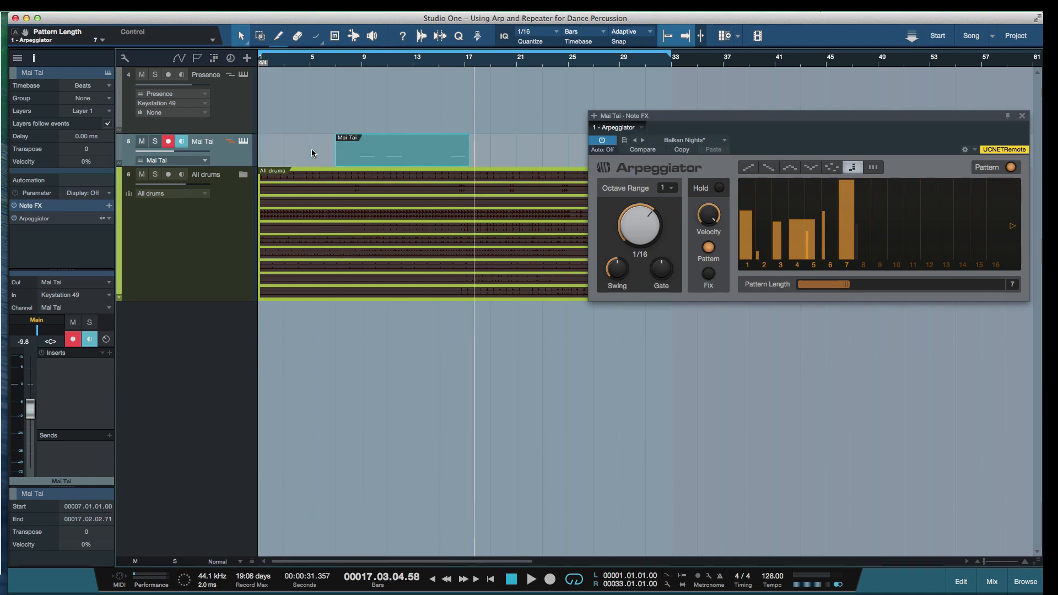
{"action": "left_click_drag", "start_coordinate": [389, 150], "coordinate": [310, 150]}
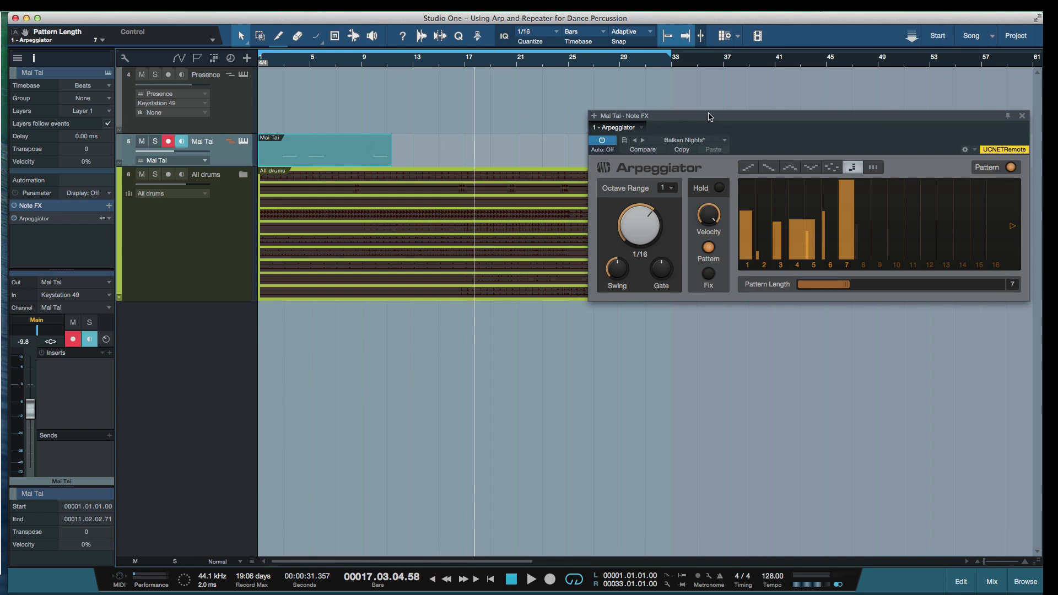
Set step 7 of the Arpeggiator pattern to full velocity and fine-tune its gate length.
{"action": "left_click_drag", "start_coordinate": [683, 141], "coordinate": [418, 342]}
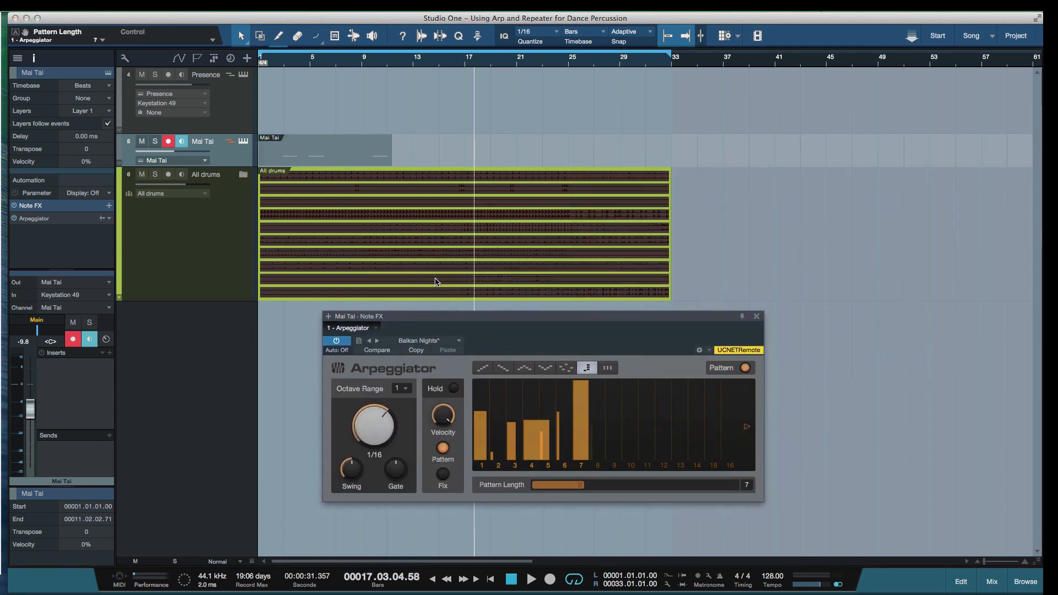
{"action": "left_click_drag", "start_coordinate": [508, 317], "coordinate": [592, 184]}
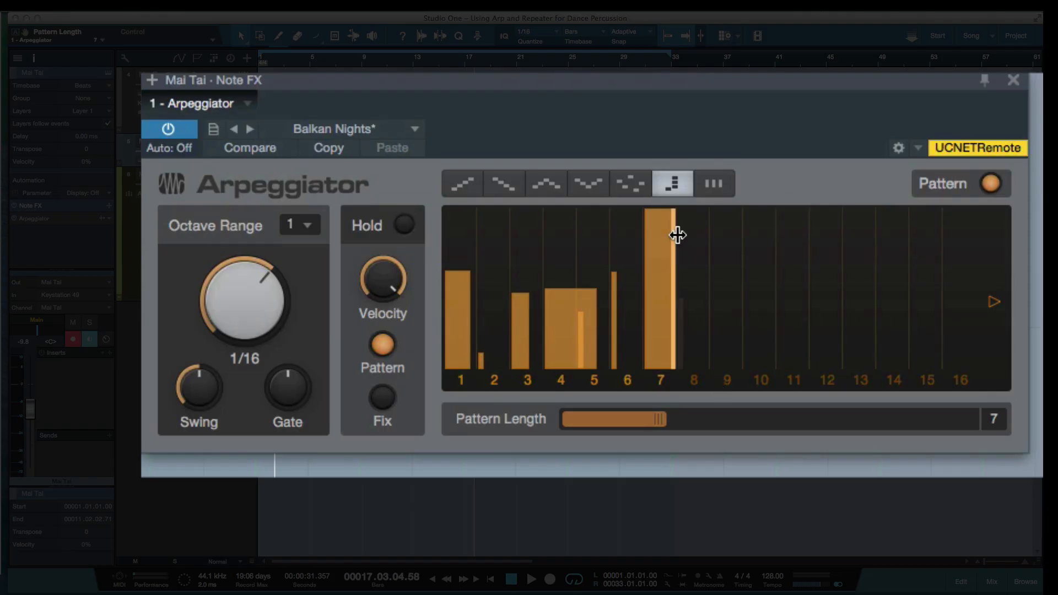
{"action": "mouse_move", "coordinate": [661, 215]}
{"action": "left_mouse_down"}
{"action": "mouse_move", "coordinate": [661, 328]}
{"action": "mouse_move", "coordinate": [664, 205]}
{"action": "left_mouse_up"}
{"action": "mouse_move", "coordinate": [673, 274]}
{"action": "left_mouse_down"}
{"action": "mouse_move", "coordinate": [760, 276]}
{"action": "mouse_move", "coordinate": [660, 278]}
{"action": "mouse_move", "coordinate": [677, 278]}
{"action": "left_mouse_up"}
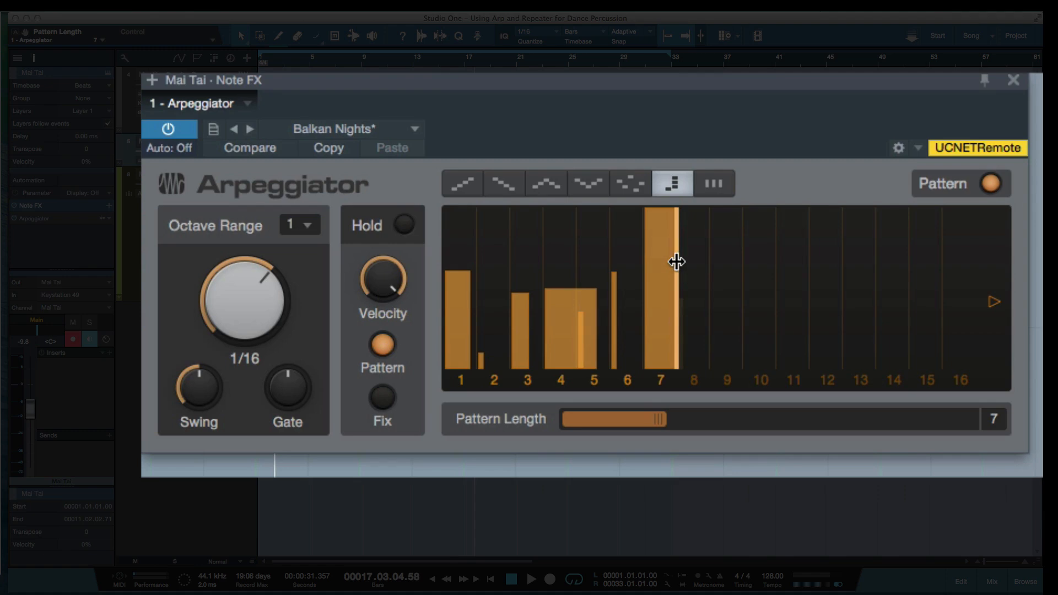
{"action": "mouse_move", "coordinate": [679, 259]}
{"action": "left_mouse_down"}
{"action": "mouse_move", "coordinate": [662, 261]}
{"action": "mouse_move", "coordinate": [672, 262]}
{"action": "left_mouse_up"}
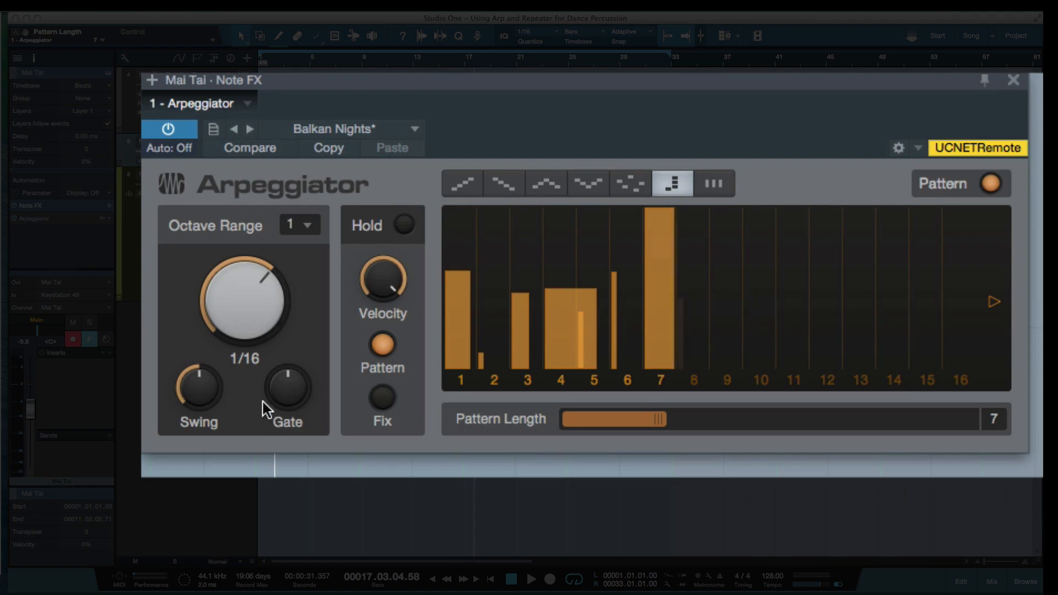
Set the Arpeggiator's gate time to about 41% and its swing to about 50%.
{"action": "left_click_drag", "start_coordinate": [273, 401], "coordinate": [288, 456]}
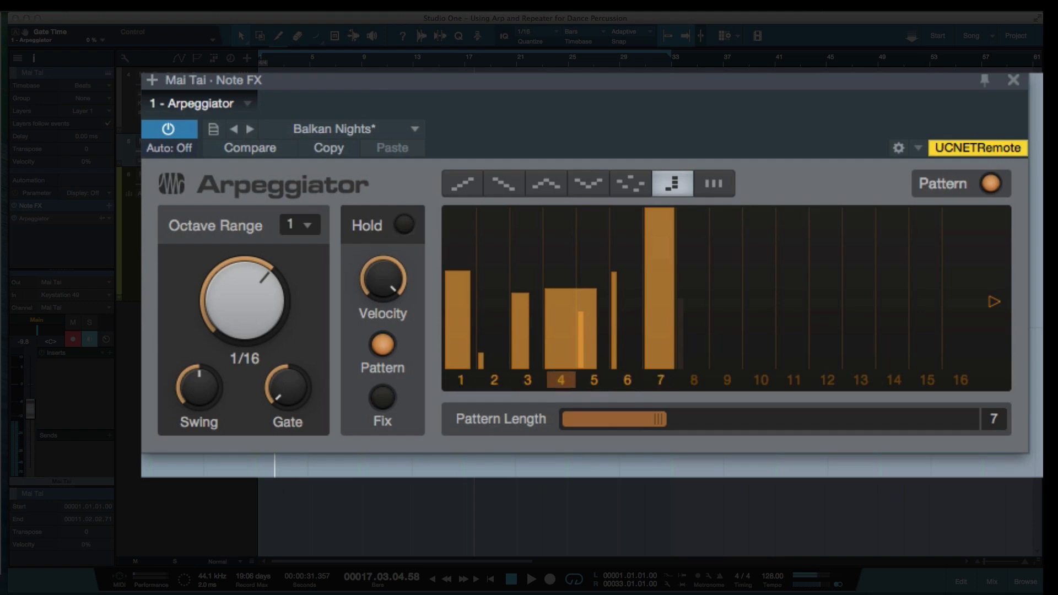
{"action": "mouse_move", "coordinate": [288, 456]}
{"action": "left_mouse_down"}
{"action": "mouse_move", "coordinate": [292, 285]}
{"action": "mouse_move", "coordinate": [293, 467]}
{"action": "left_mouse_up"}
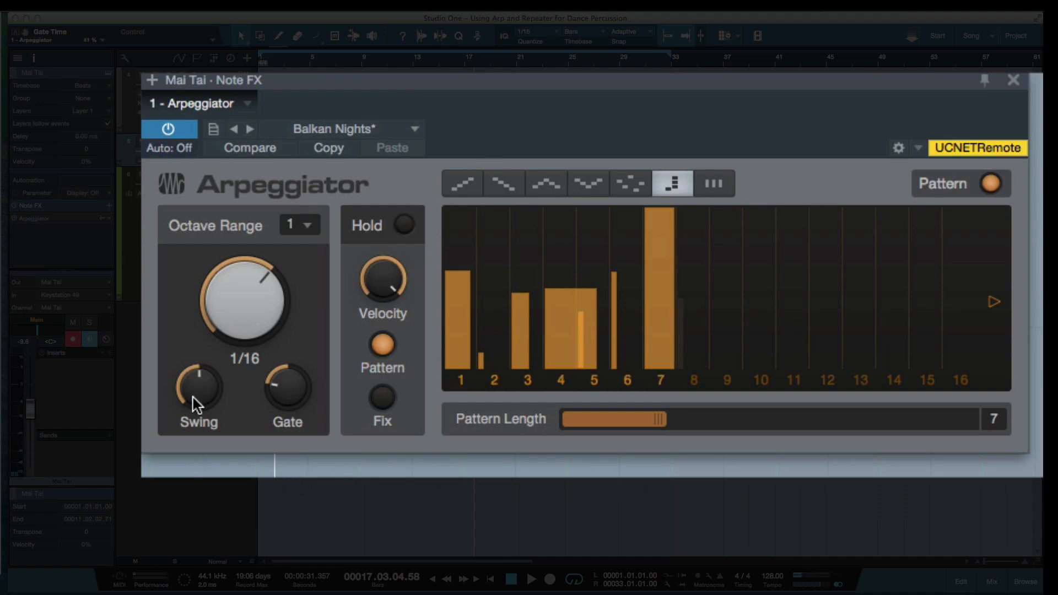
{"action": "left_click_drag", "start_coordinate": [196, 403], "coordinate": [459, 478]}
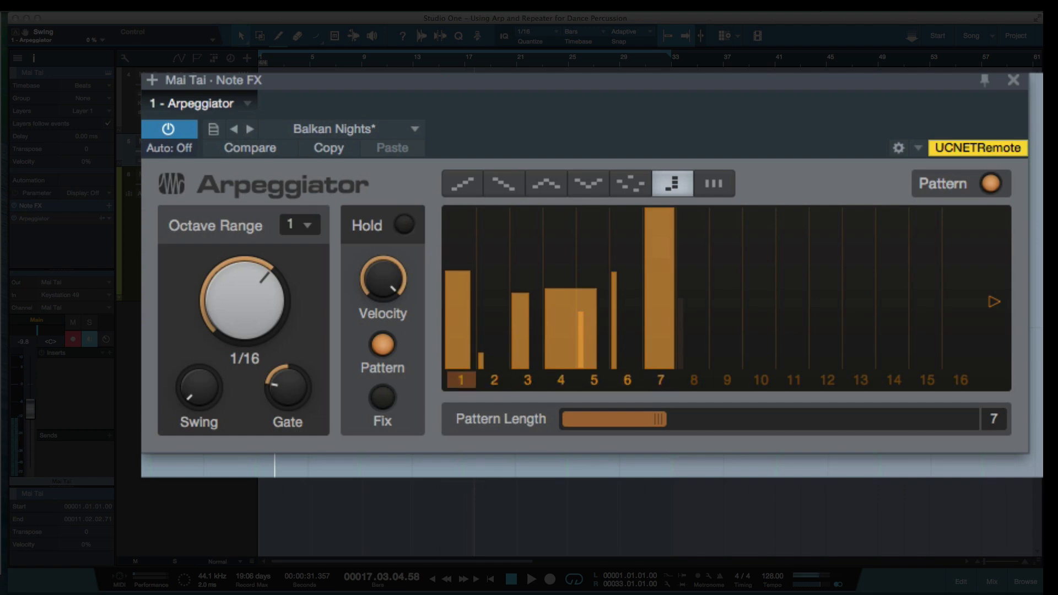
{"action": "left_click_drag", "start_coordinate": [220, 456], "coordinate": [211, 409]}
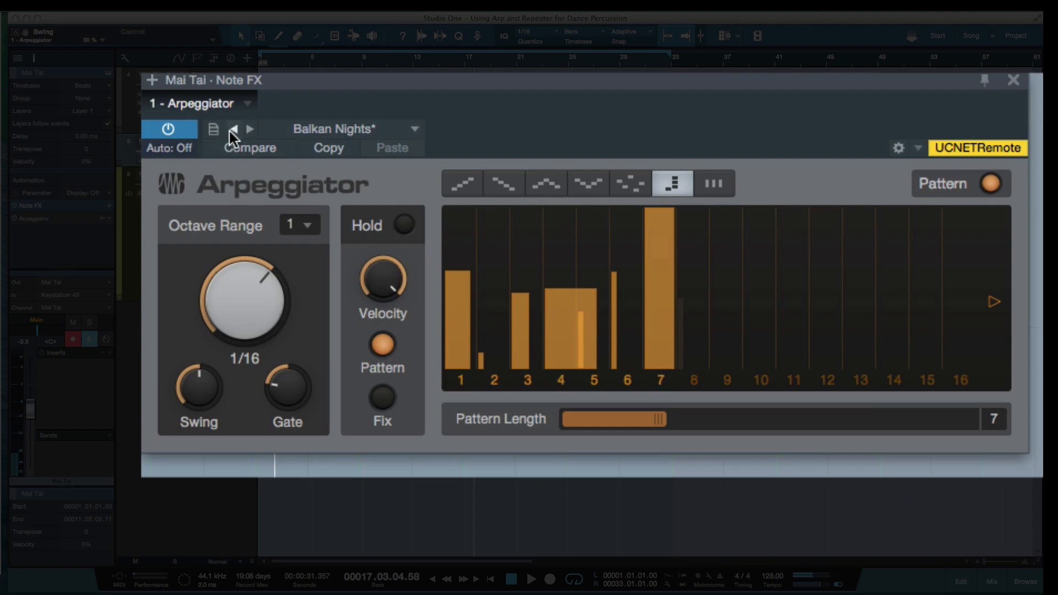
Play the Mai Tai part over the drums with the adjusted gate and swing, and close the Arpeggiator.
{"action": "left_click", "coordinate": [325, 61]}
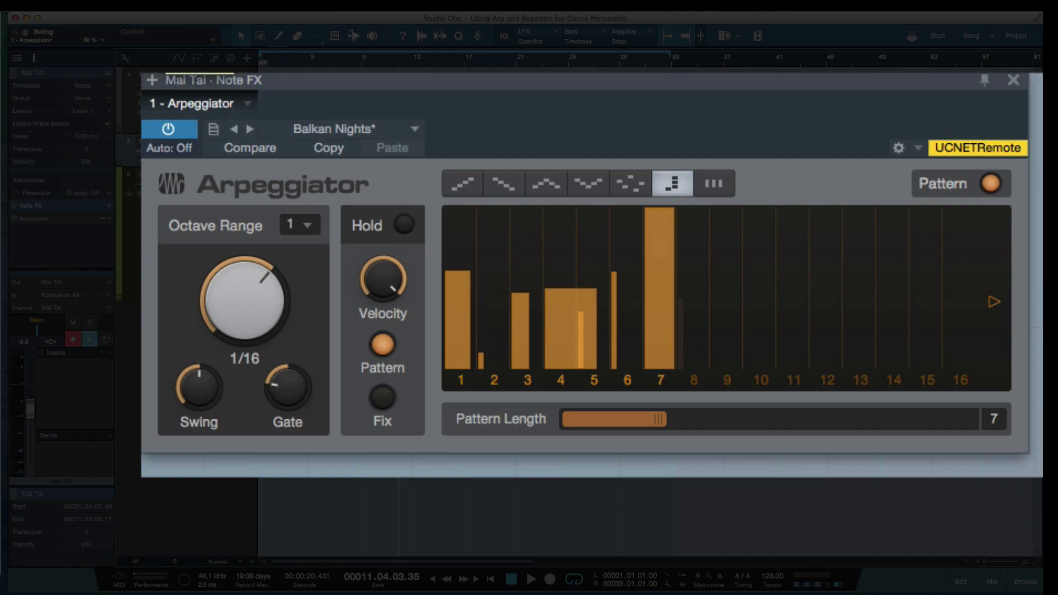
{"action": "key", "text": "space"}
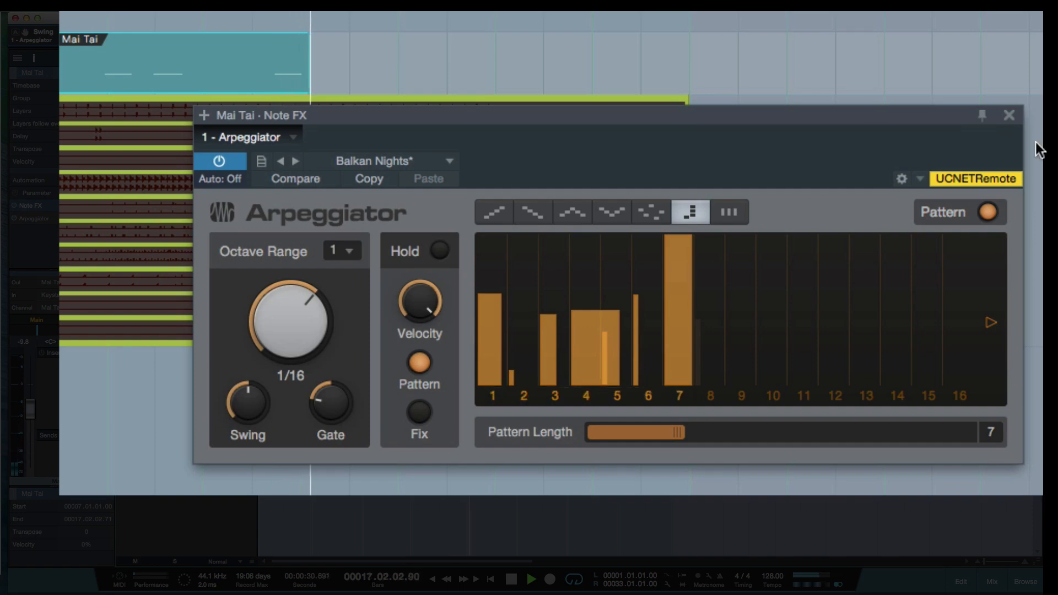
{"action": "left_click", "coordinate": [1008, 115]}
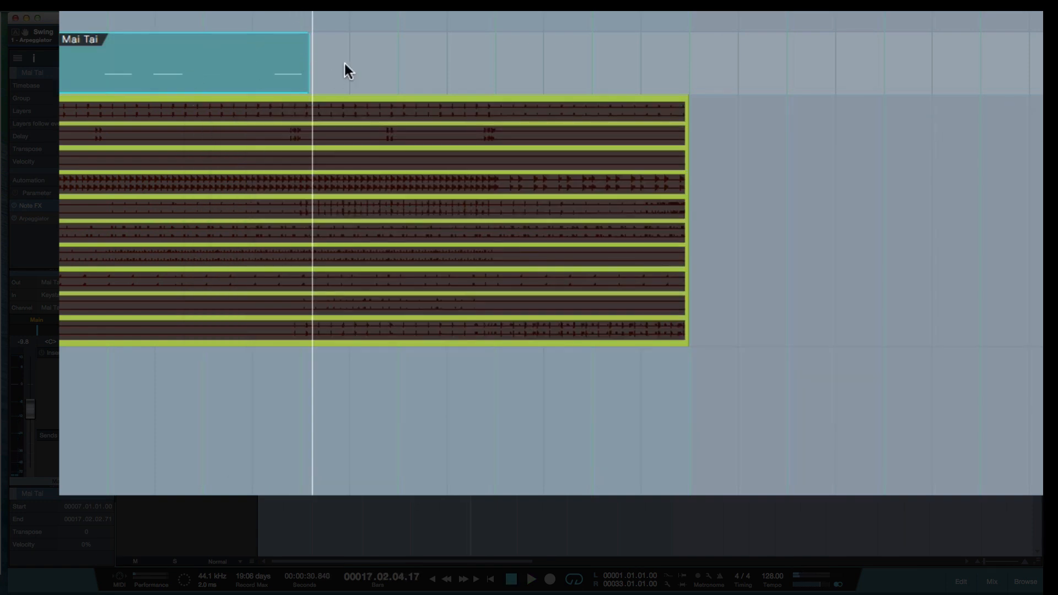
Split the Mai Tai event at bar 15 and delete the part before the split.
{"action": "left_click", "coordinate": [249, 53], "text": "alt"}
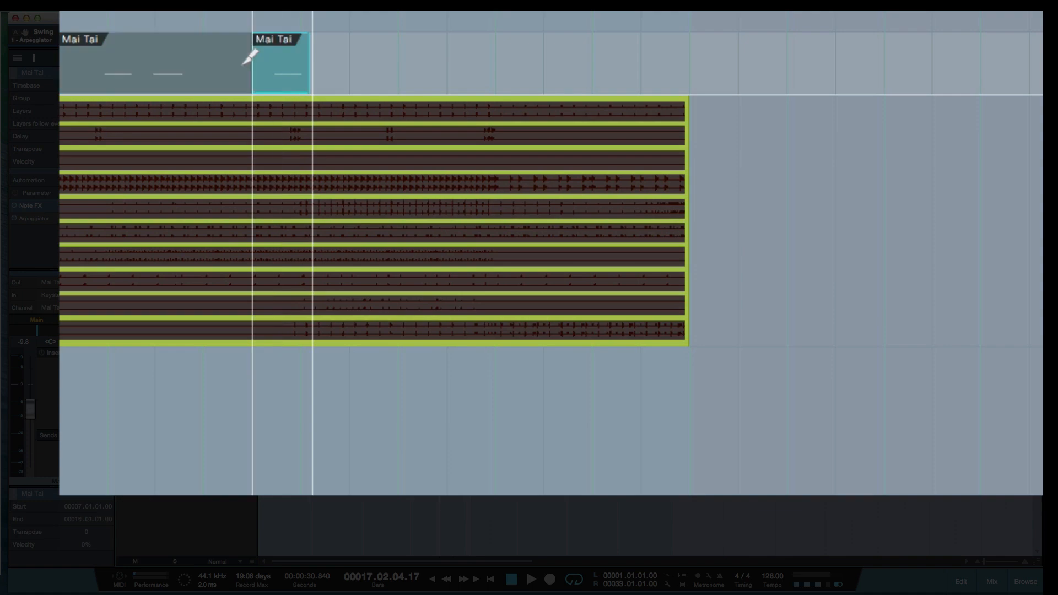
{"action": "key", "text": "Delete"}
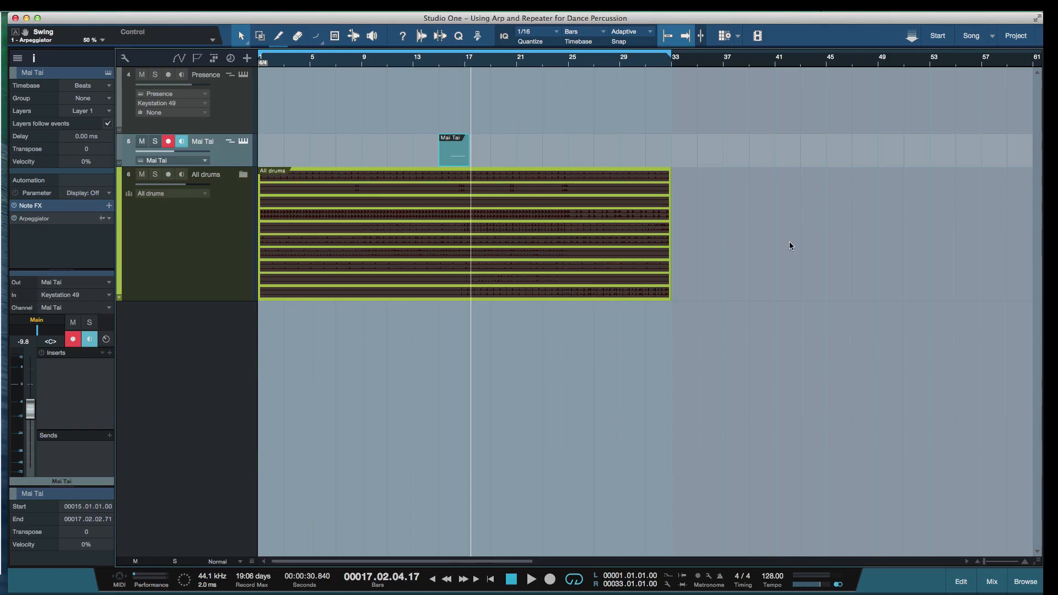
{"action": "left_click", "coordinate": [789, 241]}
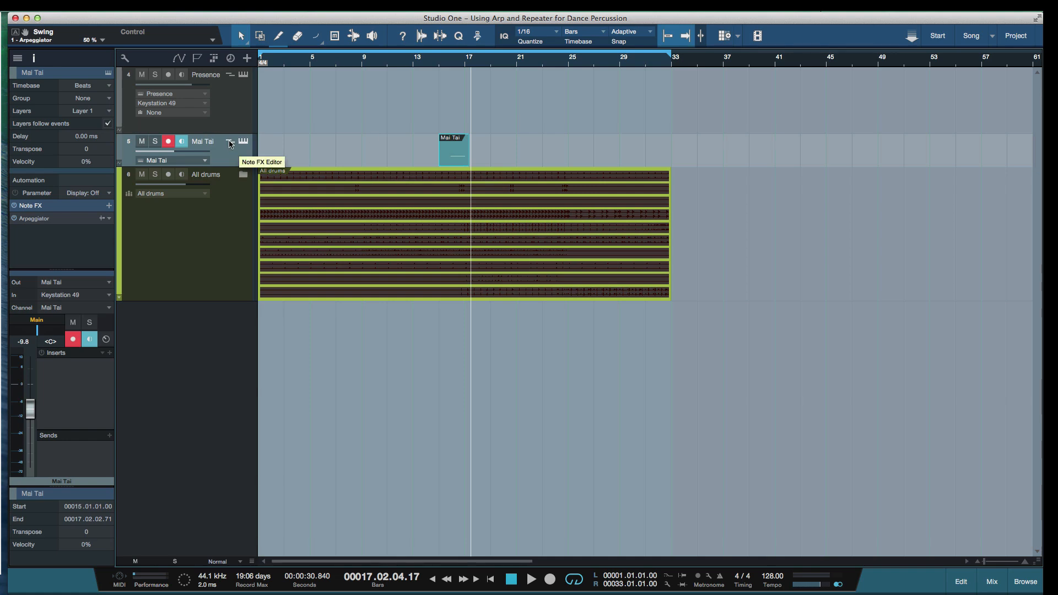
Open the shortened Mai Tai event in the note editor, play its held note from just before bar 16 and return to the arrangement.
{"action": "double_click", "coordinate": [447, 150]}
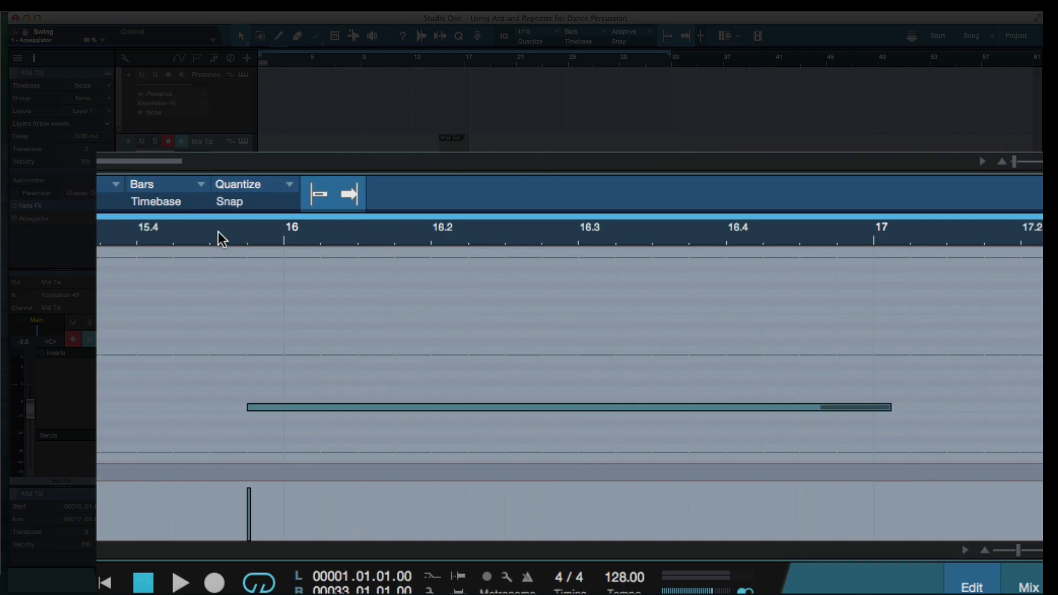
{"action": "left_click", "coordinate": [221, 238]}
{"action": "key", "text": "space"}
{"action": "key", "text": "space"}
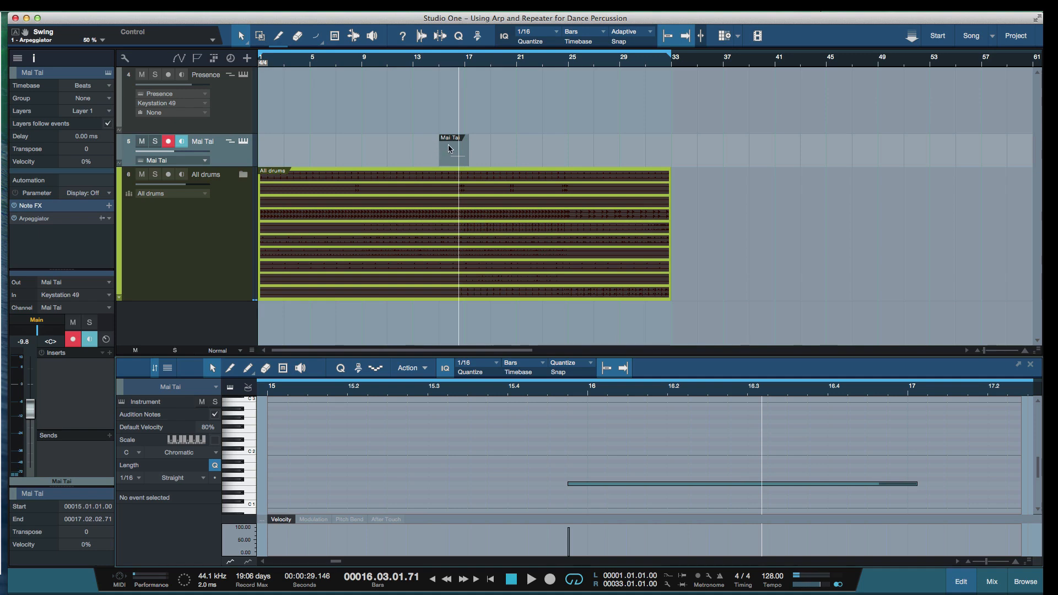
{"action": "left_click", "coordinate": [449, 148]}
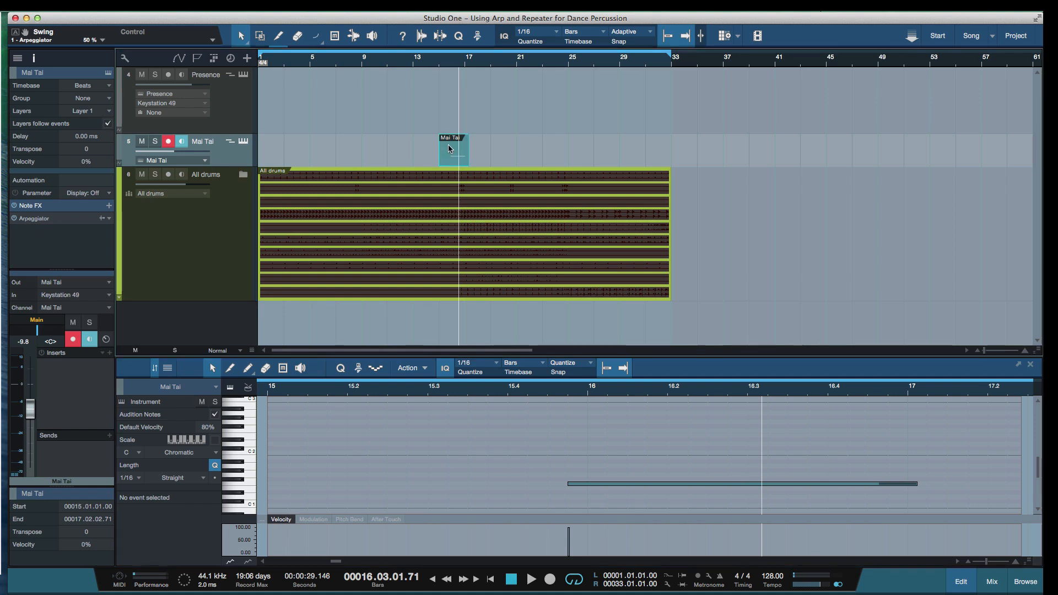
{"action": "double_click", "coordinate": [677, 357]}
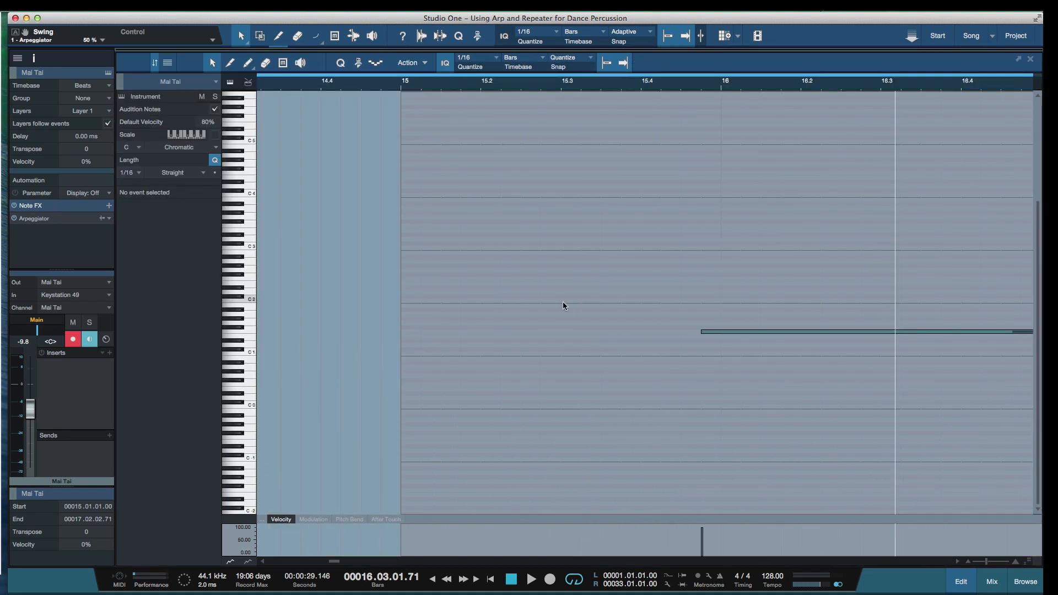
{"action": "key", "text": "F2"}
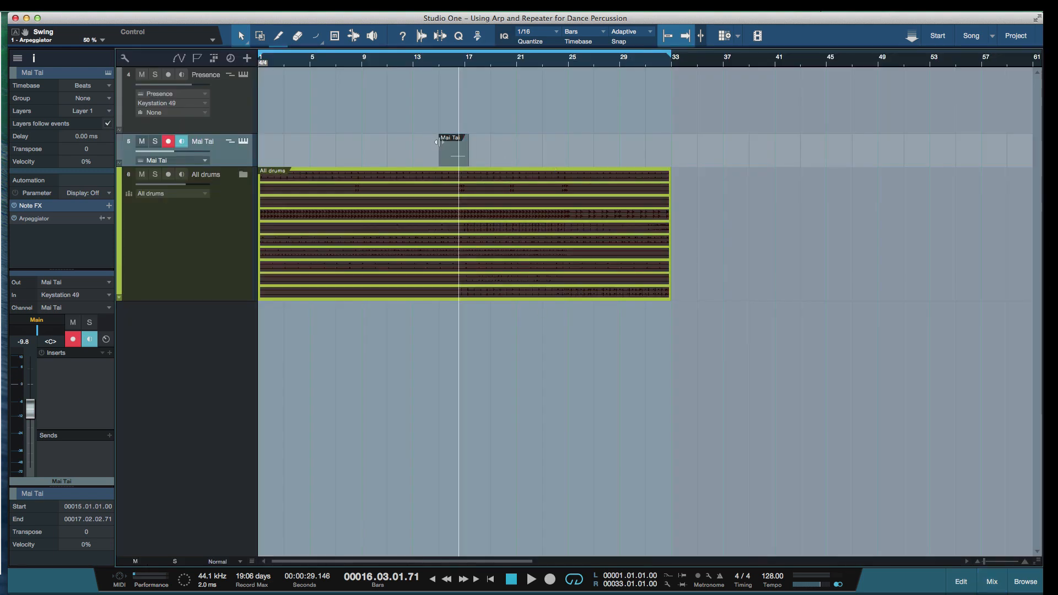
Convert the Mai Tai event's arpeggiated output into actual notes with Render Instrument Tracks.
{"action": "left_click", "coordinate": [454, 149]}
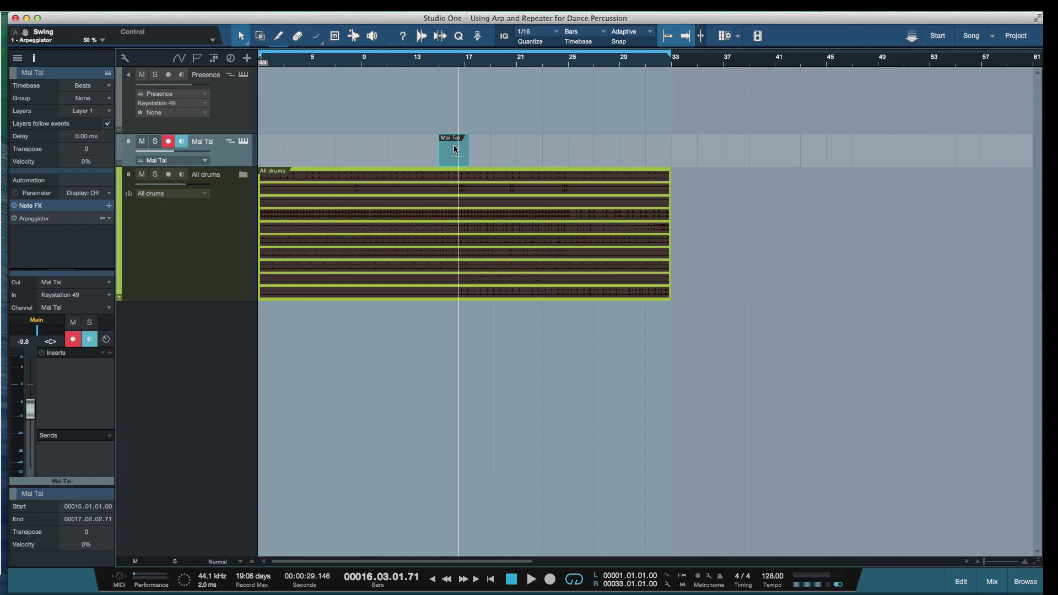
{"action": "right_click", "coordinate": [454, 149]}
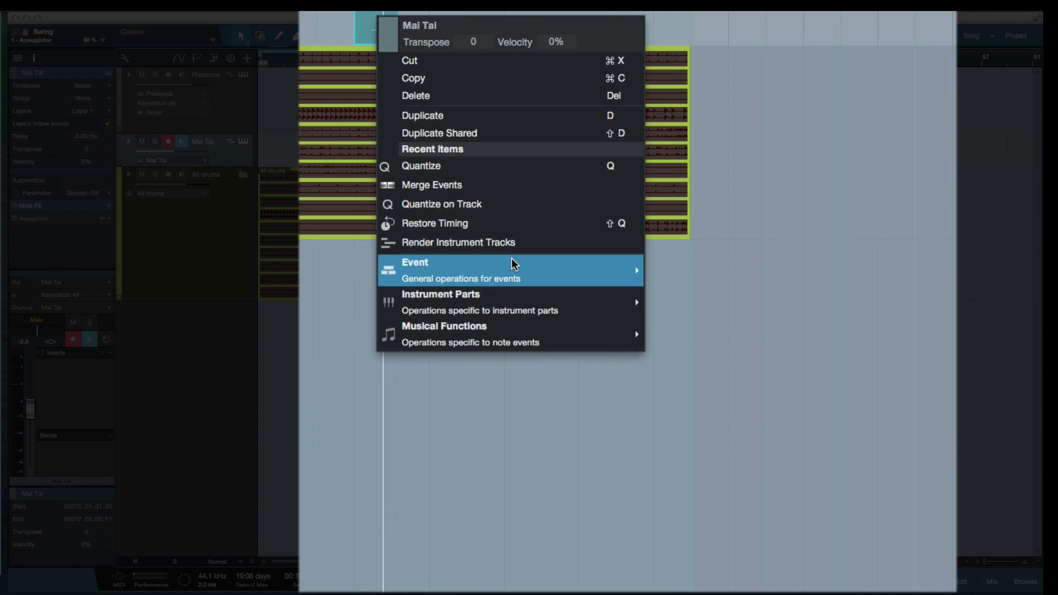
{"action": "mouse_move", "coordinate": [532, 312]}
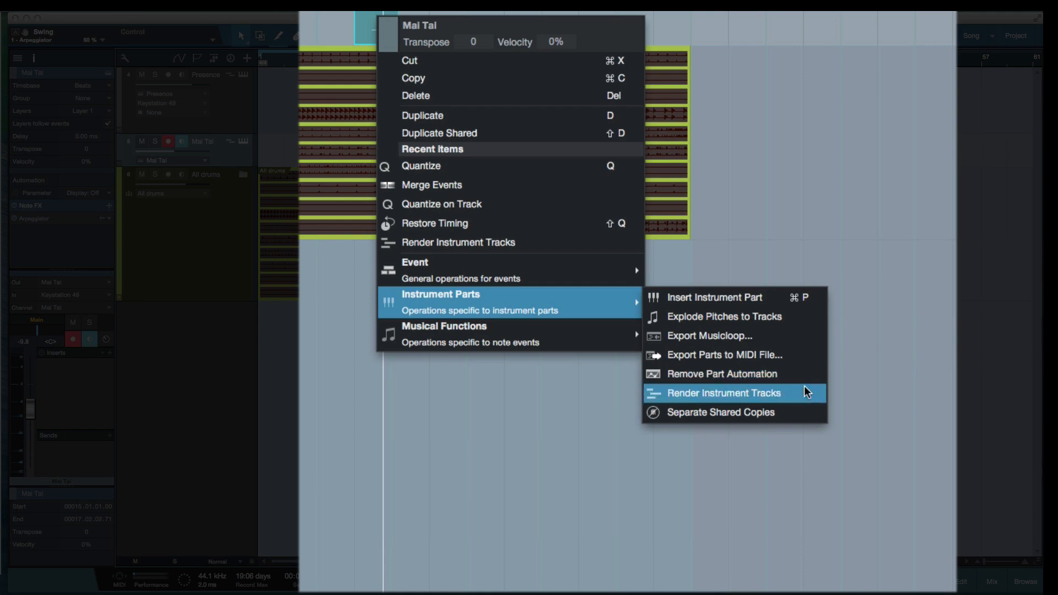
{"action": "left_click", "coordinate": [759, 394]}
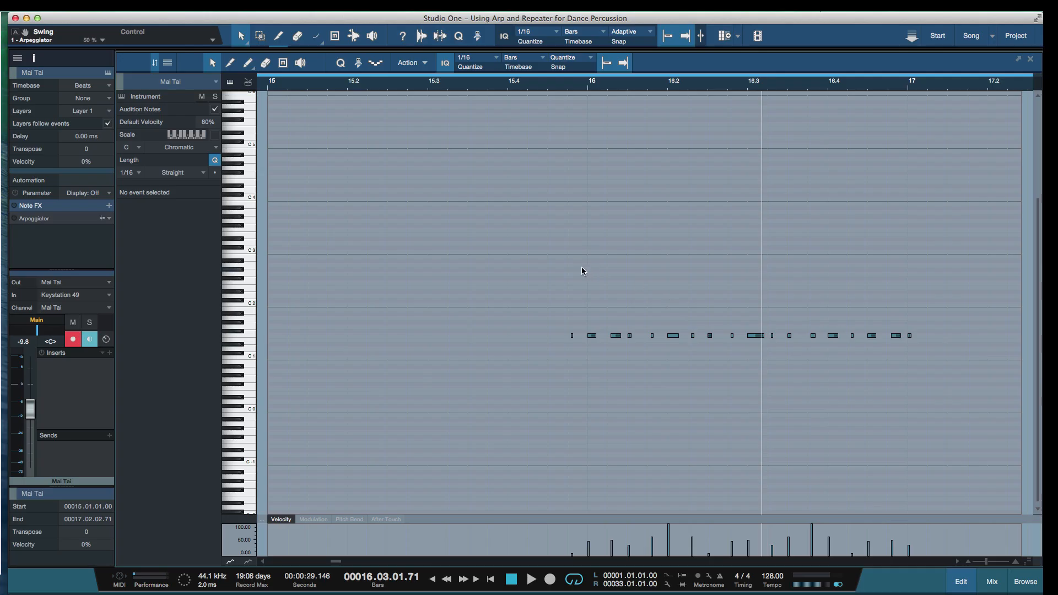
Select all the rendered notes in the note editor, play them from before bar 16 and return to the arrangement.
{"action": "left_click_drag", "start_coordinate": [527, 259], "coordinate": [1008, 422]}
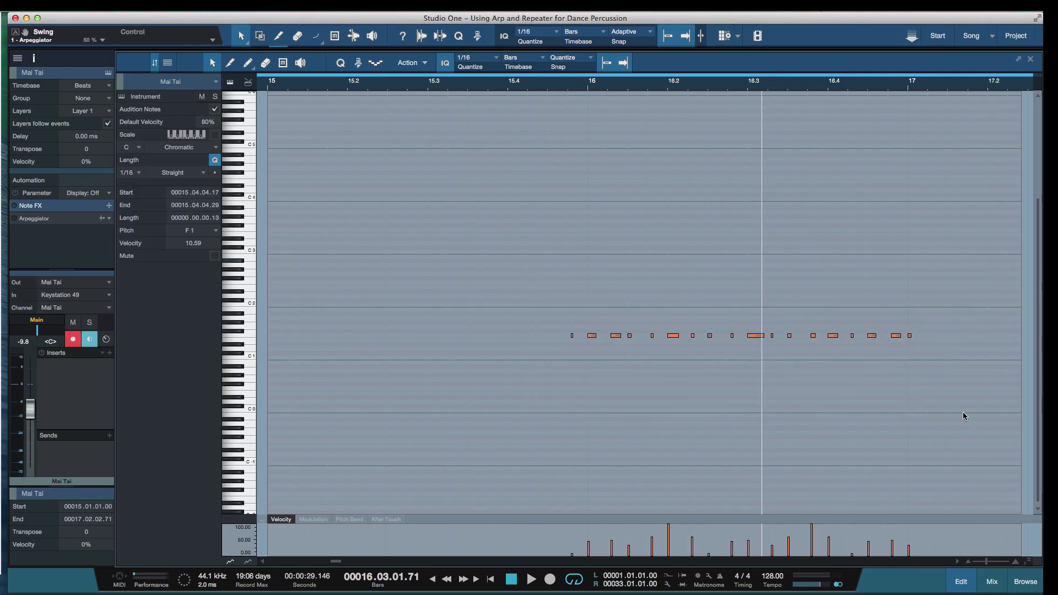
{"action": "left_click", "coordinate": [535, 84]}
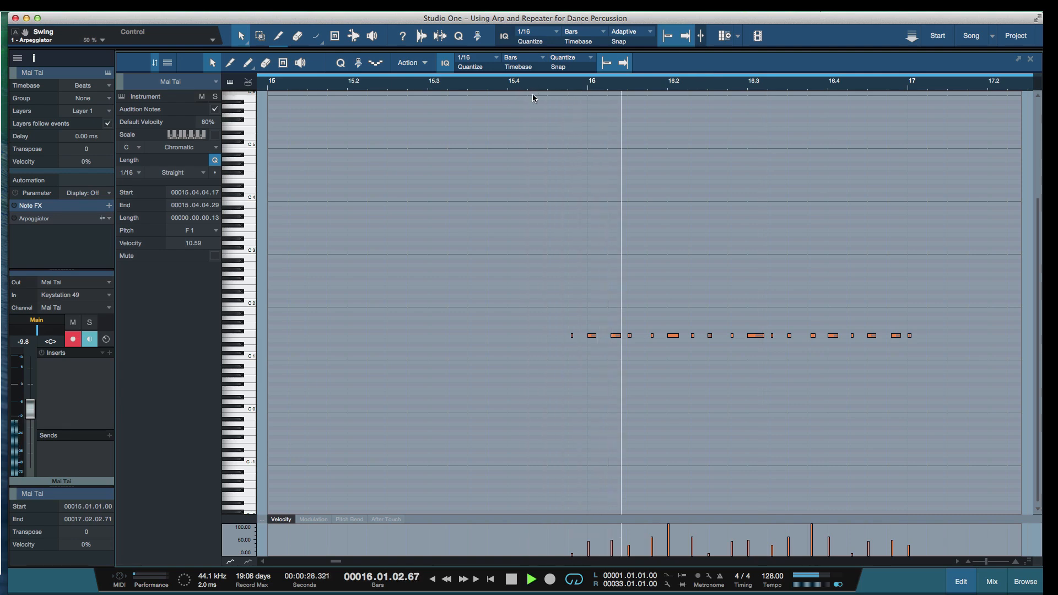
{"action": "key", "text": "space"}
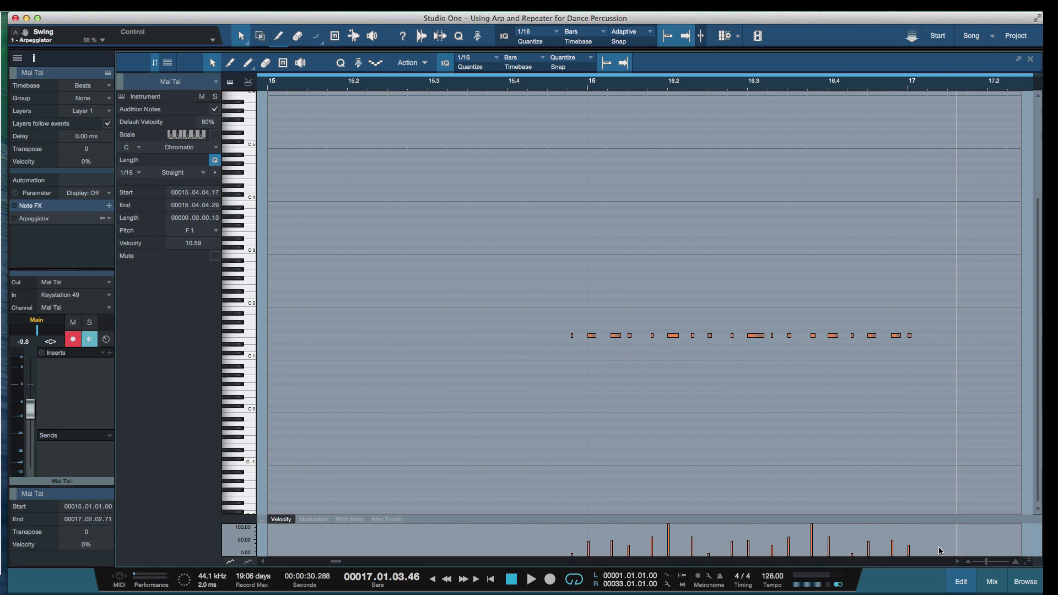
{"action": "key", "text": "F3"}
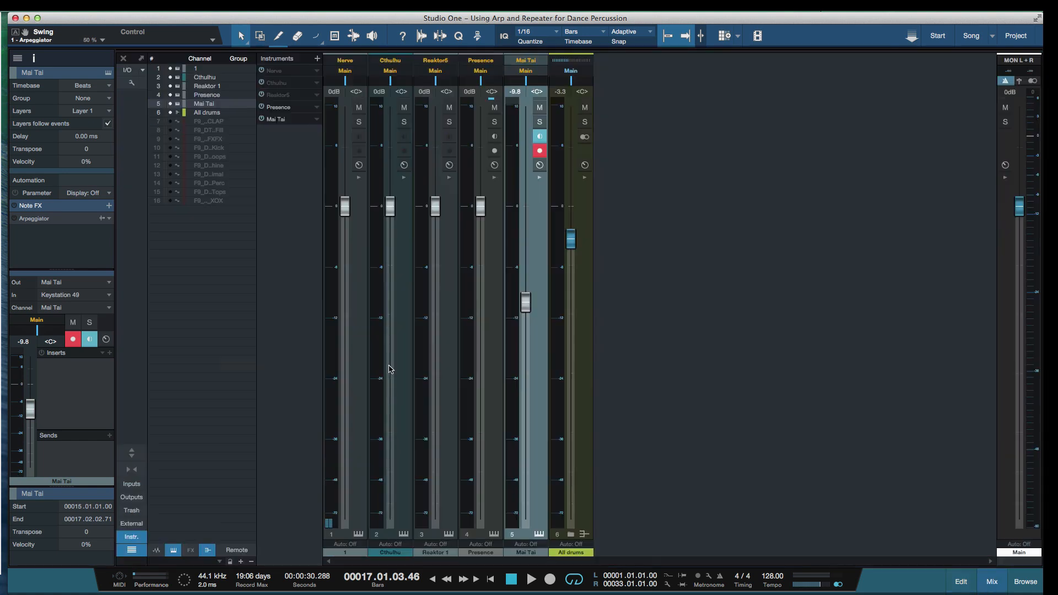
{"action": "key", "text": "F3"}
{"action": "left_click", "coordinate": [480, 172]}
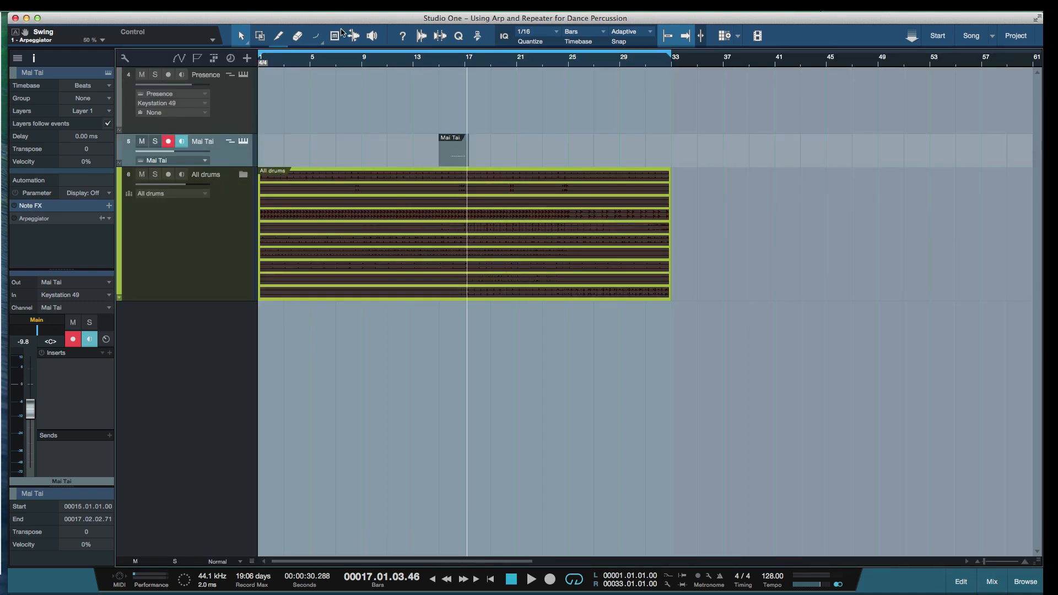
Show the quantize settings, split the Mai Tai event at bar 16, delete the earlier piece and keep the remaining event selected.
{"action": "left_click", "coordinate": [460, 36]}
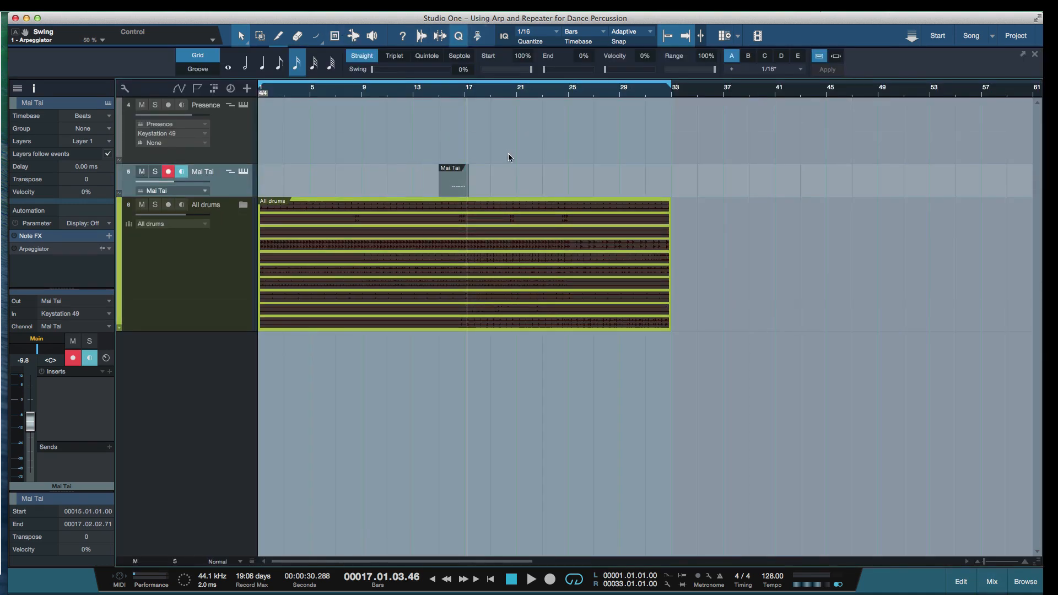
{"action": "left_click", "coordinate": [453, 186], "text": "alt"}
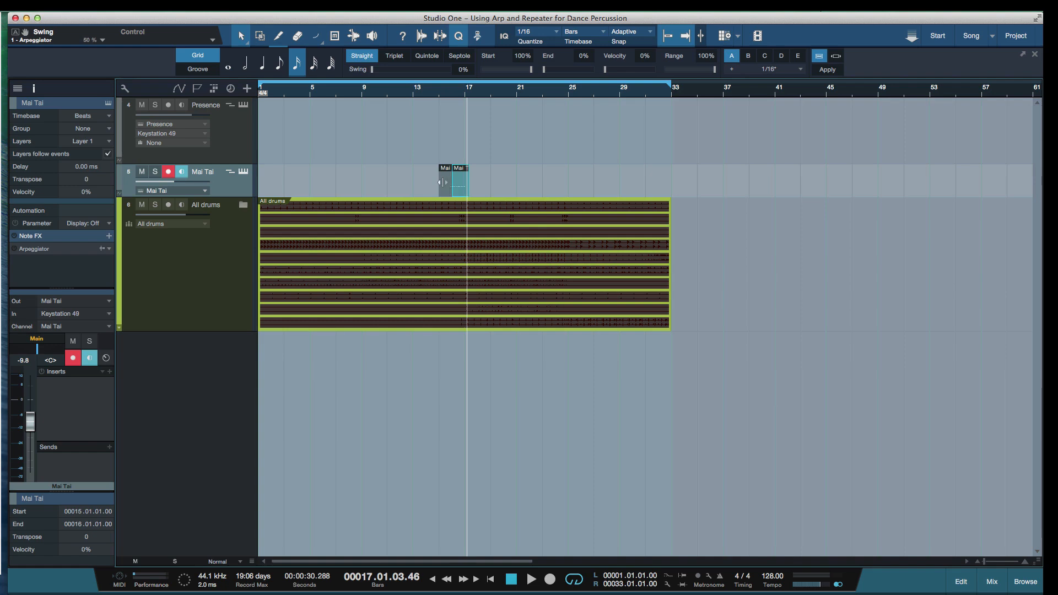
{"action": "left_click", "coordinate": [439, 180]}
{"action": "key", "text": "Delete"}
{"action": "left_click", "coordinate": [464, 177]}
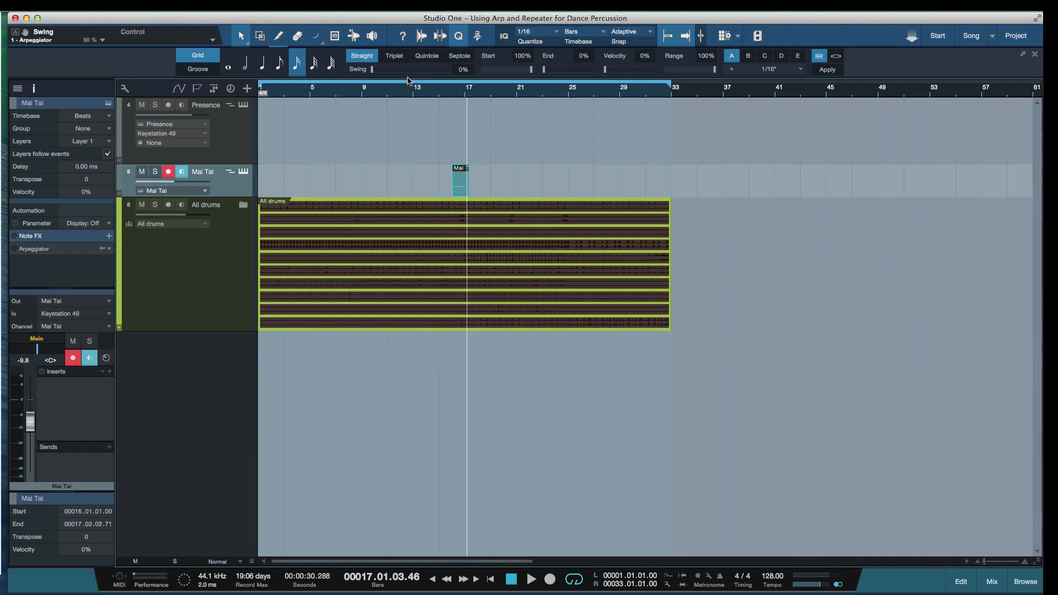
Switch quantizing to Groove and extract the groove from the trimmed Mai Tai event.
{"action": "left_click", "coordinate": [200, 70]}
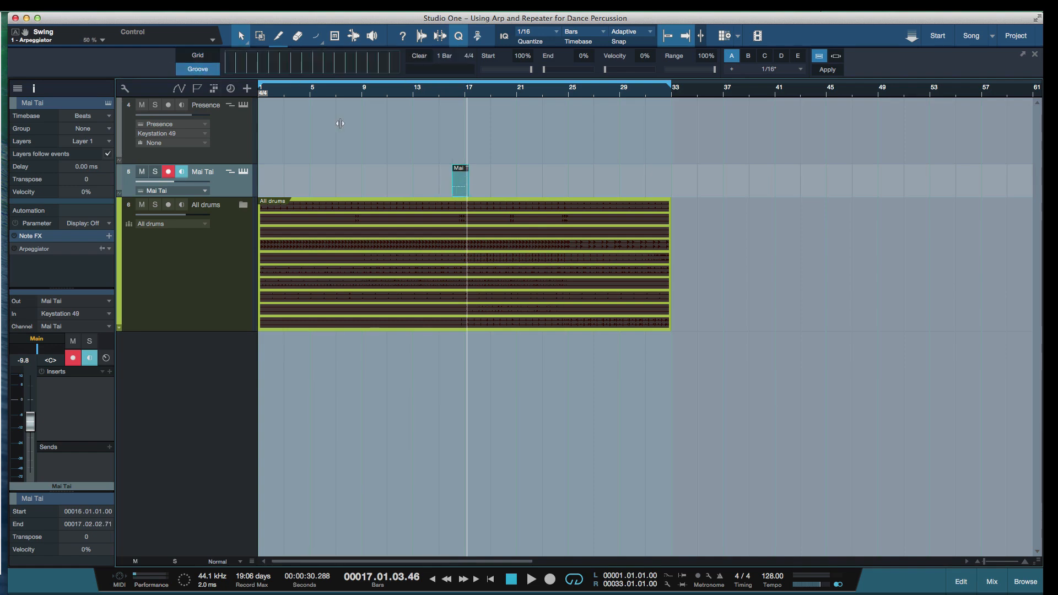
{"action": "left_click_drag", "start_coordinate": [460, 178], "coordinate": [304, 68]}
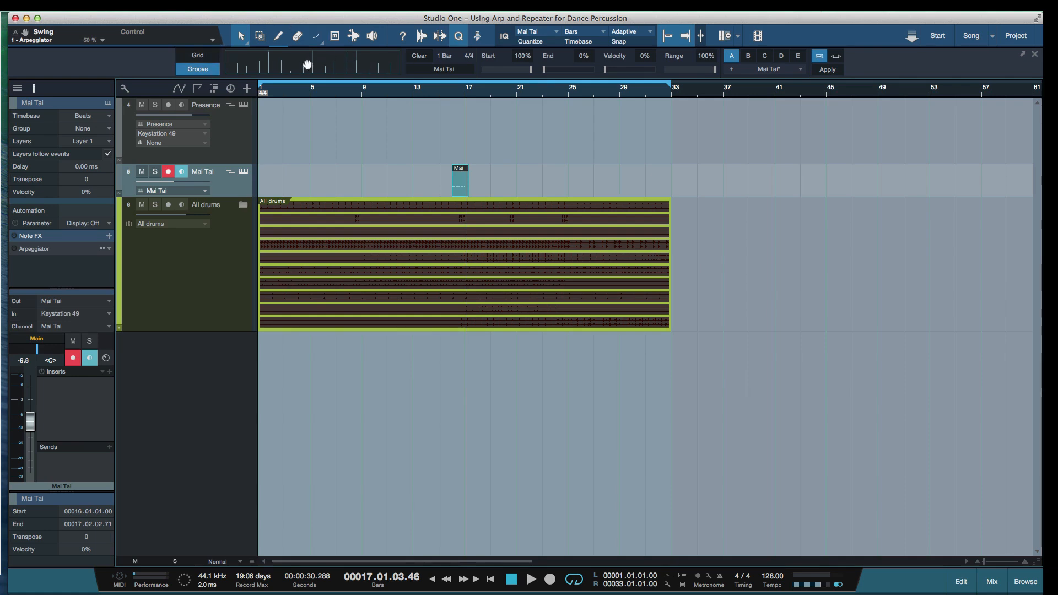
{"action": "left_click", "coordinate": [500, 180]}
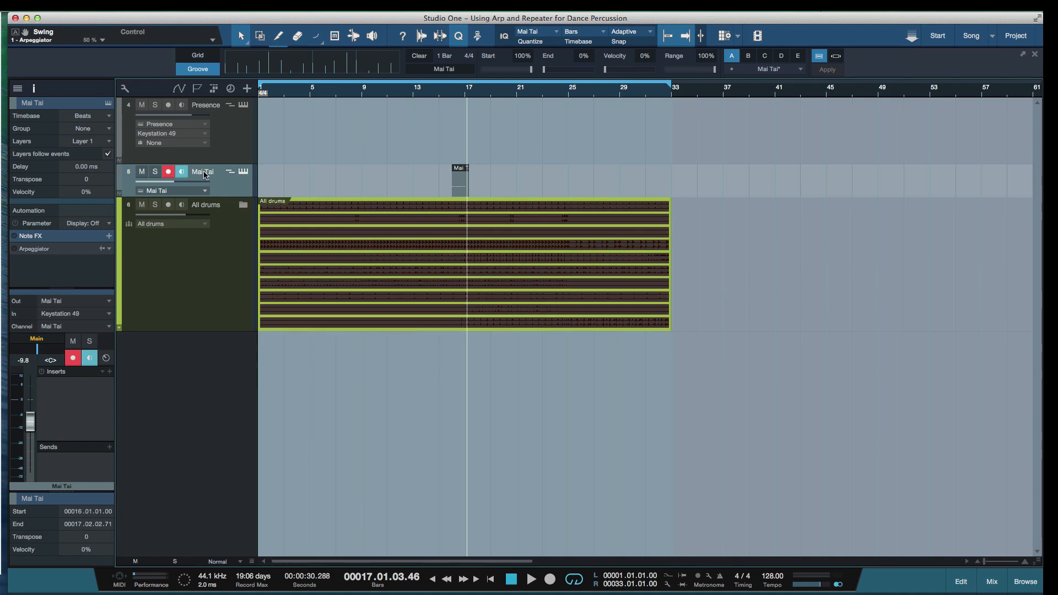
Open the Mai Tai track's Arpeggiator, move its window clear of the event, examine its pattern against the event and close it.
{"action": "left_click", "coordinate": [230, 172]}
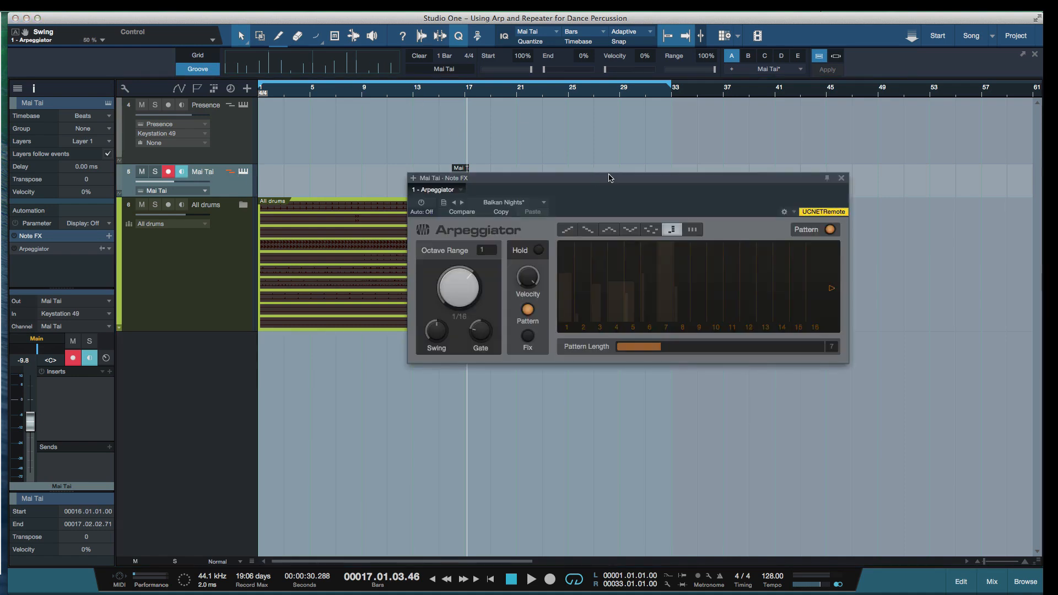
{"action": "left_click_drag", "start_coordinate": [609, 177], "coordinate": [340, 297]}
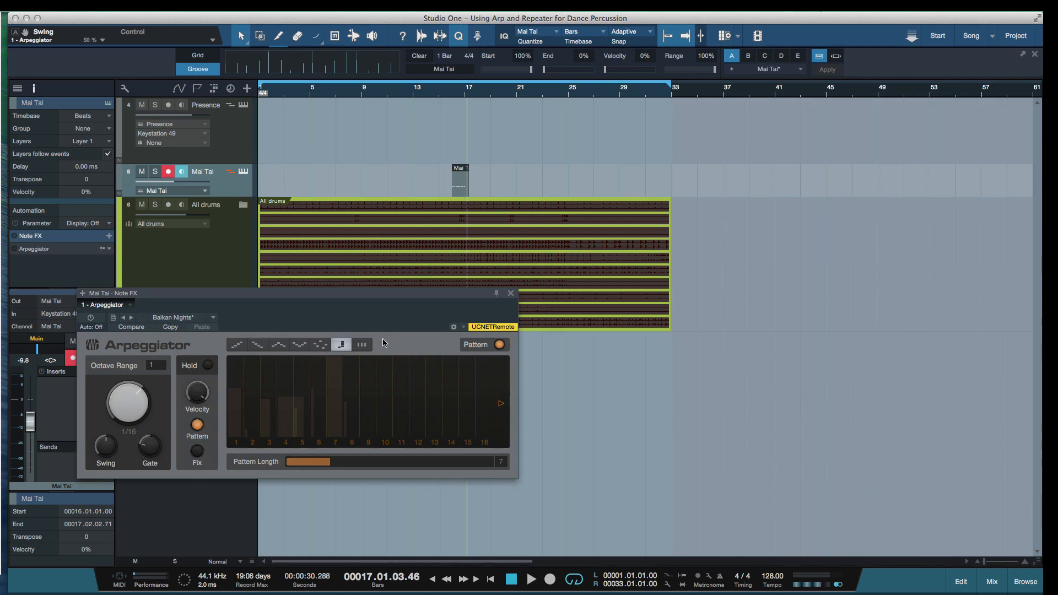
{"action": "left_click", "coordinate": [460, 180]}
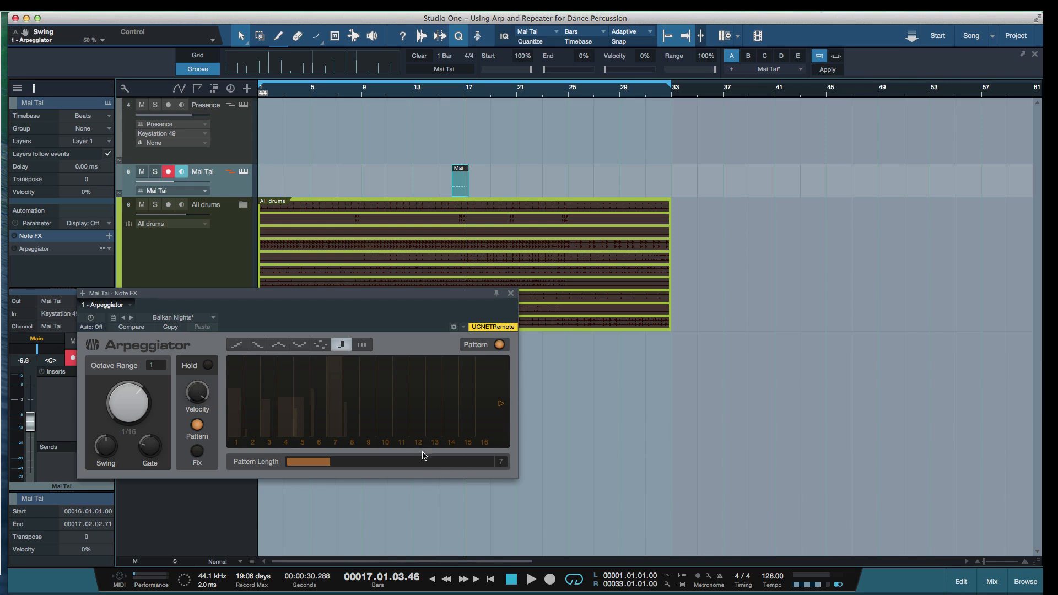
{"action": "left_click", "coordinate": [417, 295]}
{"action": "left_click_drag", "start_coordinate": [417, 294], "coordinate": [383, 281]}
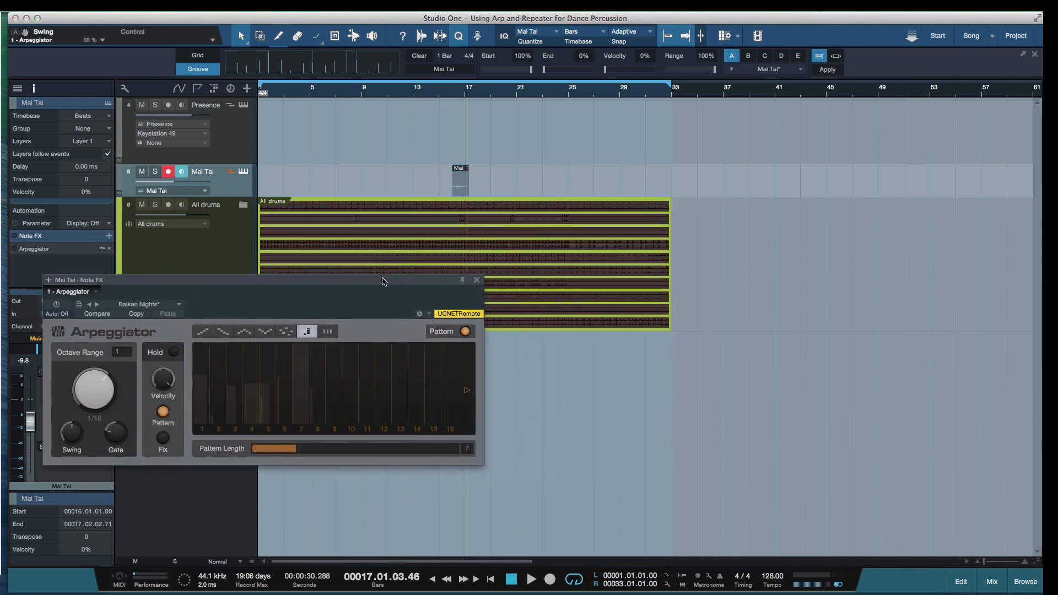
{"action": "left_click", "coordinate": [477, 280]}
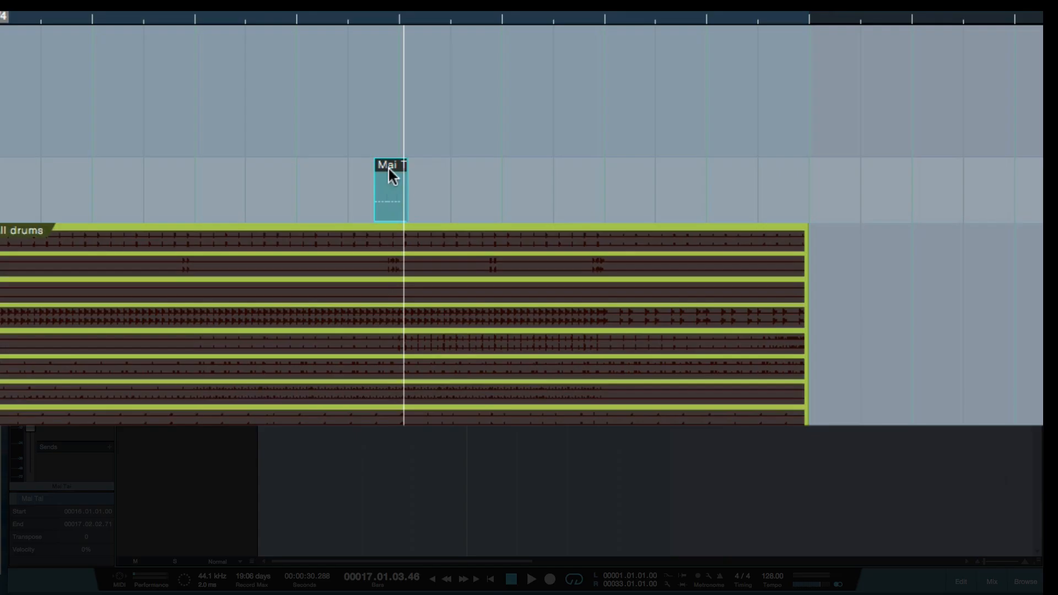
Play the Mai Tai event from bar 16, split it at bar 17 and delete the piece after the split.
{"action": "left_click", "coordinate": [370, 17]}
{"action": "key", "text": "space"}
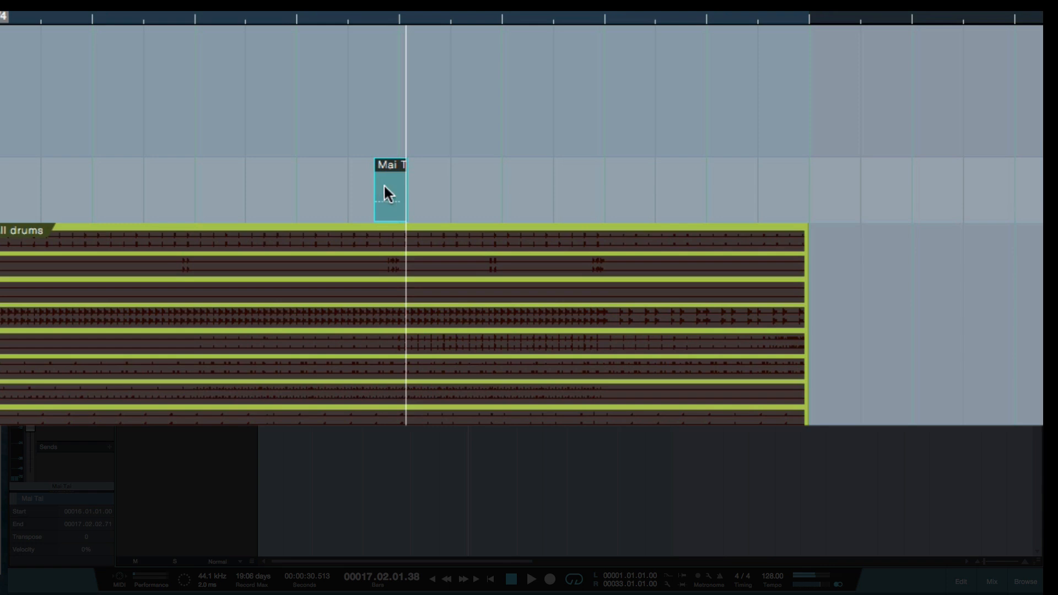
{"action": "key", "text": "3"}
{"action": "key", "text": "e"}
{"action": "key", "text": "e"}
{"action": "key", "text": "e"}
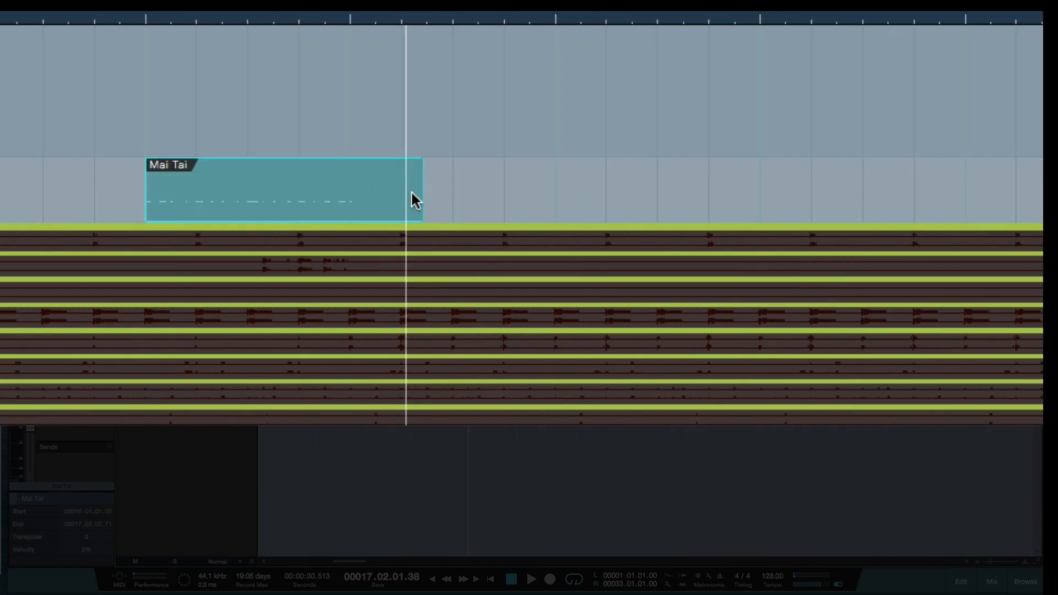
{"action": "left_click", "coordinate": [351, 190], "text": "super"}
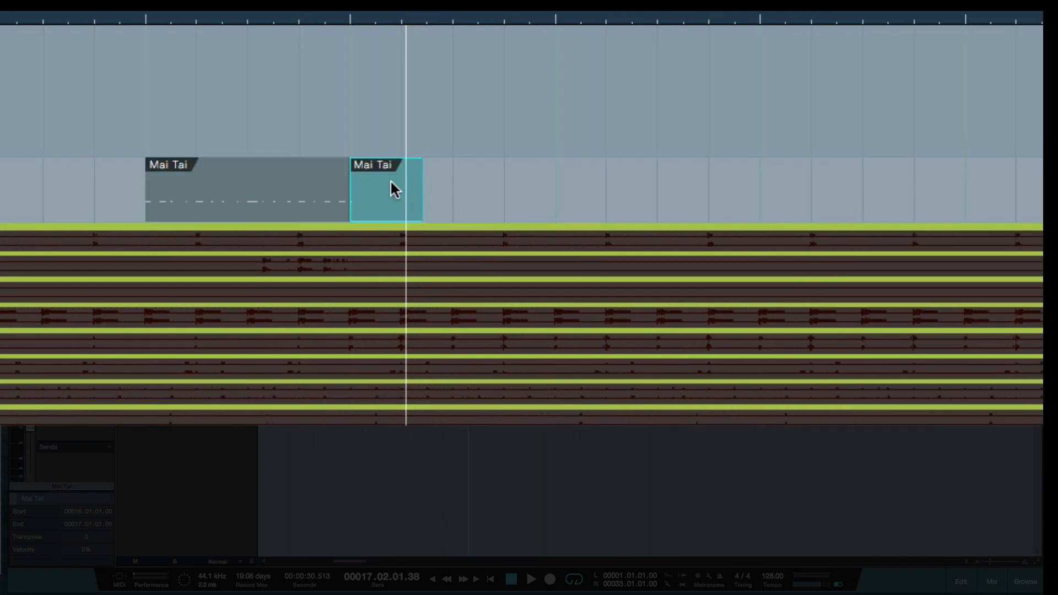
{"action": "key", "text": "Delete"}
Copy the one-bar Mai Tai event from bar 16 to bar 8 on the same track.
{"action": "scroll", "coordinate": [446, 201], "scroll_direction": "left", "scroll_amount": 5}
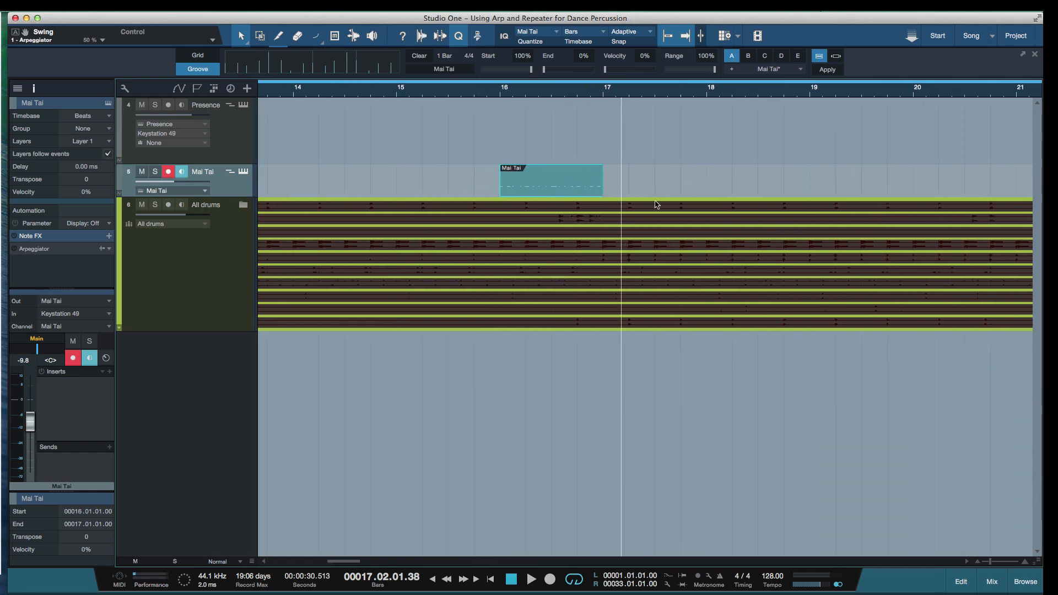
{"action": "key", "text": "w"}
{"action": "key", "text": "w"}
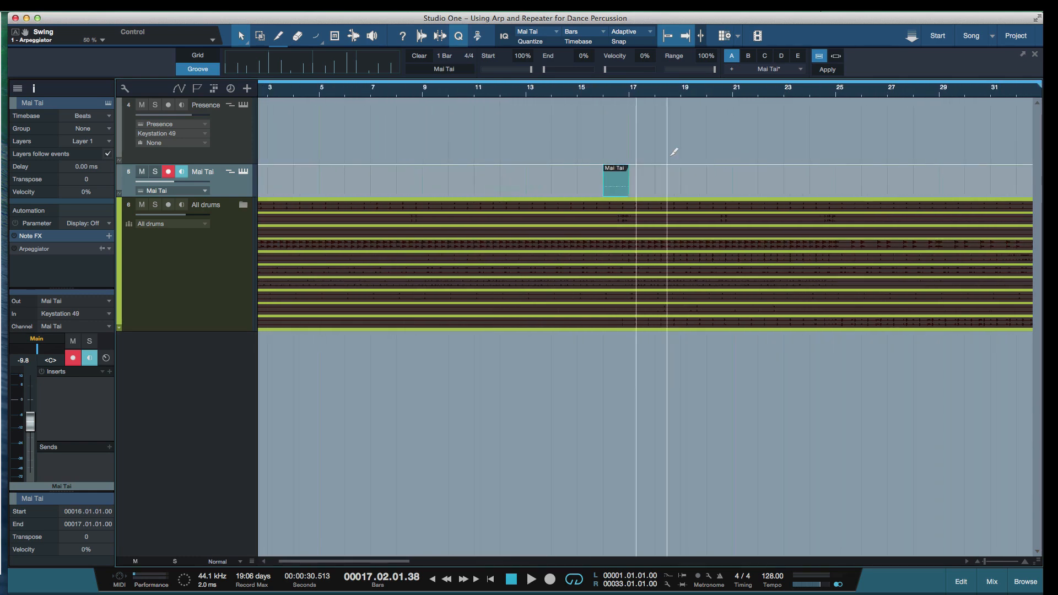
{"action": "left_click_drag", "start_coordinate": [617, 184], "coordinate": [410, 187]}
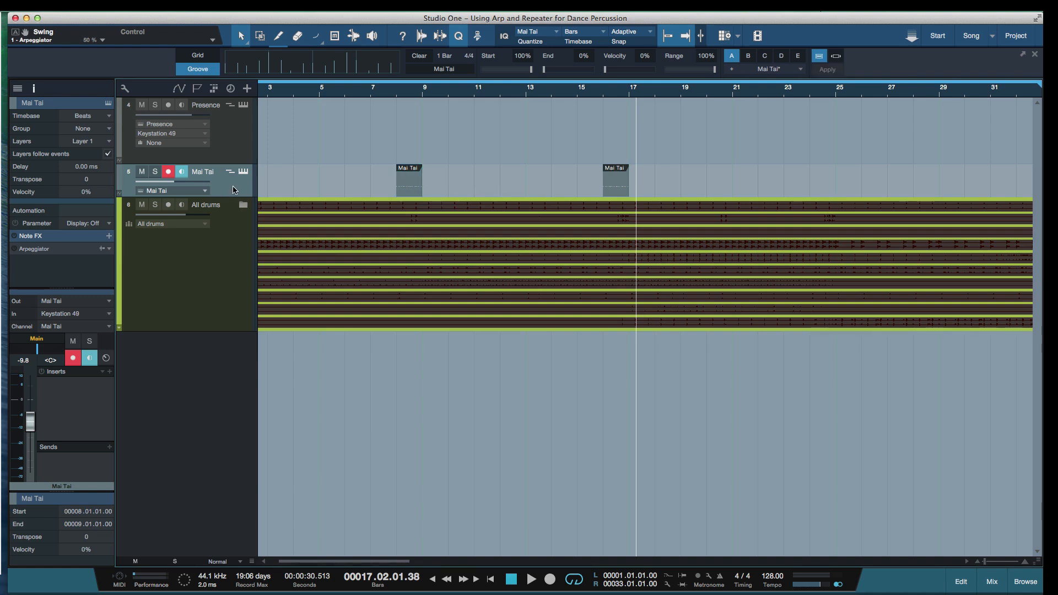
Insert ValhallaRoom on the Mai Tai track, select that track and move the reverb window clear of its events.
{"action": "left_click", "coordinate": [110, 372]}
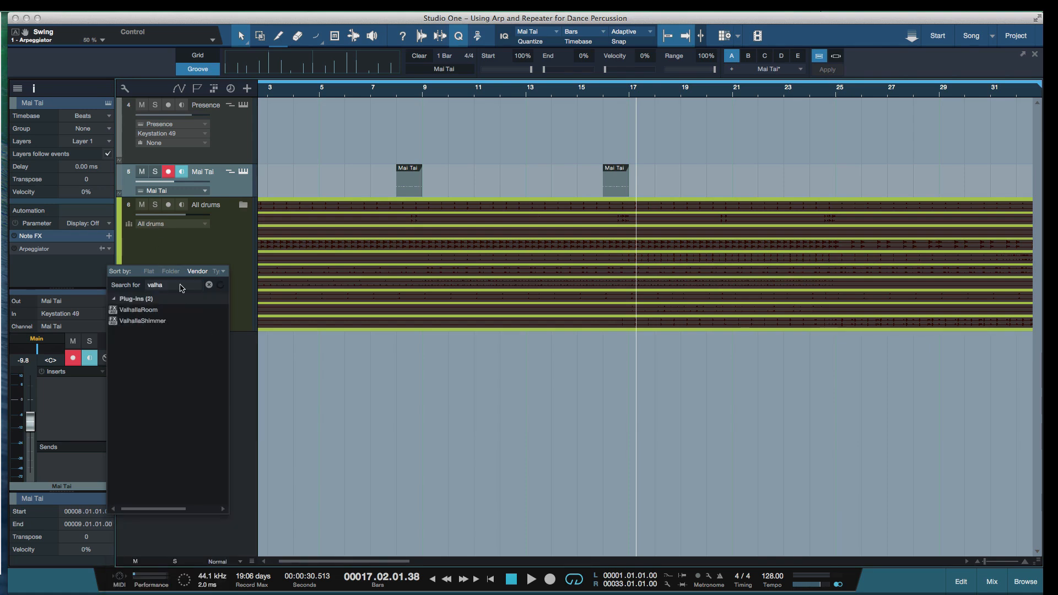
{"action": "double_click", "coordinate": [139, 309]}
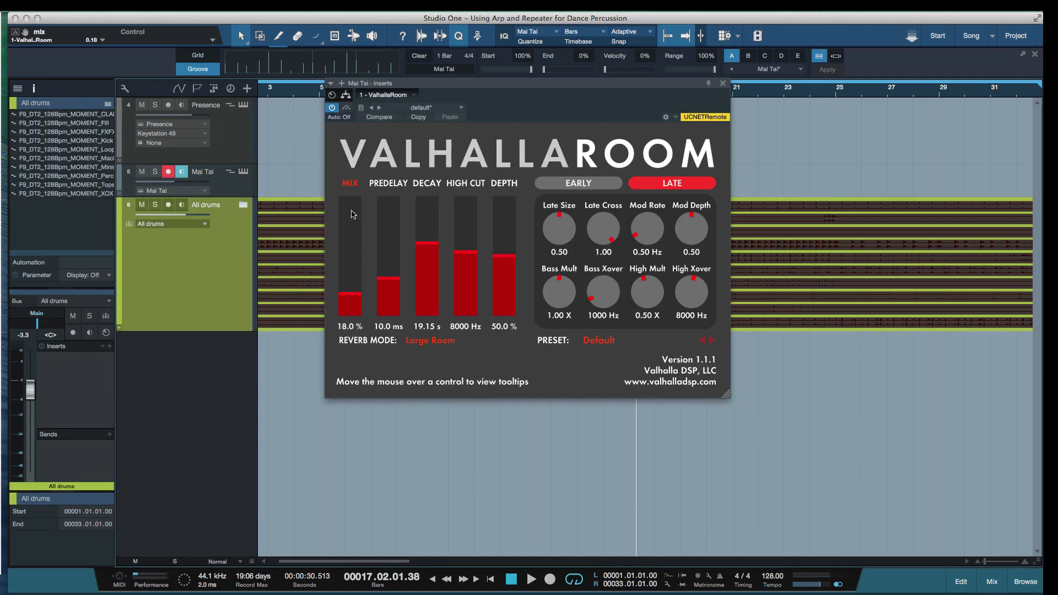
{"action": "left_click", "coordinate": [228, 180]}
{"action": "left_click_drag", "start_coordinate": [584, 106], "coordinate": [817, 248]}
Play from bar 8 with the Mai Tai track soloed, set the reverb mix to 20.7 %, close the reverb, unsolo and stop.
{"action": "left_click", "coordinate": [390, 94]}
{"action": "key", "text": "space"}
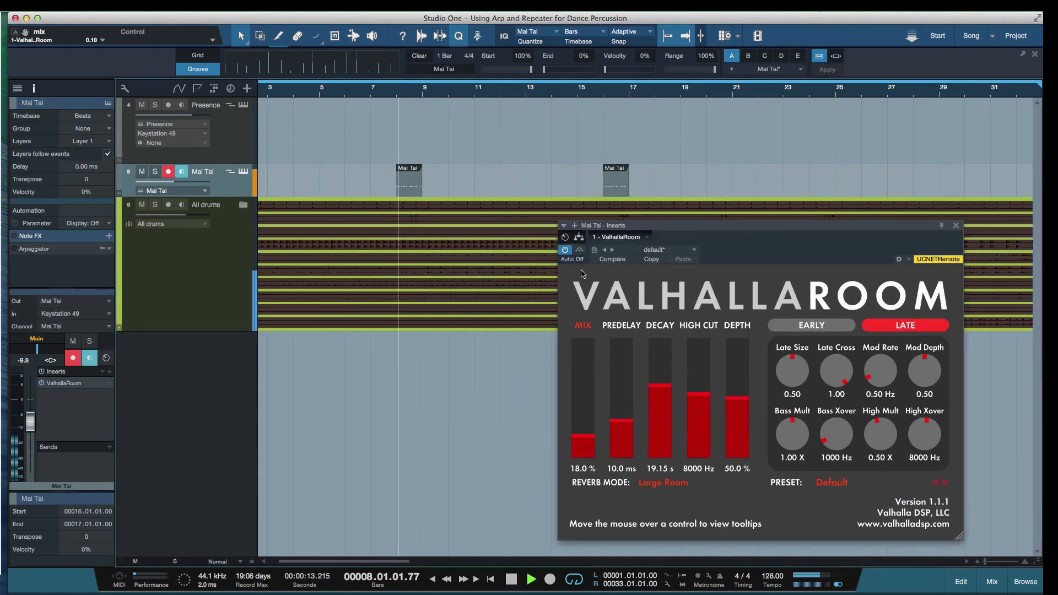
{"action": "key", "text": "s"}
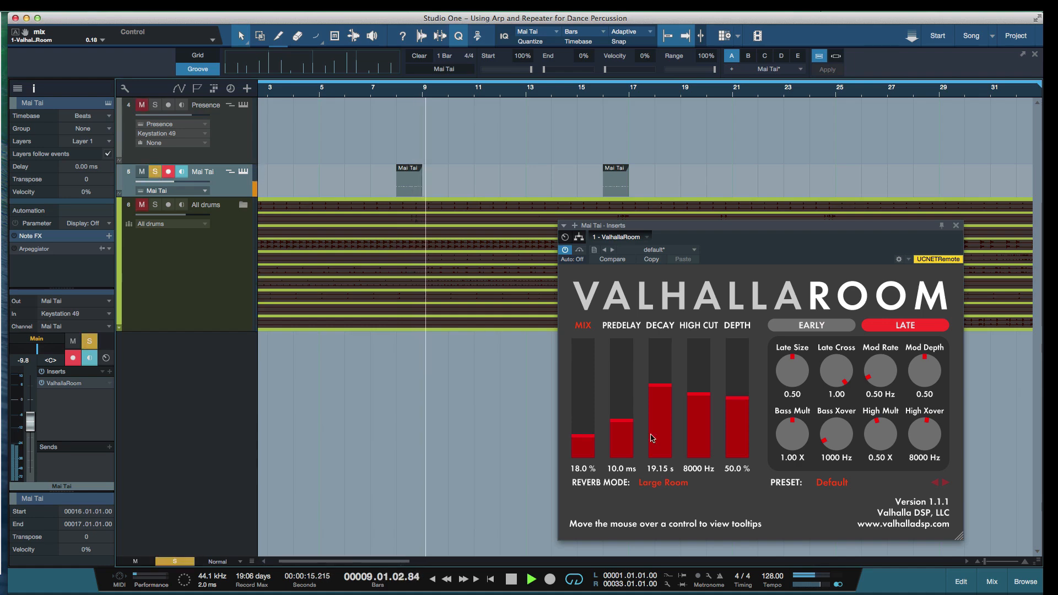
{"action": "left_click_drag", "start_coordinate": [578, 440], "coordinate": [578, 437]}
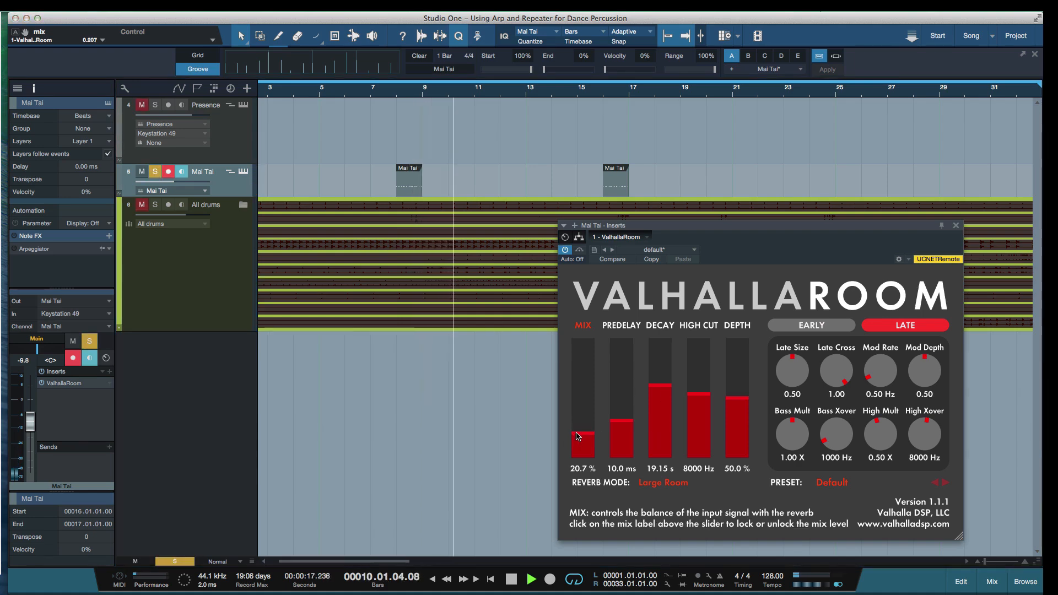
{"action": "left_click", "coordinate": [955, 226]}
{"action": "left_click", "coordinate": [156, 173]}
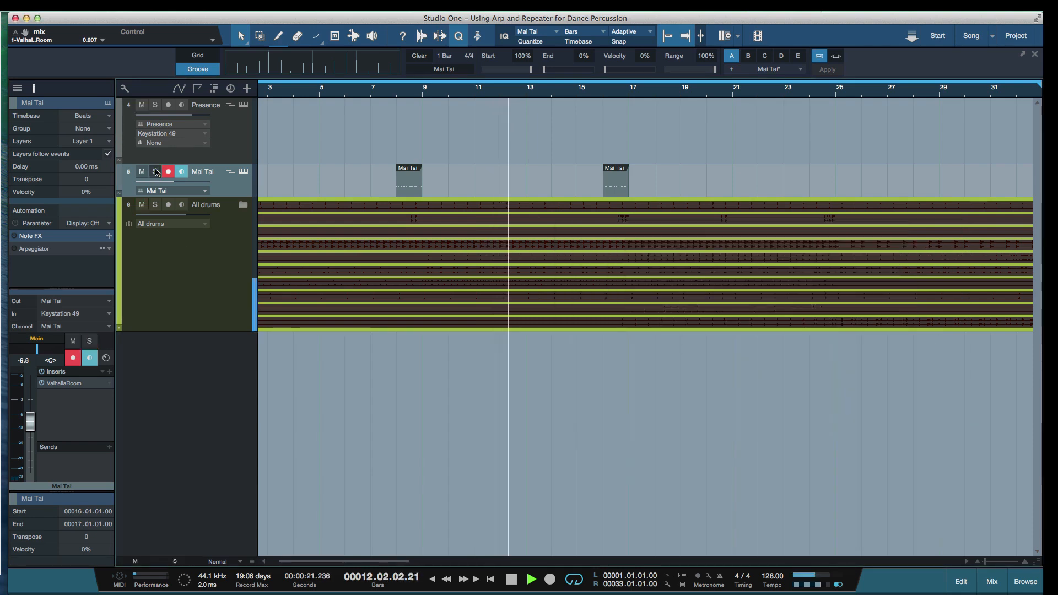
{"action": "key", "text": "space"}
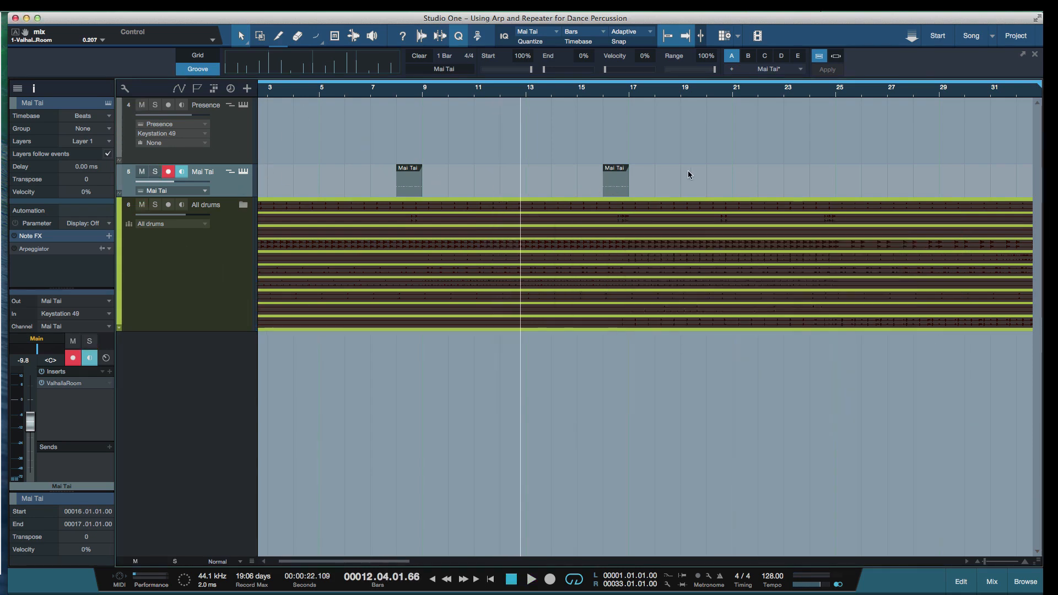
Select the Presence track, open its Repeater note effect and switch the effect on.
{"action": "key", "text": "super"}
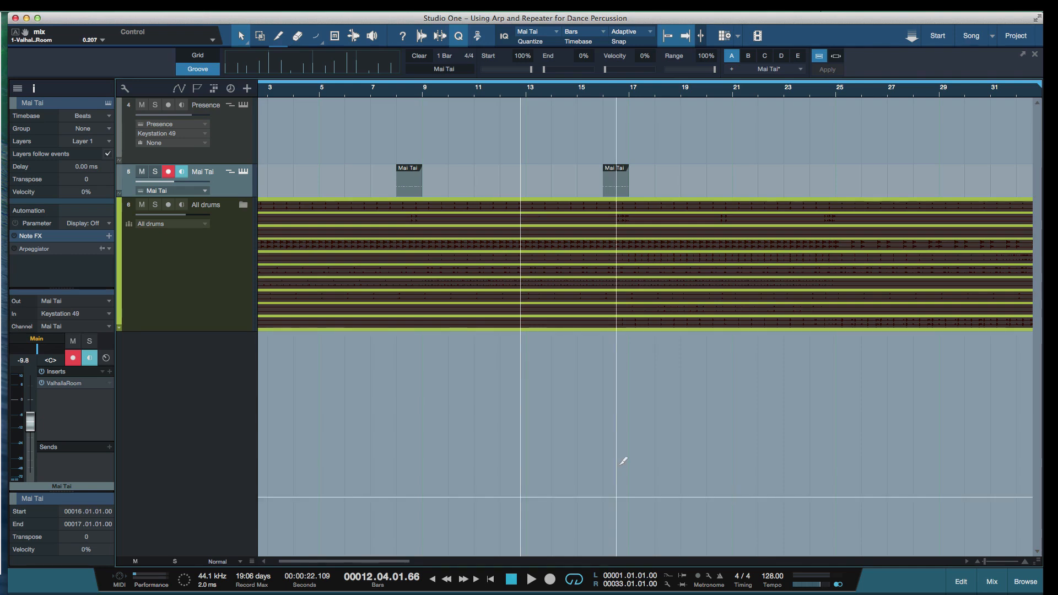
{"action": "scroll", "coordinate": [623, 460], "scroll_direction": "down", "scroll_amount": 3}
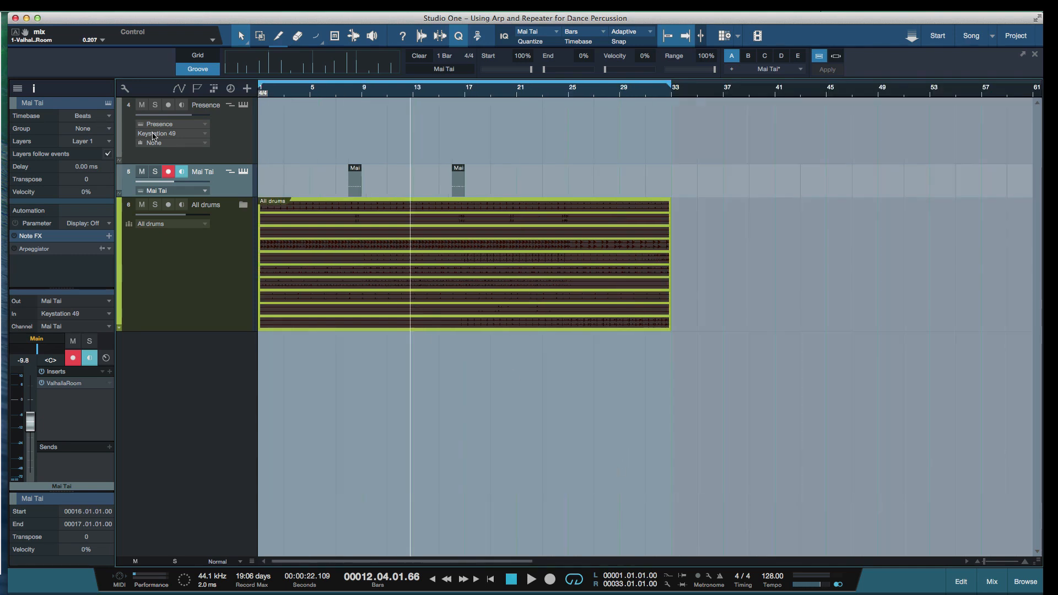
{"action": "left_click", "coordinate": [226, 134]}
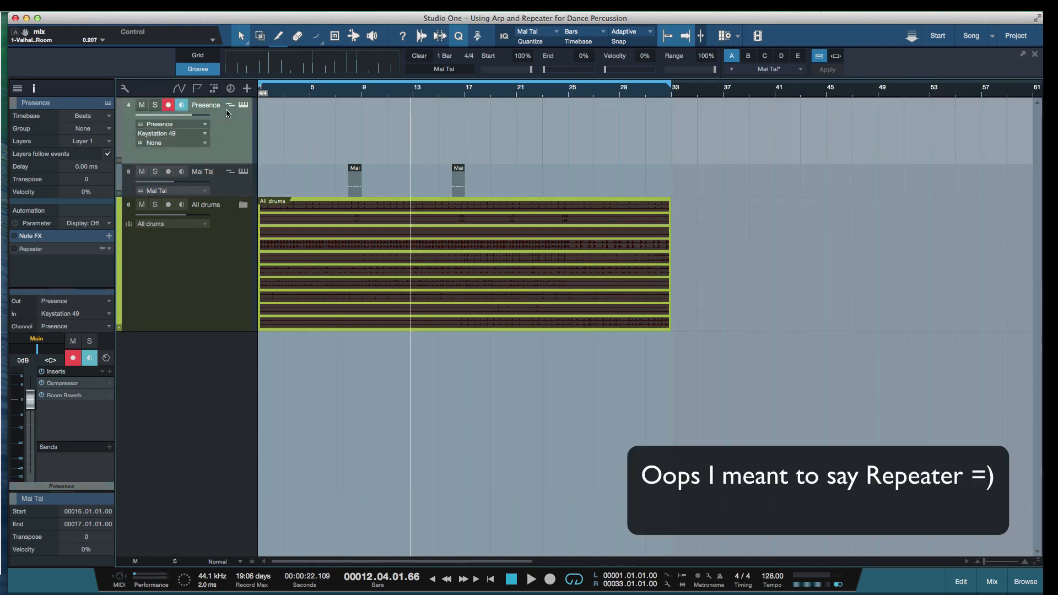
{"action": "left_click", "coordinate": [230, 105]}
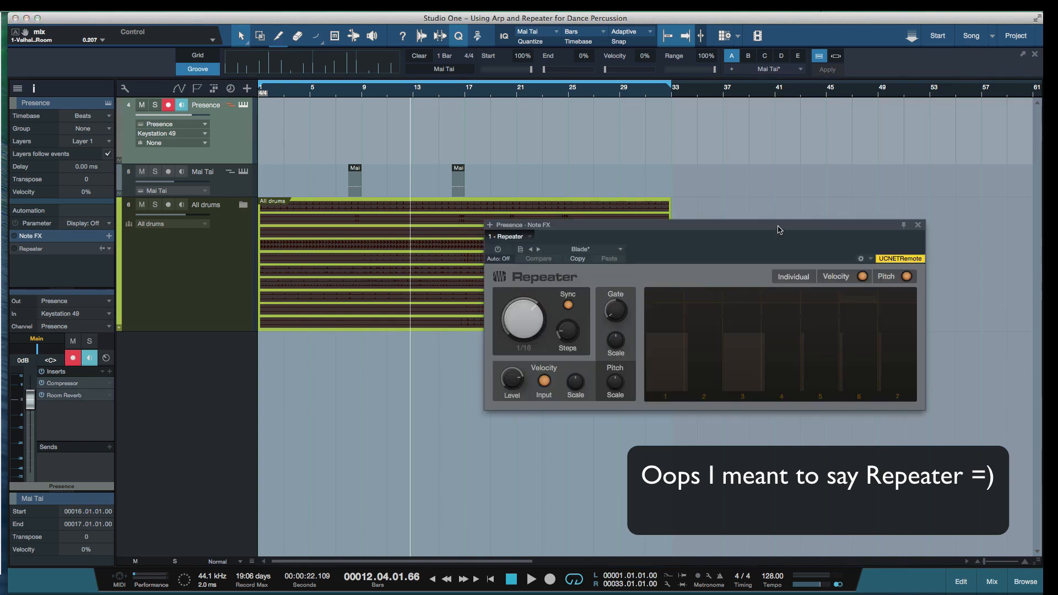
{"action": "left_click_drag", "start_coordinate": [779, 229], "coordinate": [649, 241]}
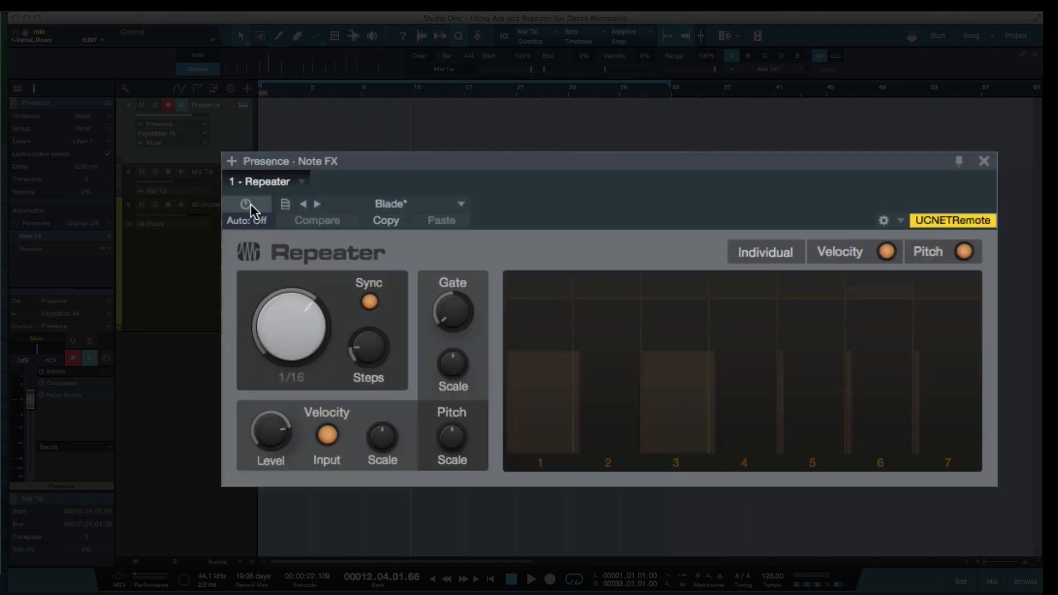
{"action": "left_click", "coordinate": [246, 205]}
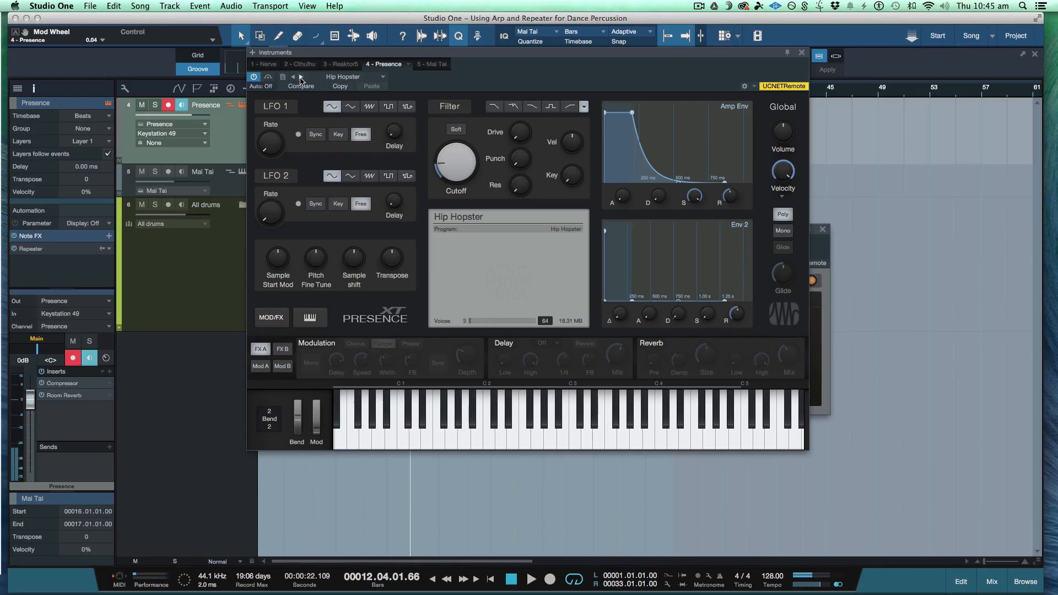
Close the Presence instrument window and move the Repeater window to a clear spot over the arrangement.
{"action": "left_click", "coordinate": [801, 49]}
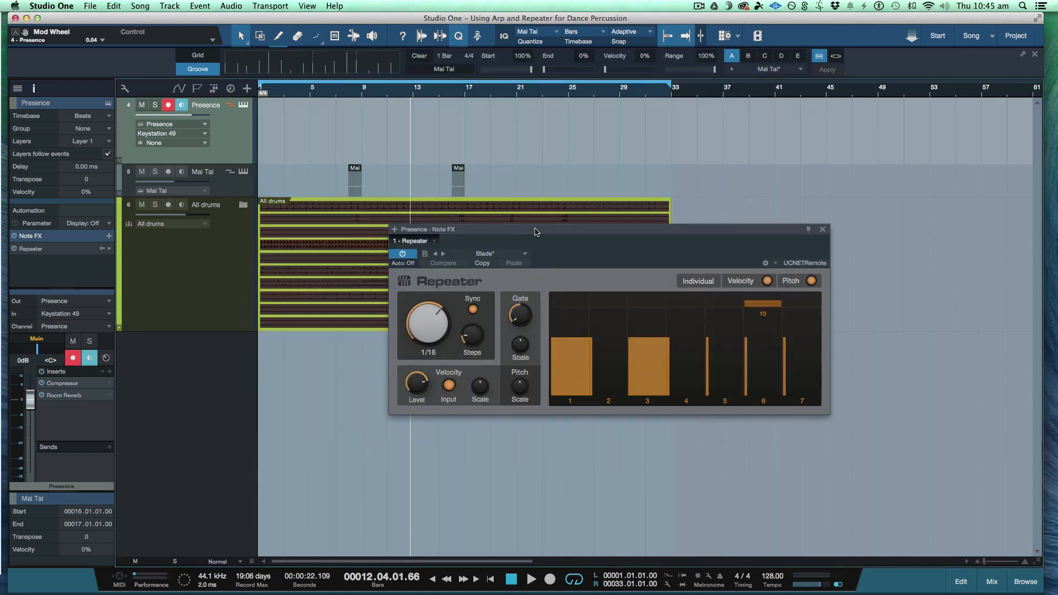
{"action": "left_click_drag", "start_coordinate": [534, 232], "coordinate": [455, 153]}
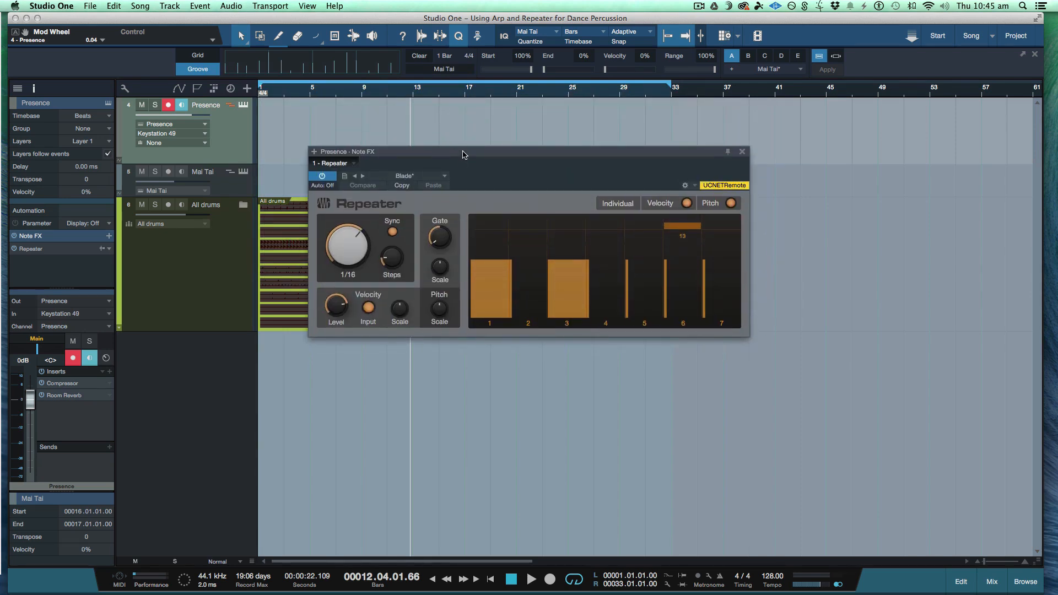
{"action": "left_click_drag", "start_coordinate": [463, 154], "coordinate": [471, 109]}
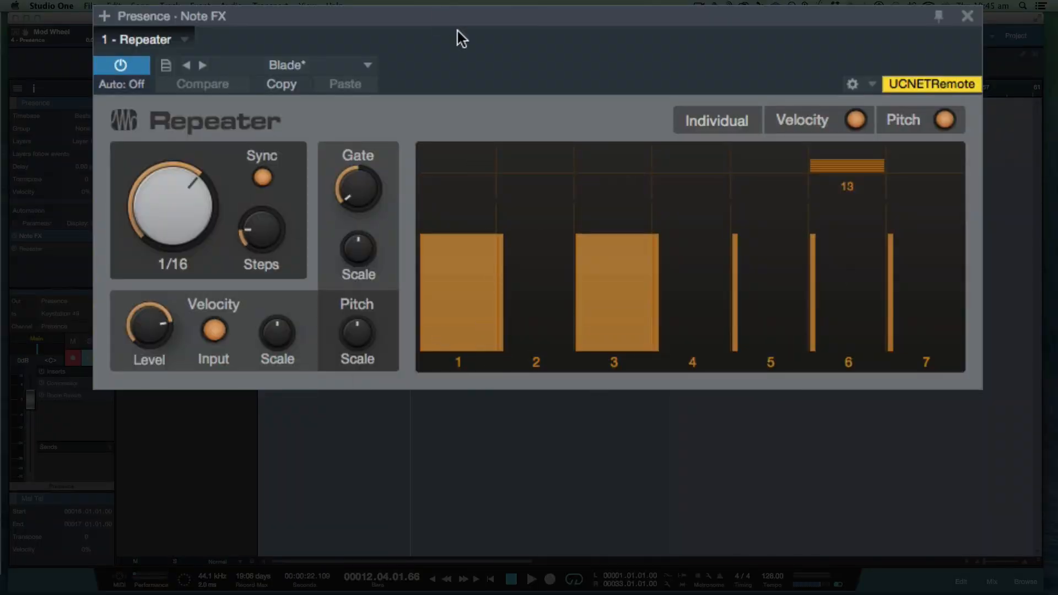
{"action": "left_click_drag", "start_coordinate": [441, 16], "coordinate": [453, 108]}
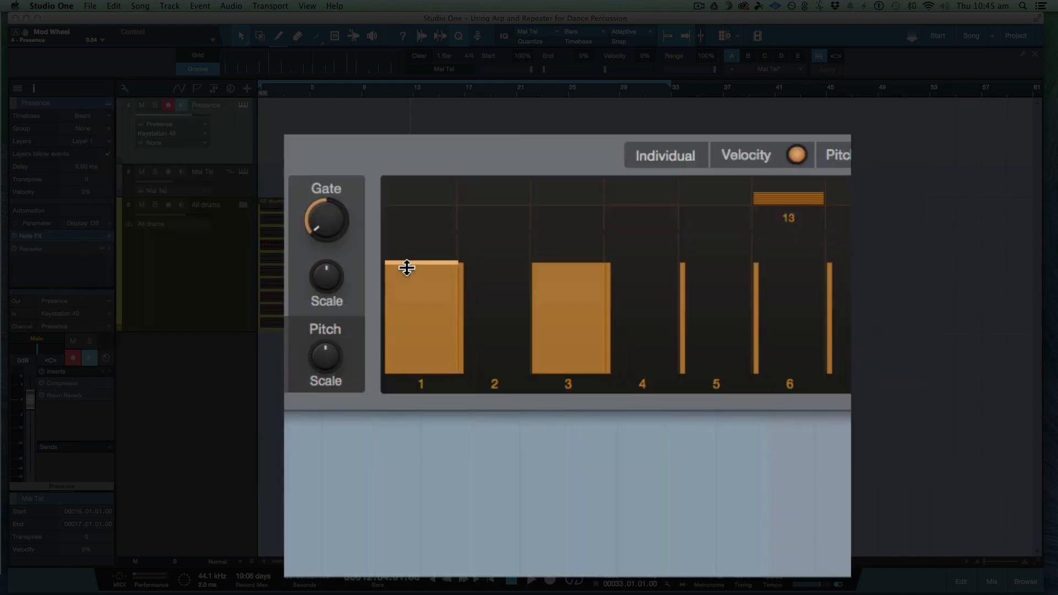
Raise the velocity of Repeater step 1 slightly and shorten its gate.
{"action": "mouse_move", "coordinate": [411, 265]}
{"action": "left_mouse_down"}
{"action": "mouse_move", "coordinate": [411, 349]}
{"action": "mouse_move", "coordinate": [411, 257]}
{"action": "left_mouse_up"}
{"action": "left_click_drag", "start_coordinate": [458, 310], "coordinate": [427, 309]}
Try several transpositions on Repeater step 6, lengthen its gate and settle on -20 semitones.
{"action": "left_click_drag", "start_coordinate": [595, 213], "coordinate": [592, 270]}
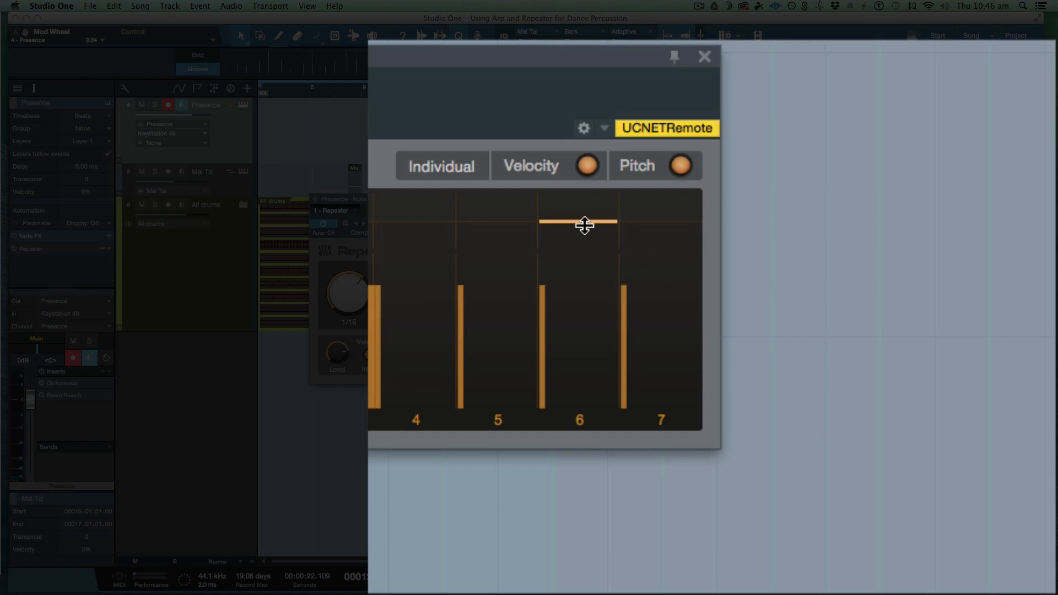
{"action": "left_click_drag", "start_coordinate": [585, 225], "coordinate": [587, 193]}
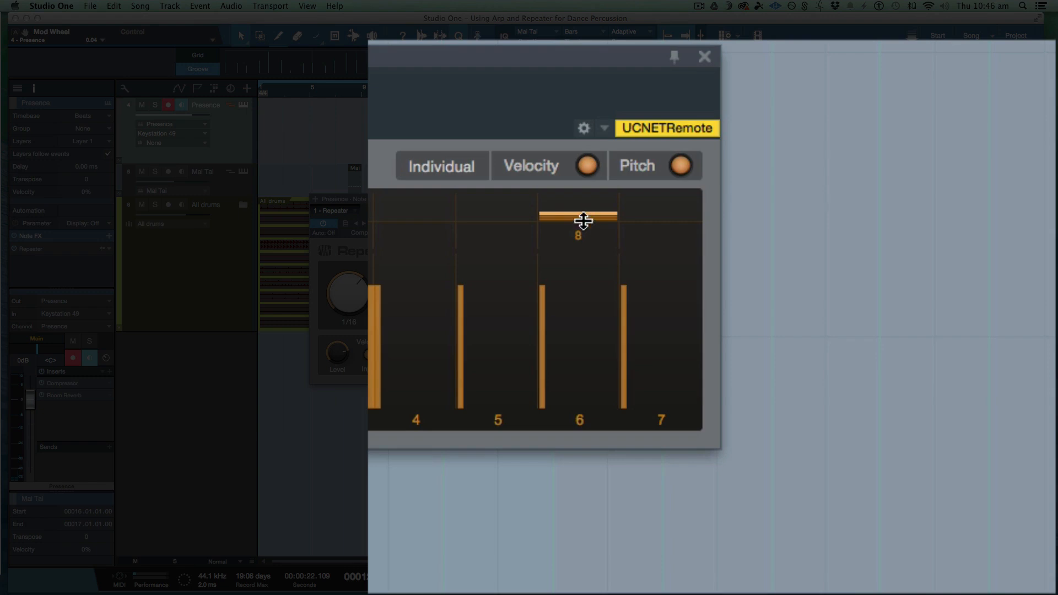
{"action": "left_click_drag", "start_coordinate": [543, 375], "coordinate": [574, 375]}
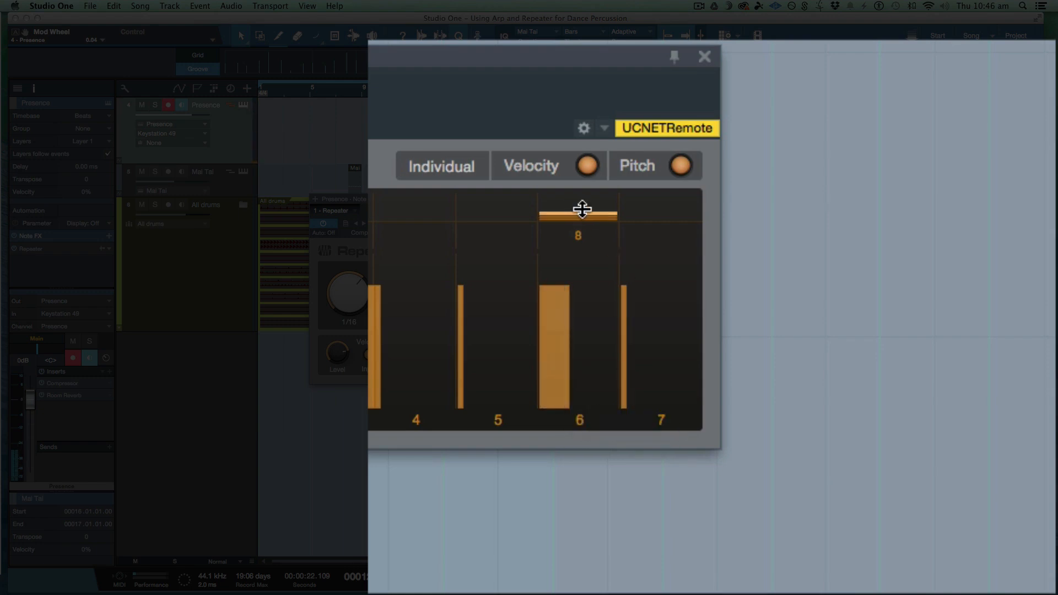
{"action": "left_click_drag", "start_coordinate": [582, 208], "coordinate": [587, 308]}
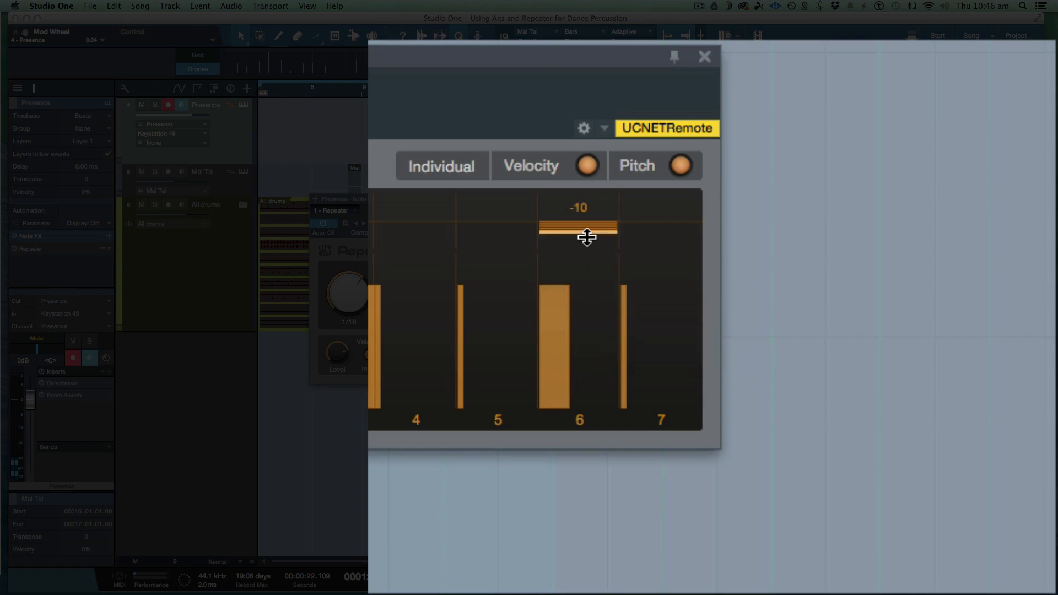
{"action": "left_click_drag", "start_coordinate": [585, 229], "coordinate": [587, 276]}
Transpose Repeater step 7 by 7 semitones with a longer gate and lower velocity, and step 5 by -9 semitones with a 67 % gate.
{"action": "left_click_drag", "start_coordinate": [661, 234], "coordinate": [675, 196]}
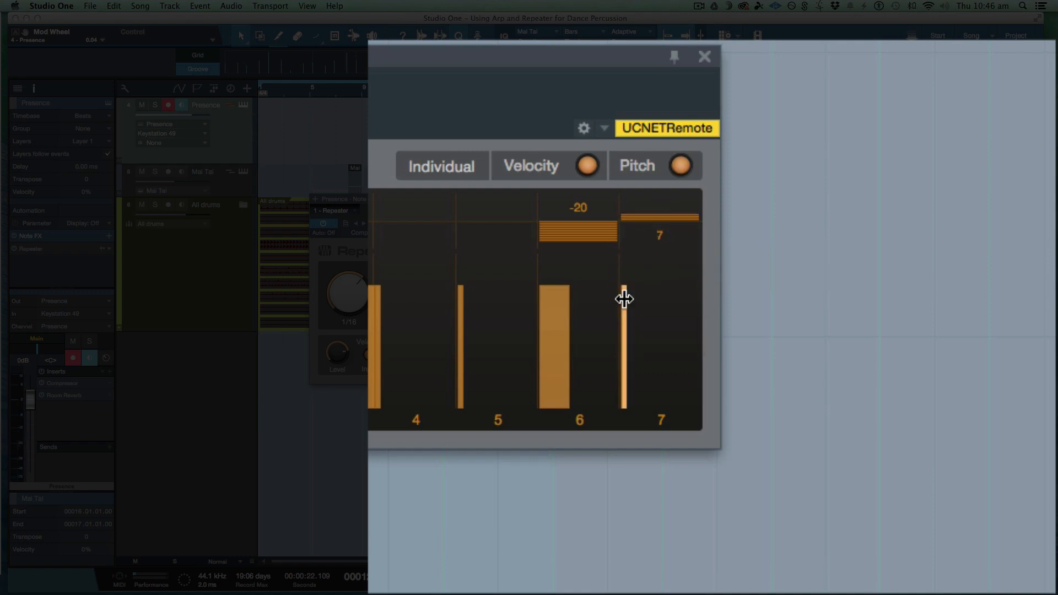
{"action": "left_click_drag", "start_coordinate": [623, 295], "coordinate": [632, 322]}
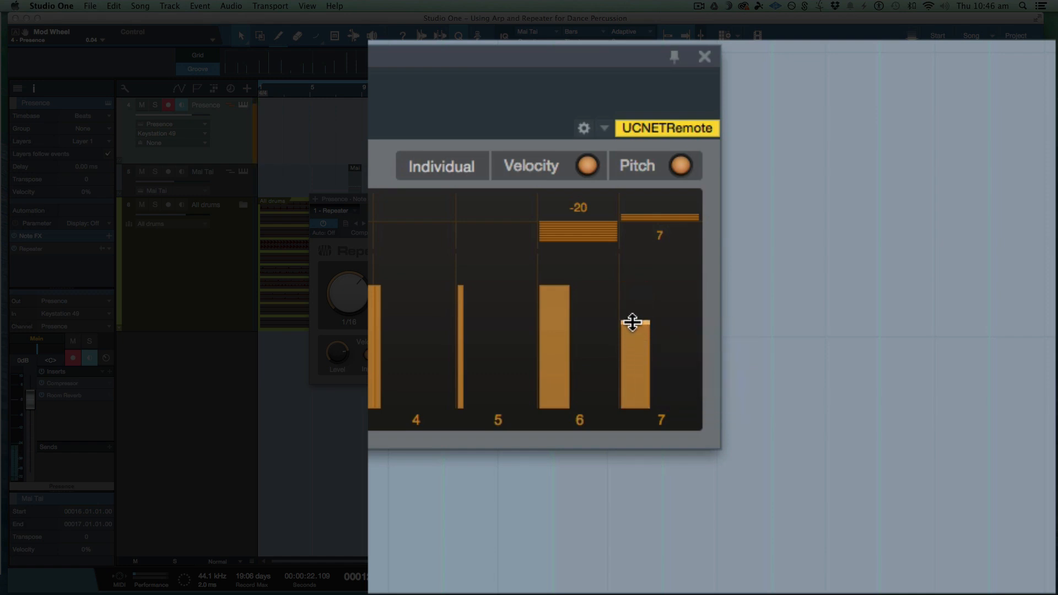
{"action": "left_click_drag", "start_coordinate": [487, 225], "coordinate": [487, 248]}
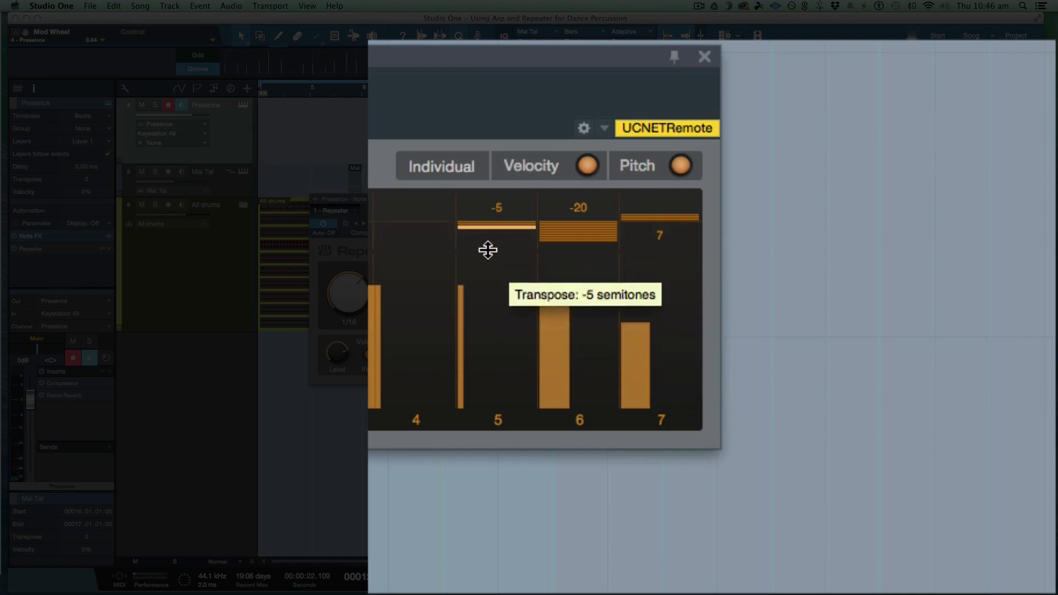
{"action": "left_click_drag", "start_coordinate": [464, 330], "coordinate": [515, 333]}
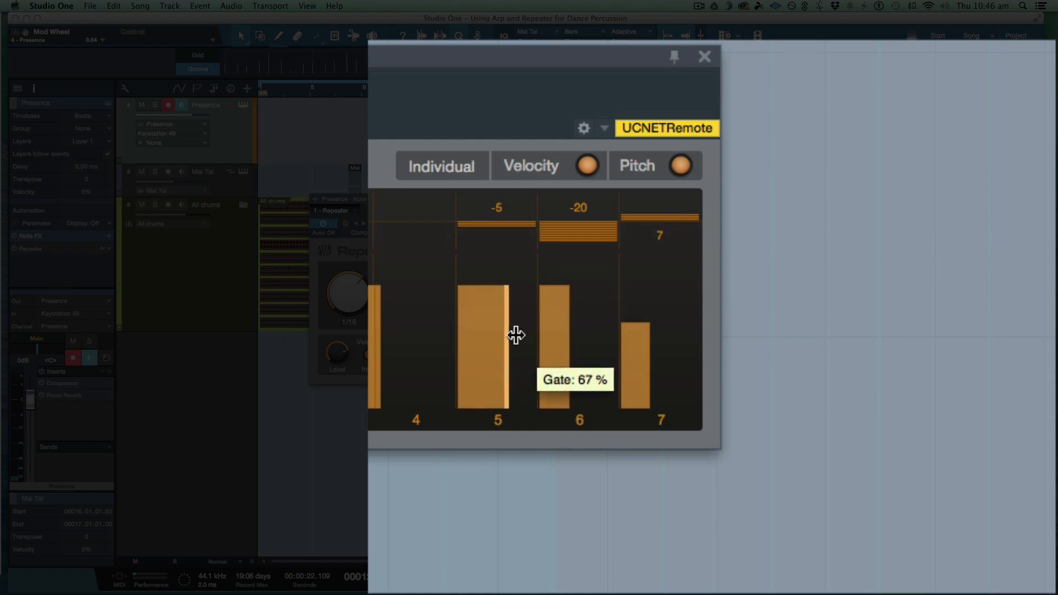
{"action": "left_click_drag", "start_coordinate": [489, 227], "coordinate": [495, 244]}
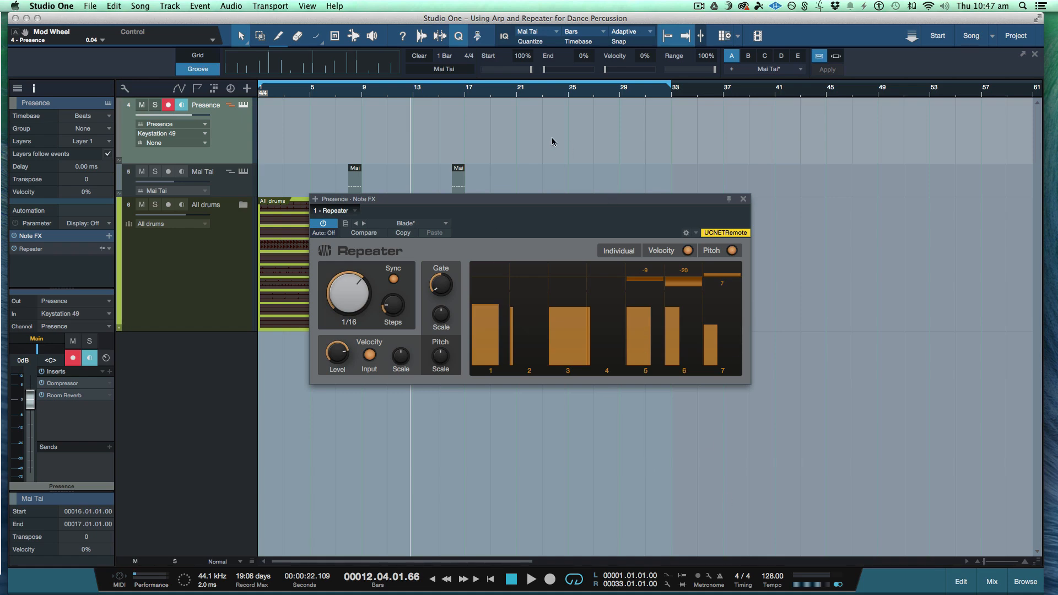
Play the arrangement with the Repeater pattern, stop it and check the Repeater's number of pattern steps.
{"action": "key", "text": "space"}
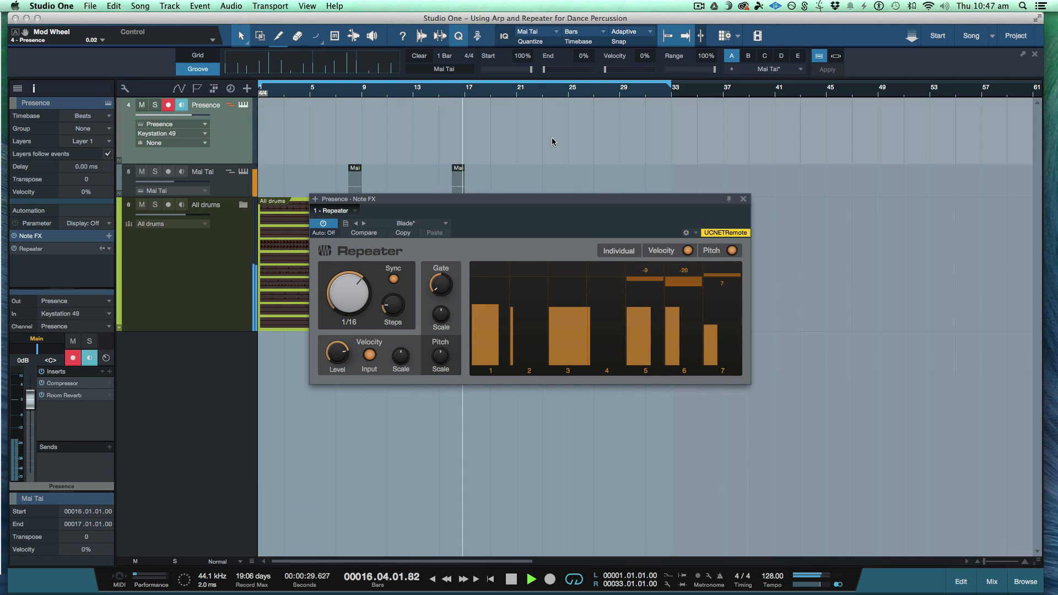
{"action": "key", "text": "space"}
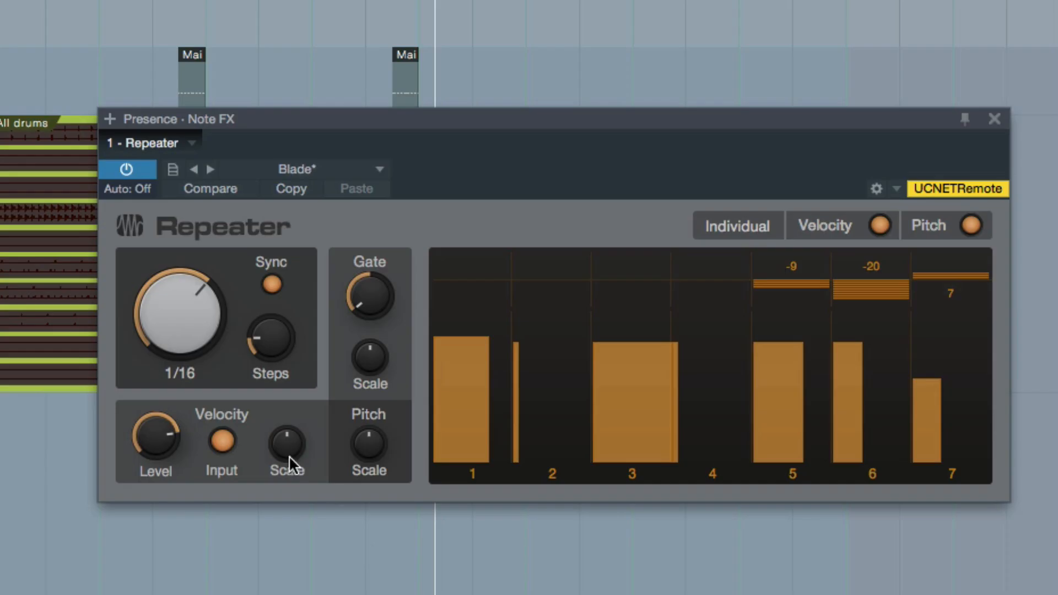
{"action": "mouse_move", "coordinate": [270, 359]}
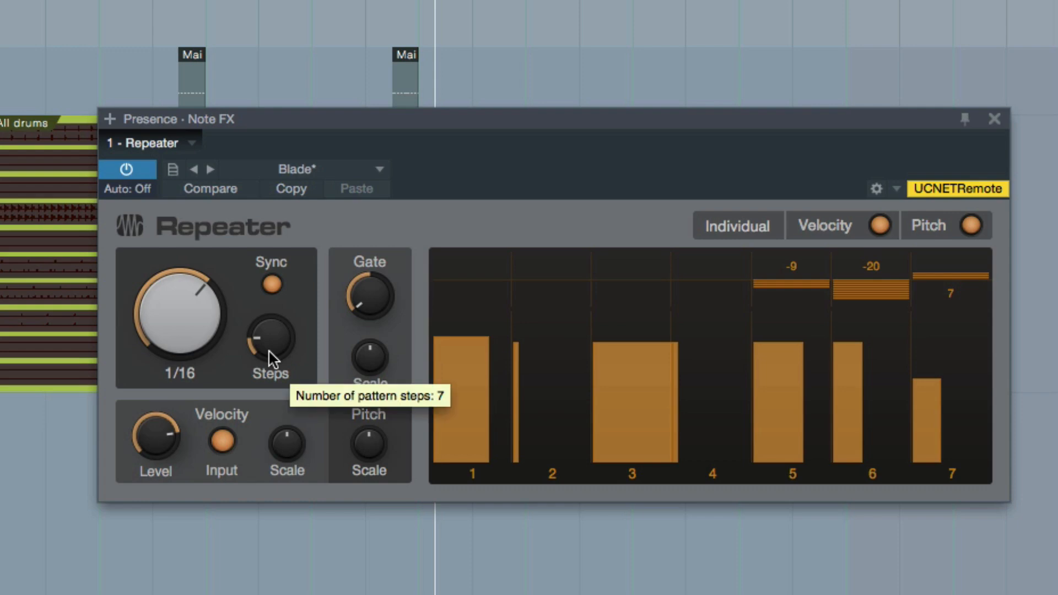
Transpose Repeater step 2 by -4 semitones with a longer gate and higher velocity, and step 3 by -16, keeping seven pattern steps.
{"action": "mouse_move", "coordinate": [270, 360]}
{"action": "left_mouse_down"}
{"action": "mouse_move", "coordinate": [270, 328]}
{"action": "mouse_move", "coordinate": [267, 377]}
{"action": "left_mouse_up"}
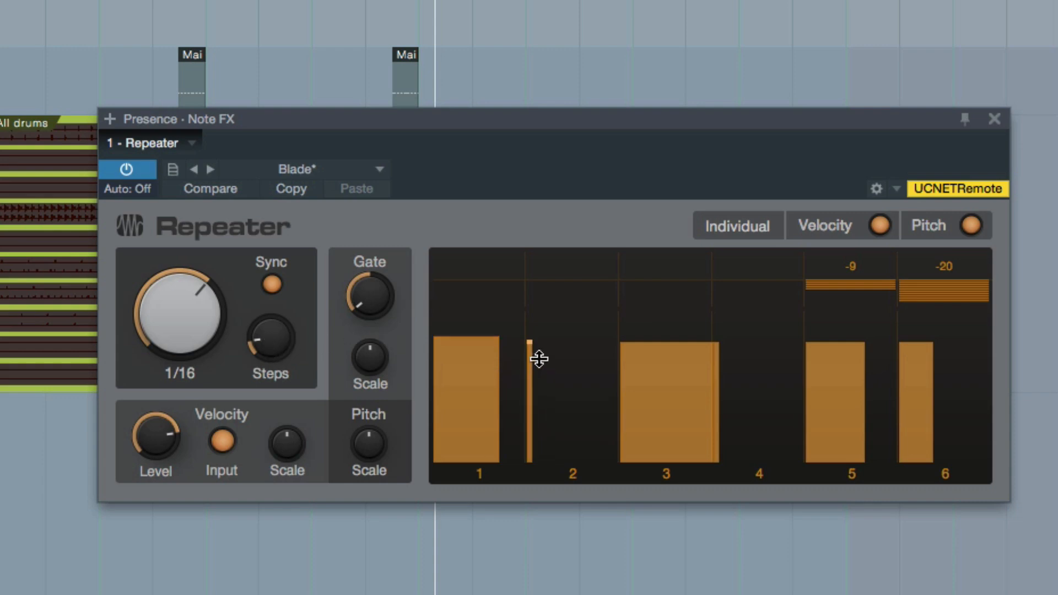
{"action": "left_click_drag", "start_coordinate": [541, 272], "coordinate": [588, 309]}
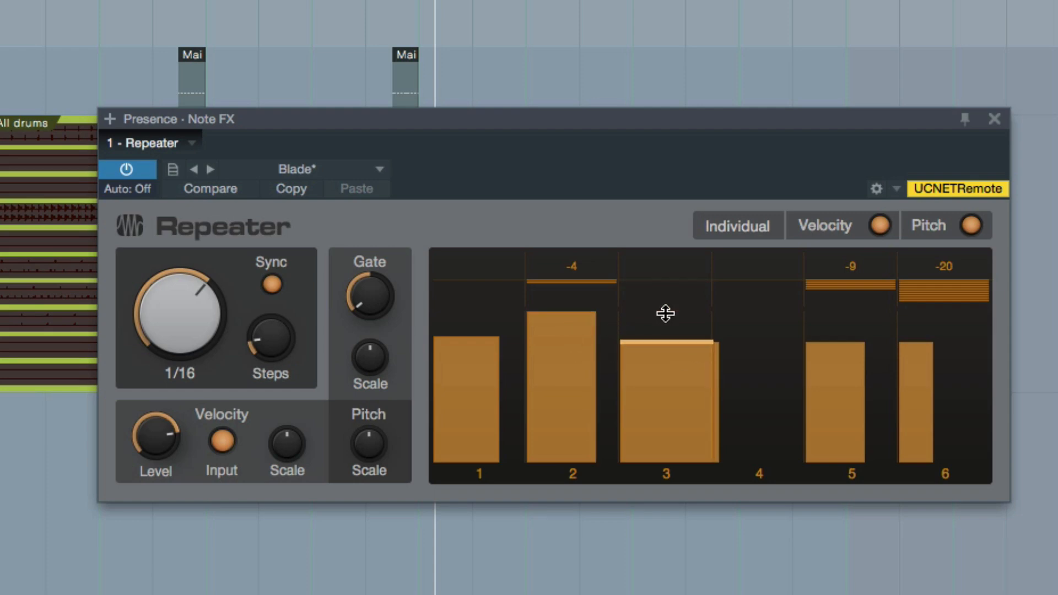
{"action": "mouse_move", "coordinate": [665, 313]}
{"action": "left_mouse_down"}
{"action": "mouse_move", "coordinate": [668, 298]}
{"action": "mouse_move", "coordinate": [671, 318]}
{"action": "left_mouse_up"}
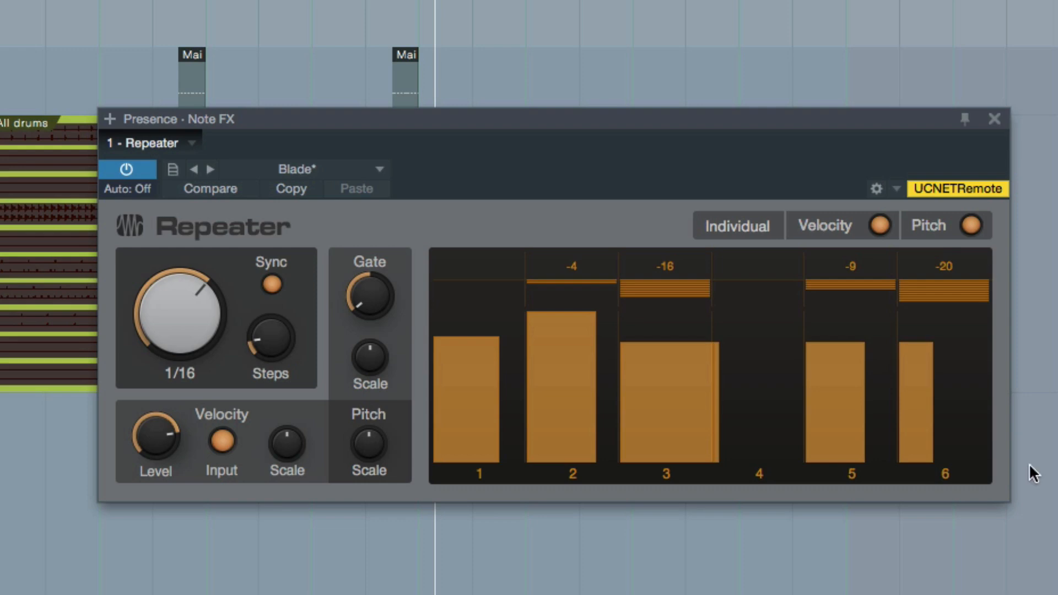
{"action": "left_click_drag", "start_coordinate": [270, 331], "coordinate": [270, 312]}
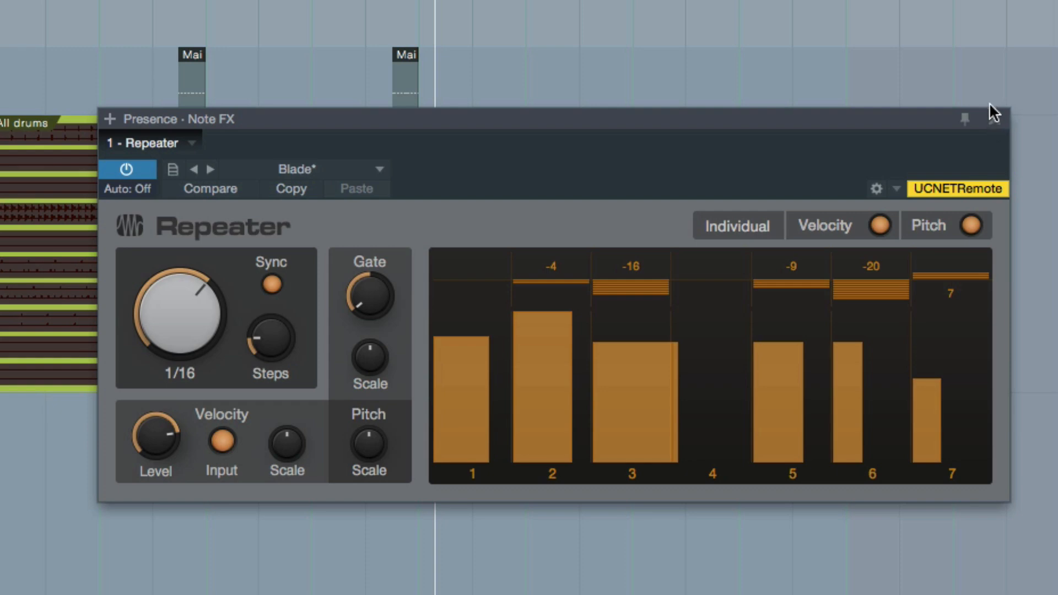
{"action": "left_click", "coordinate": [994, 118]}
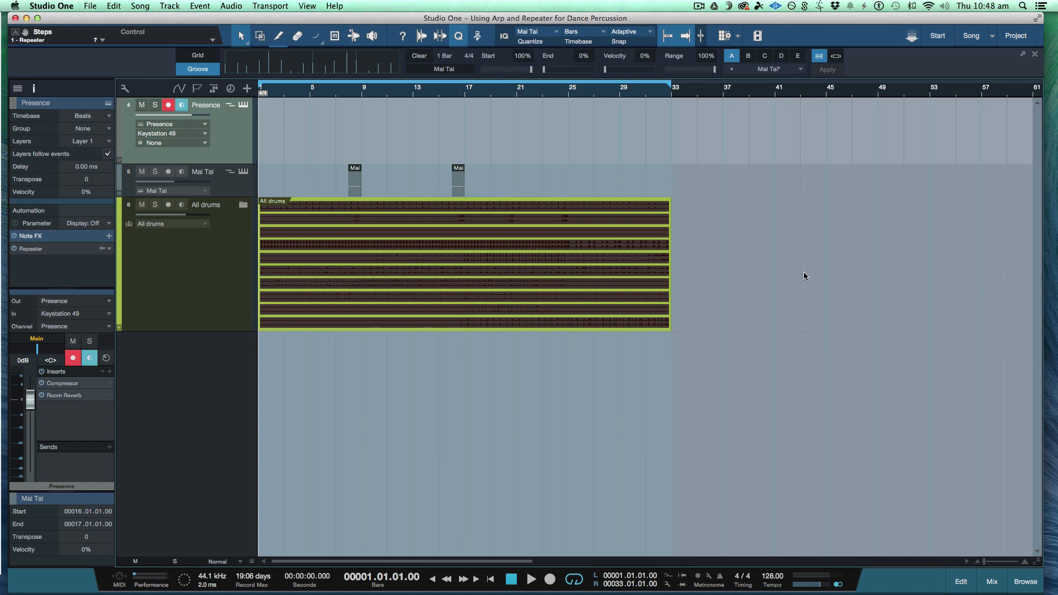
Record the Repeater trigger notes on the Presence track from bar 1 until near the end of bar 13.
{"action": "key", "text": "space"}
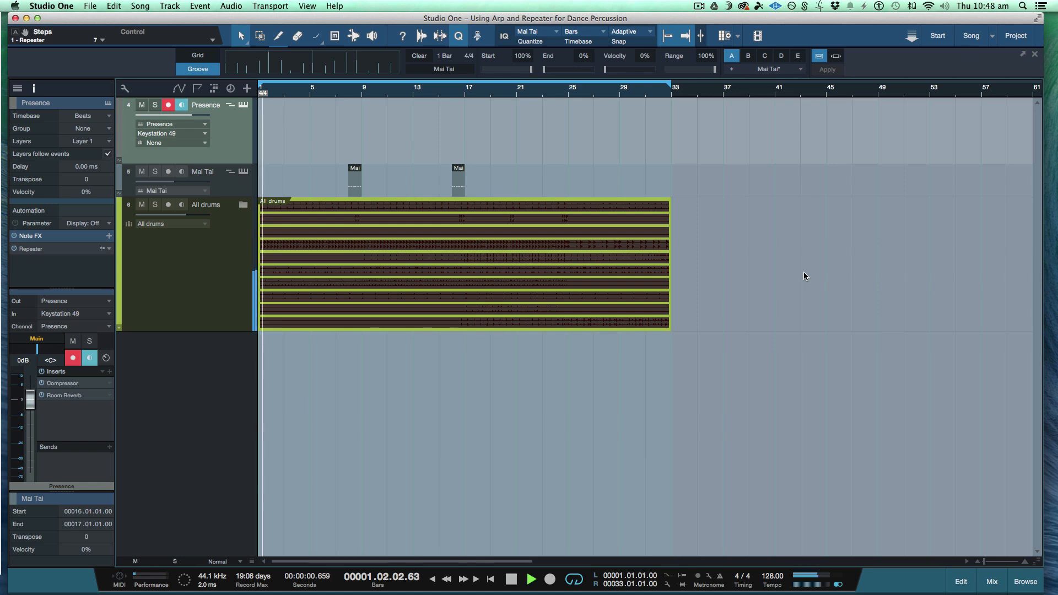
{"action": "left_click", "coordinate": [550, 579]}
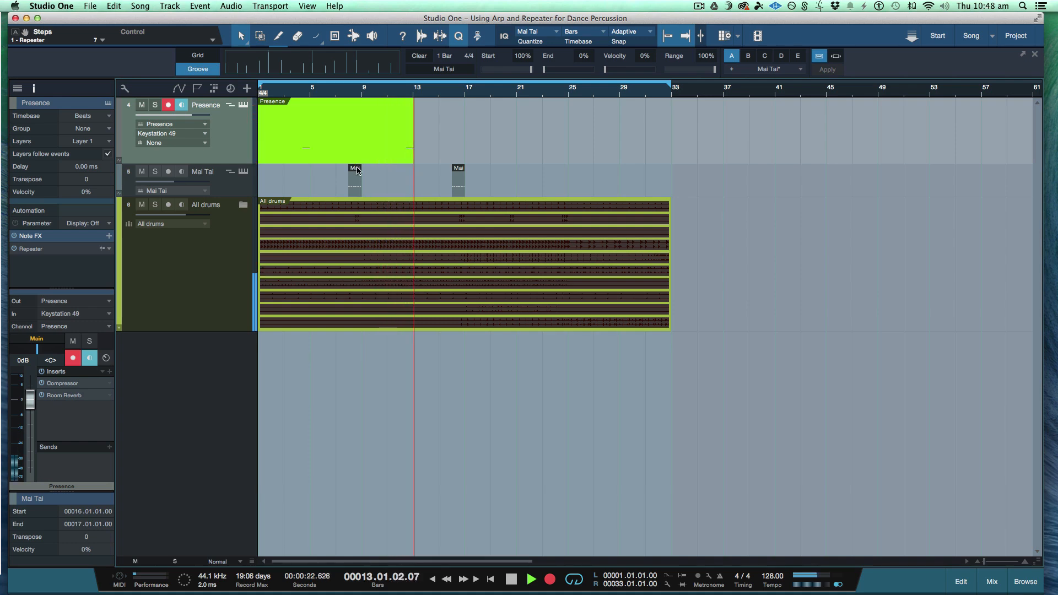
{"action": "key", "text": "space"}
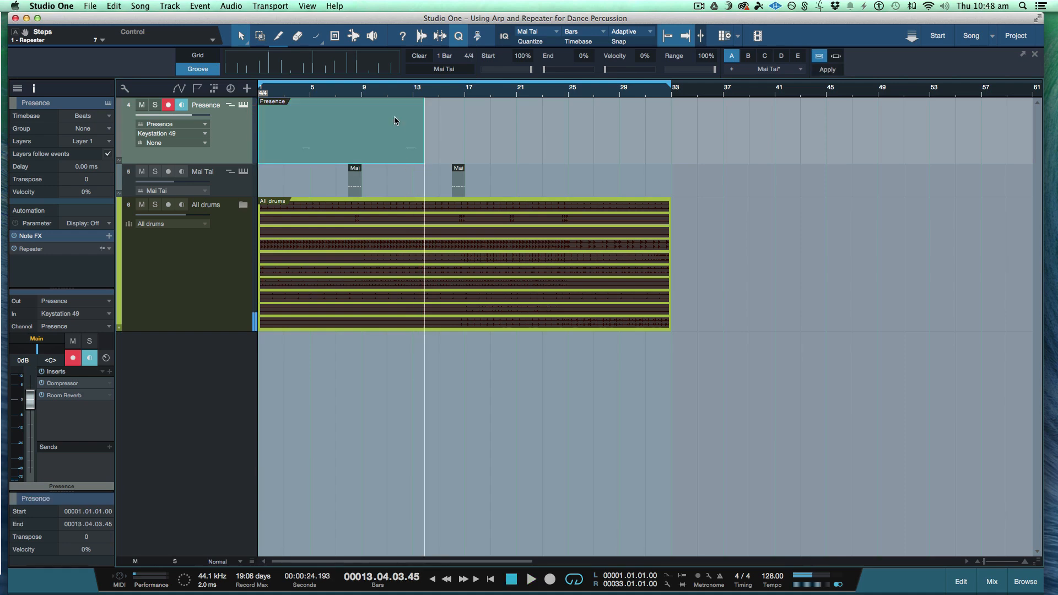
Quantize all recorded notes in the Presence part to the Mai Tai groove and return to the arrangement.
{"action": "double_click", "coordinate": [352, 141]}
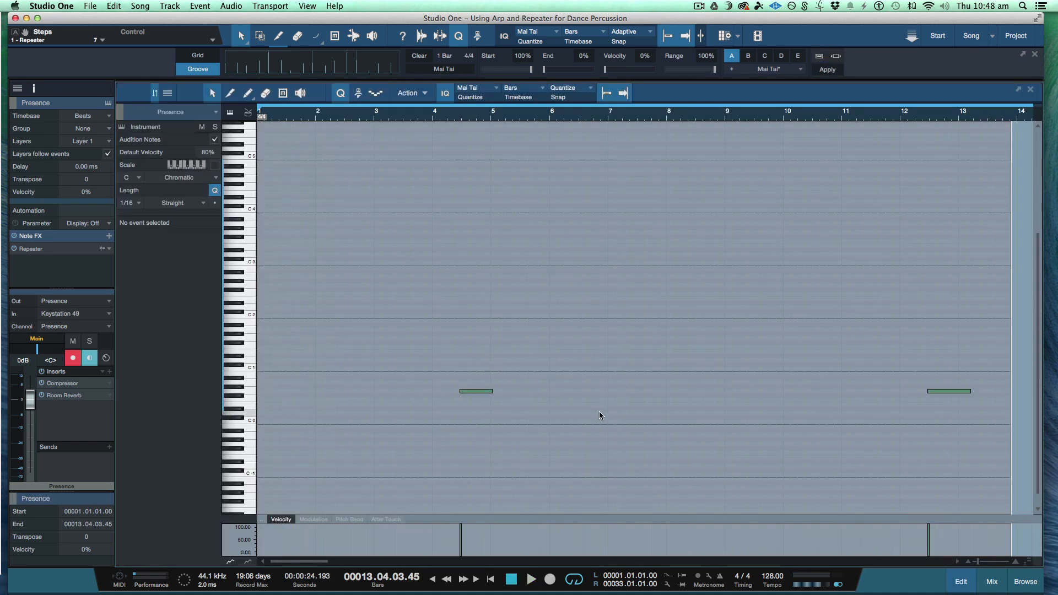
{"action": "key", "text": "super+a"}
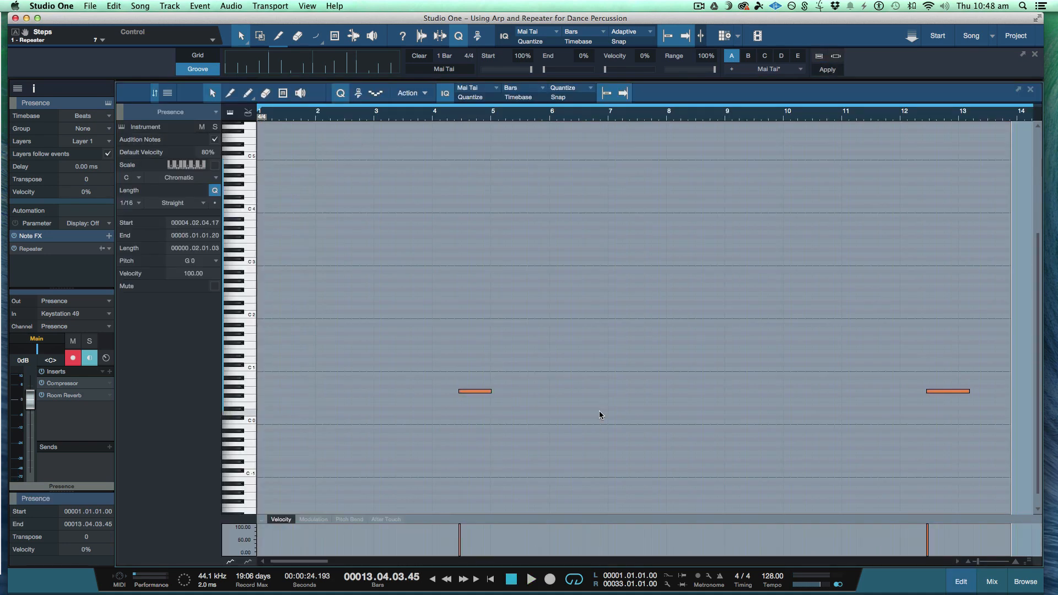
{"action": "key", "text": "F3"}
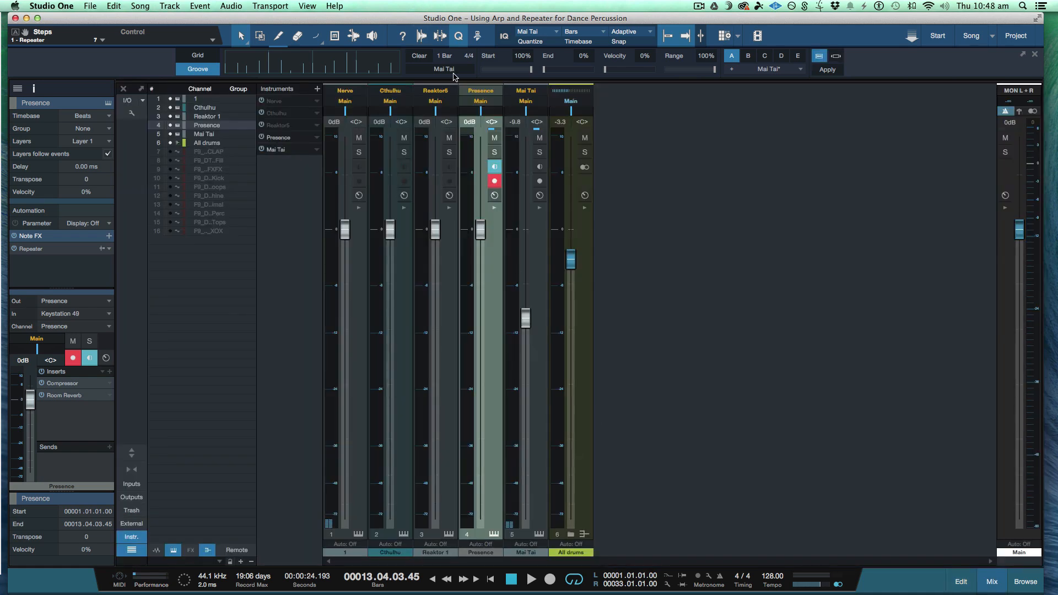
{"action": "key", "text": "F3"}
Play the arrangement from about bar 4 and raise the Presence track's volume to +1.2 dB.
{"action": "left_click", "coordinate": [292, 92]}
{"action": "key", "text": "space"}
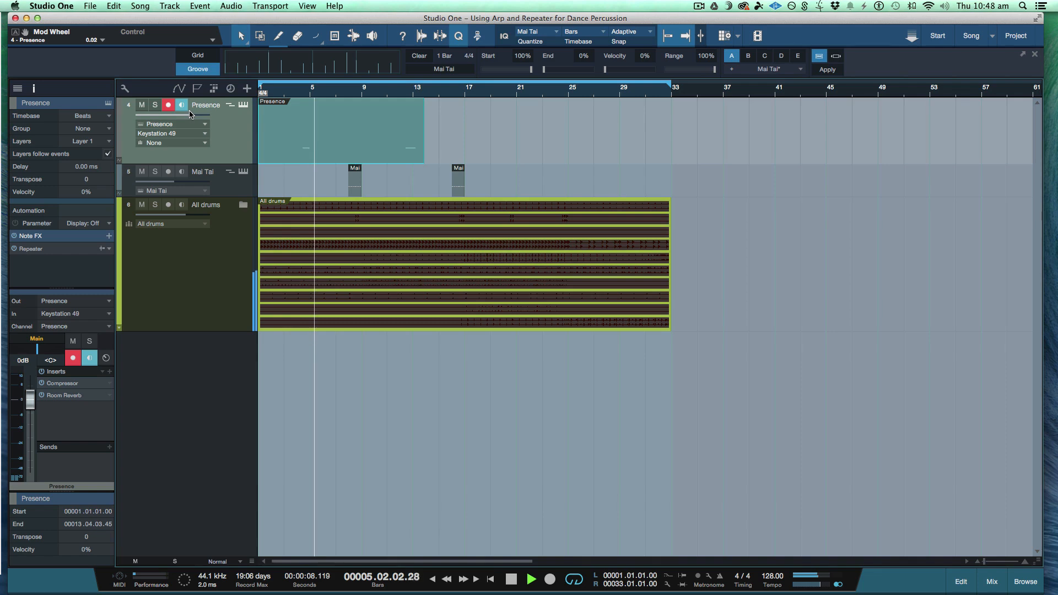
{"action": "left_click_drag", "start_coordinate": [192, 115], "coordinate": [194, 115]}
{"action": "key", "text": "space"}
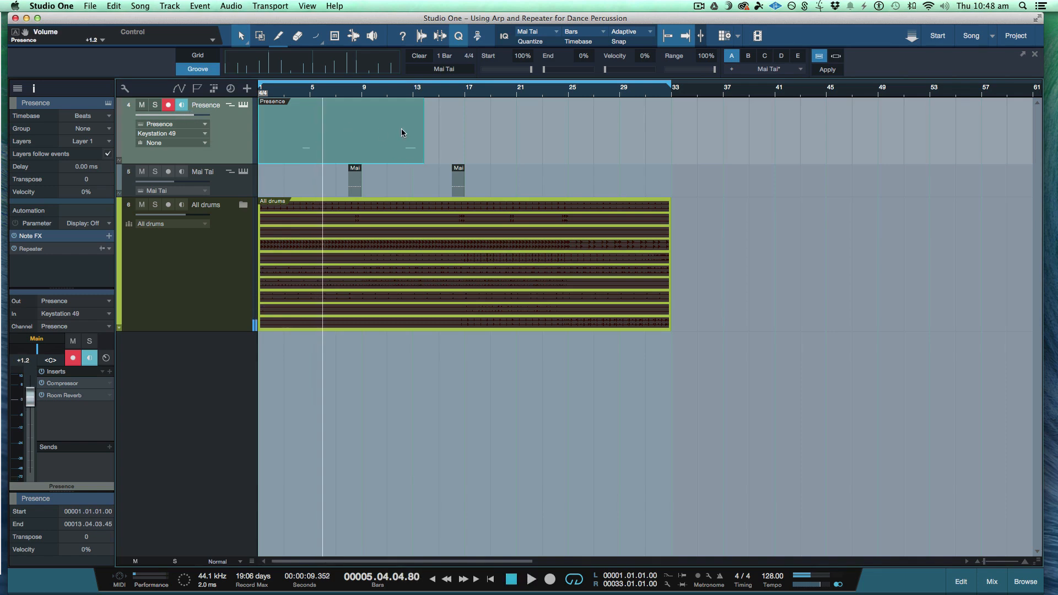
Extend the Presence part to bar 17 and render its instrument track so the Repeater pattern becomes editable notes.
{"action": "left_click_drag", "start_coordinate": [418, 150], "coordinate": [464, 151]}
{"action": "right_click", "coordinate": [353, 118]}
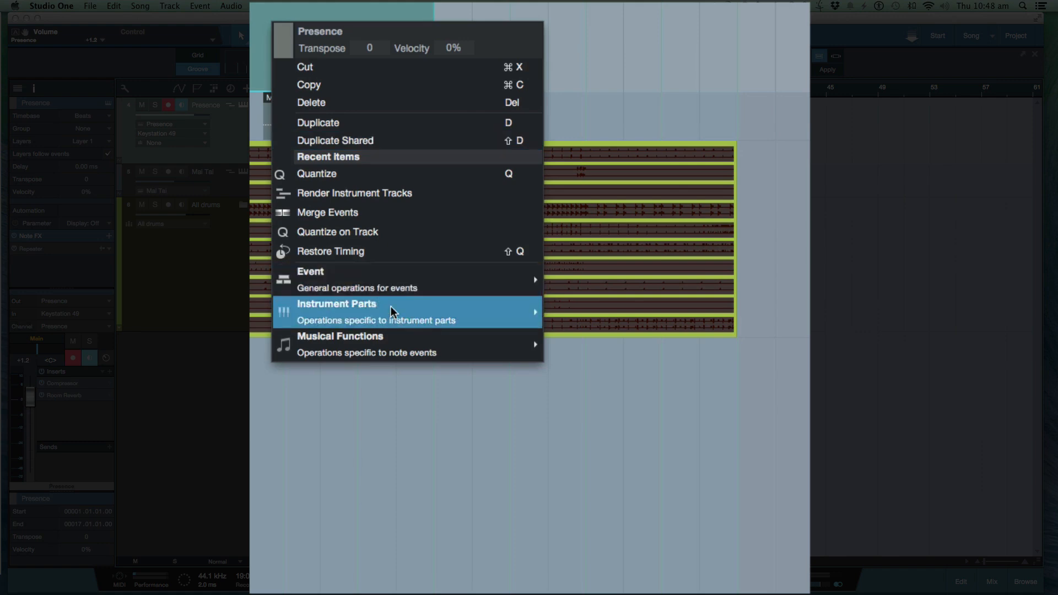
{"action": "mouse_move", "coordinate": [393, 313]}
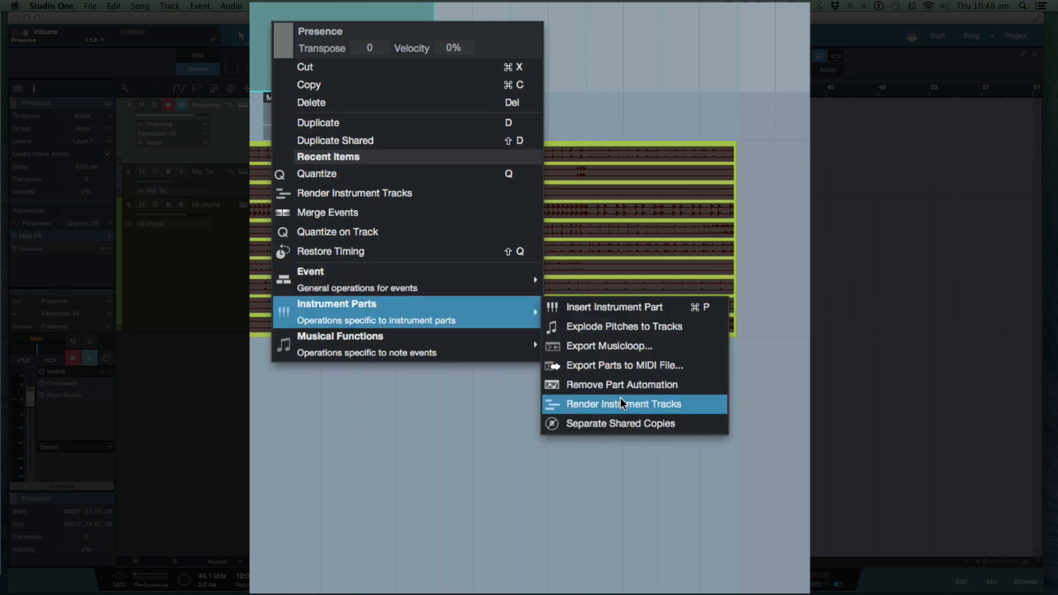
{"action": "left_click", "coordinate": [652, 405]}
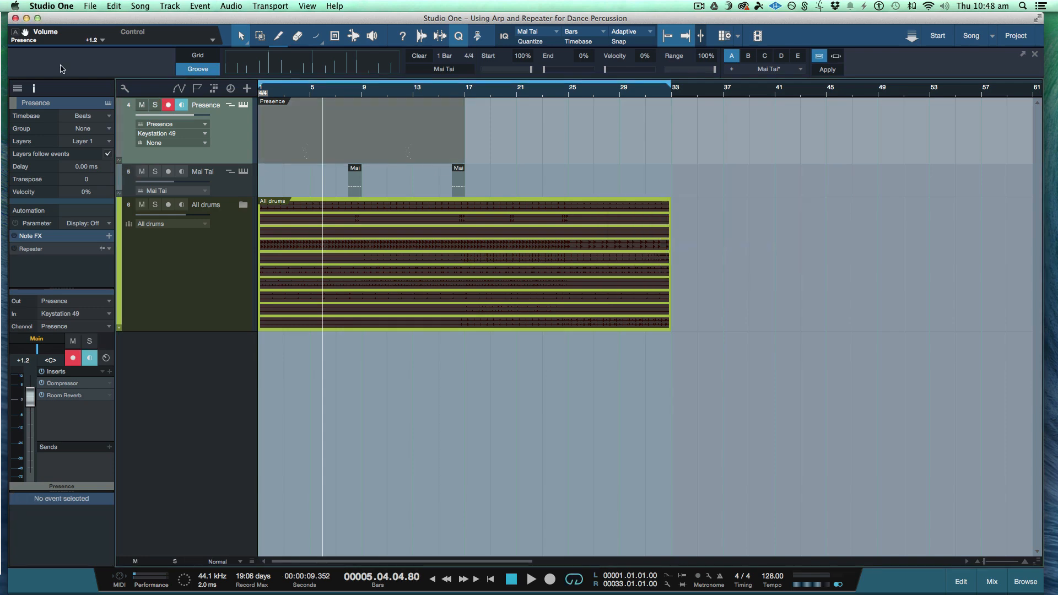
{"action": "left_click", "coordinate": [404, 137]}
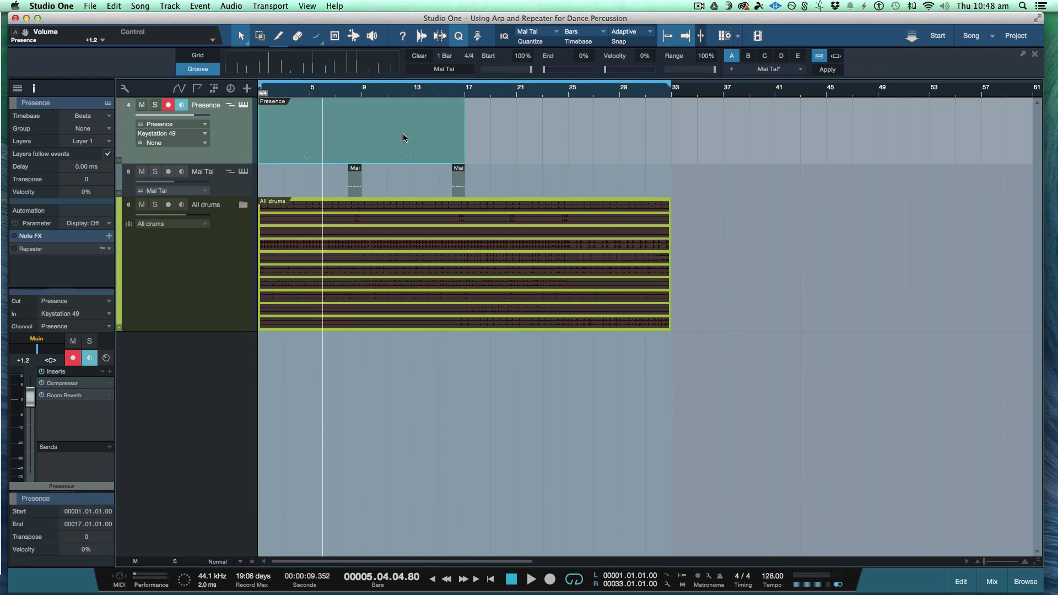
Open the rendered Presence part for note editing and compare the drum view with the piano view.
{"action": "double_click", "coordinate": [377, 145]}
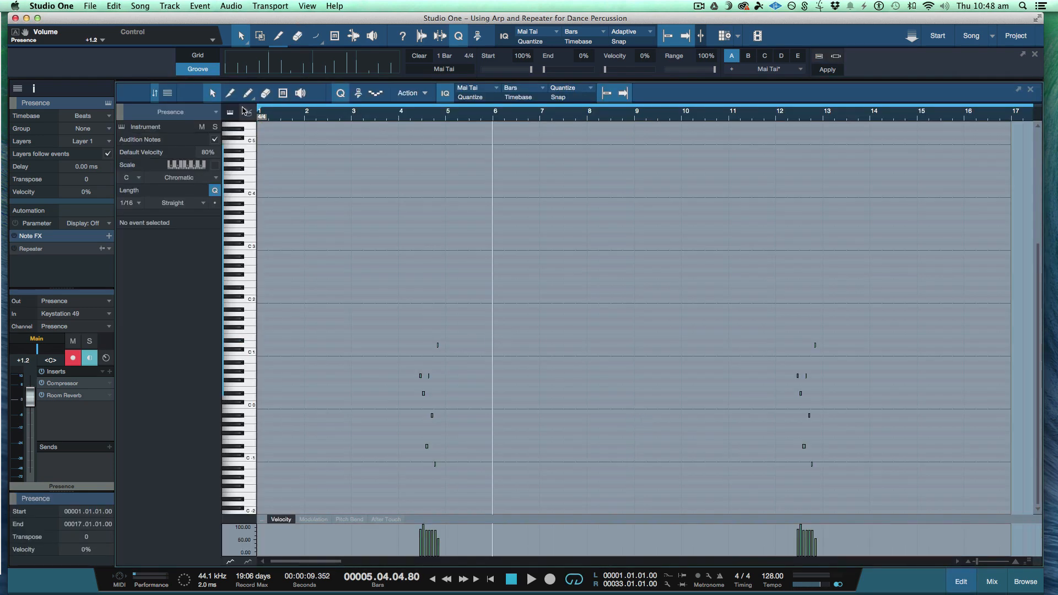
{"action": "left_click", "coordinate": [244, 111]}
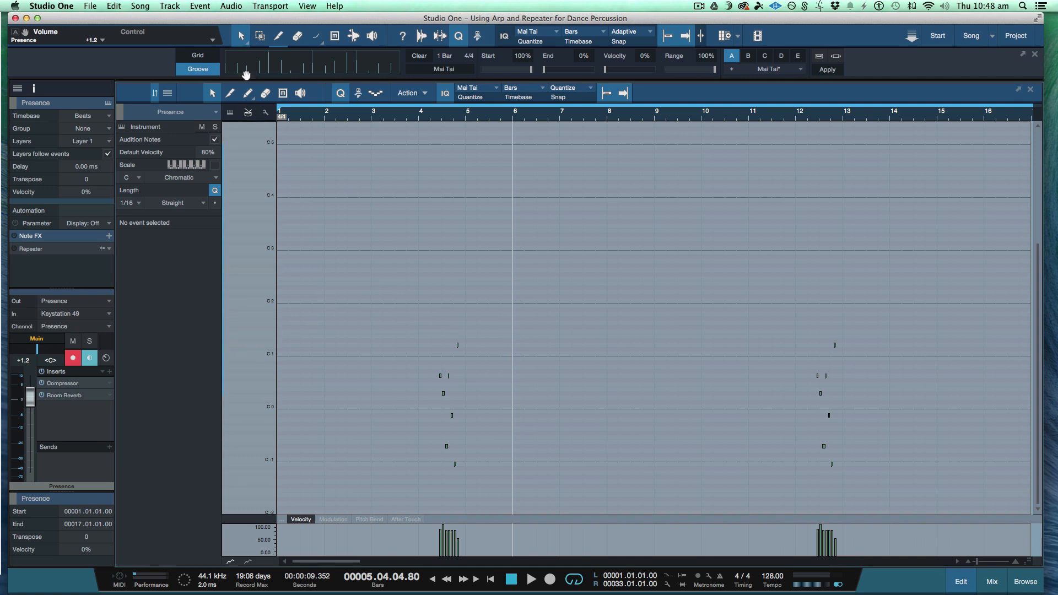
{"action": "left_click", "coordinate": [248, 112]}
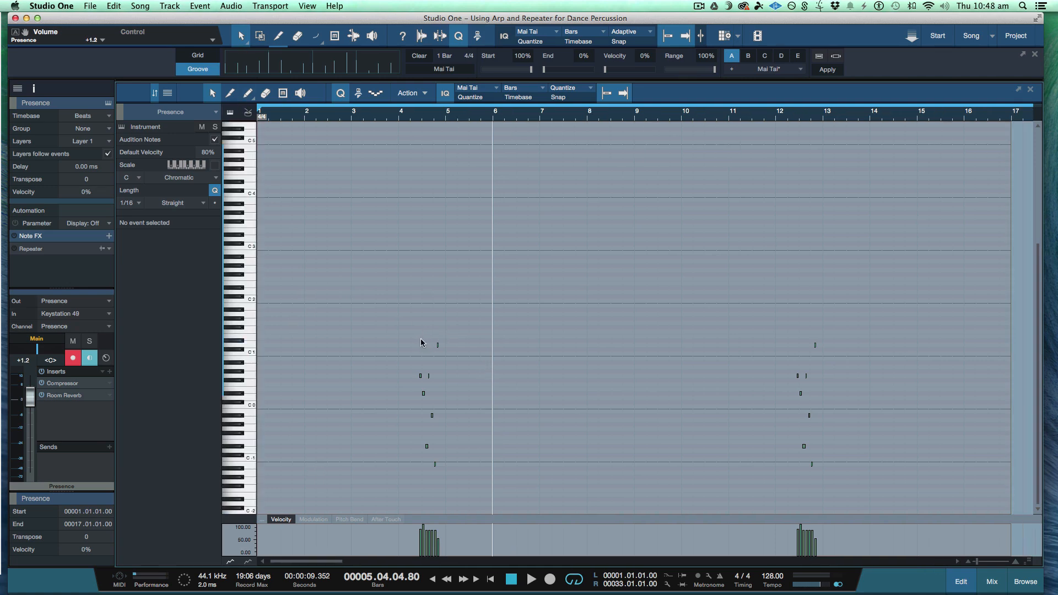
Try other pitches for the last note of the first rendered group and settle on E 1.
{"action": "key", "text": "e"}
{"action": "key", "text": "e"}
{"action": "scroll", "coordinate": [422, 340], "scroll_direction": "left", "scroll_amount": 3}
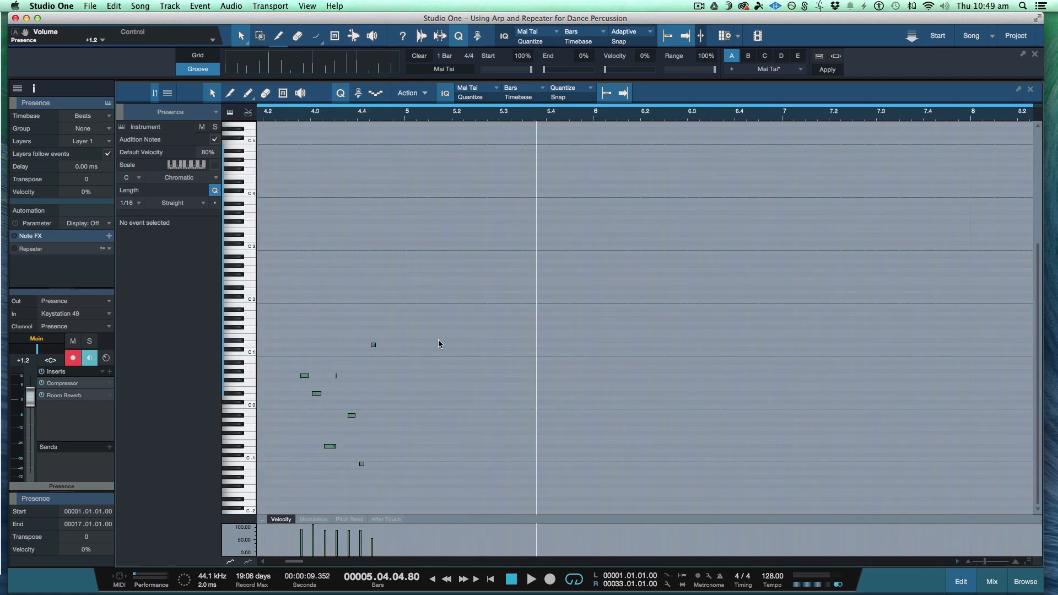
{"action": "scroll", "coordinate": [438, 340], "scroll_direction": "left", "scroll_amount": 2}
{"action": "left_click_drag", "start_coordinate": [448, 352], "coordinate": [441, 353]}
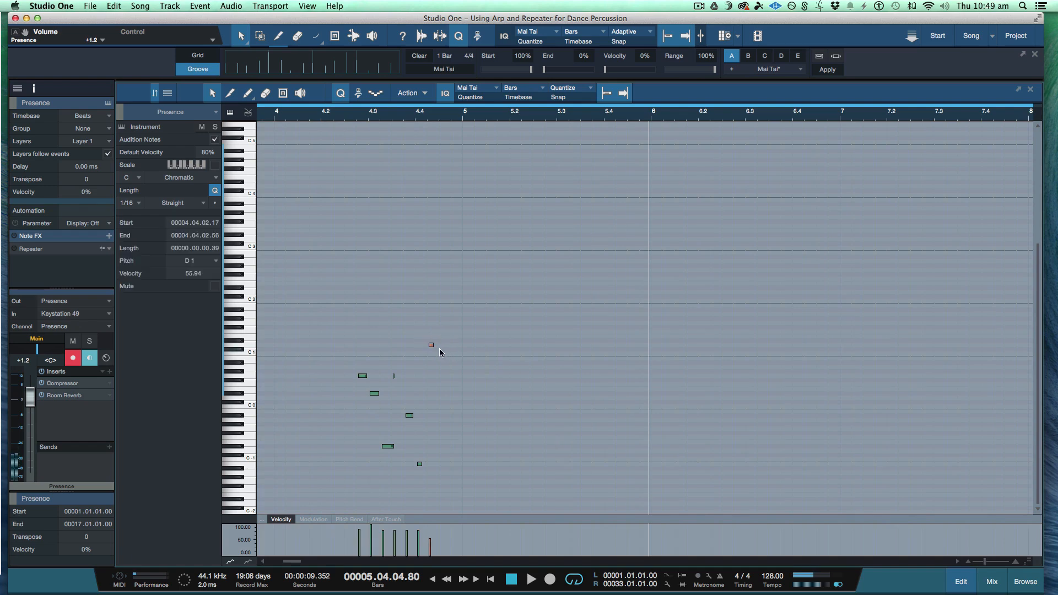
{"action": "key", "text": "Down"}
{"action": "key", "text": "Down"}
{"action": "key", "text": "Down"}
{"action": "key", "text": "Down"}
{"action": "key", "text": "Down"}
{"action": "key", "text": "Up"}
{"action": "key", "text": "Up"}
{"action": "key", "text": "Up"}
{"action": "key", "text": "Up"}
{"action": "key", "text": "Up"}
{"action": "key", "text": "Up"}
{"action": "key", "text": "Up"}
{"action": "key", "text": "Up"}
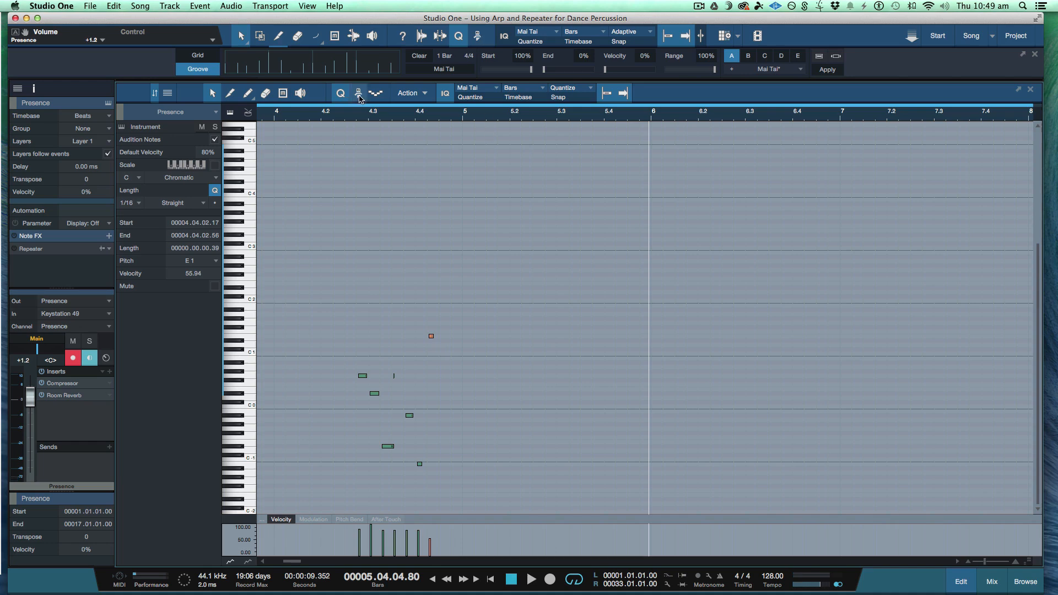
Audition the first note group, set the E 1 note's velocity to 100 and audition it again.
{"action": "left_click", "coordinate": [322, 116]}
{"action": "key", "text": "space"}
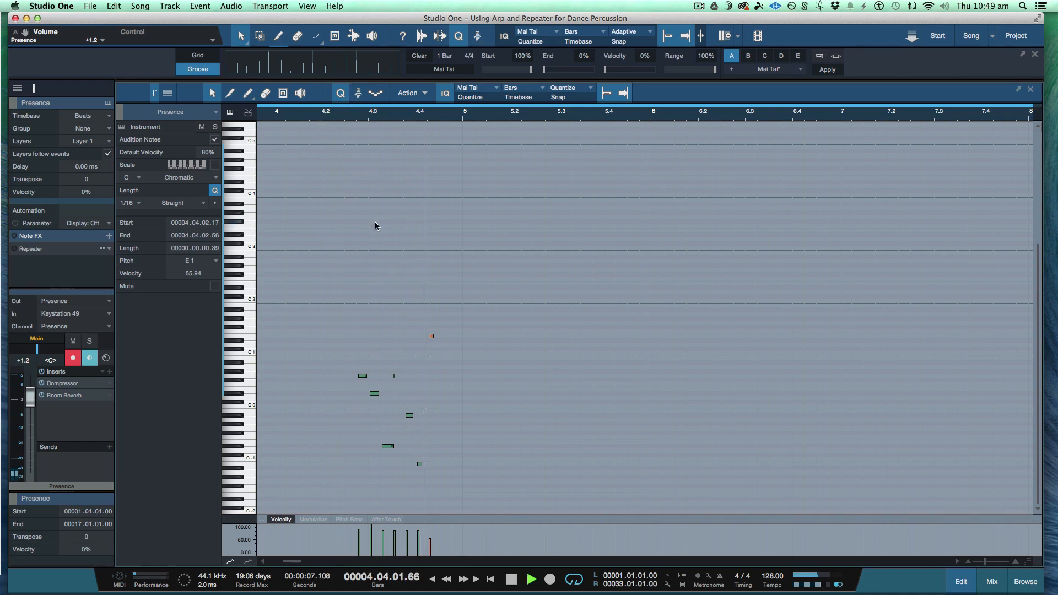
{"action": "key", "text": "space"}
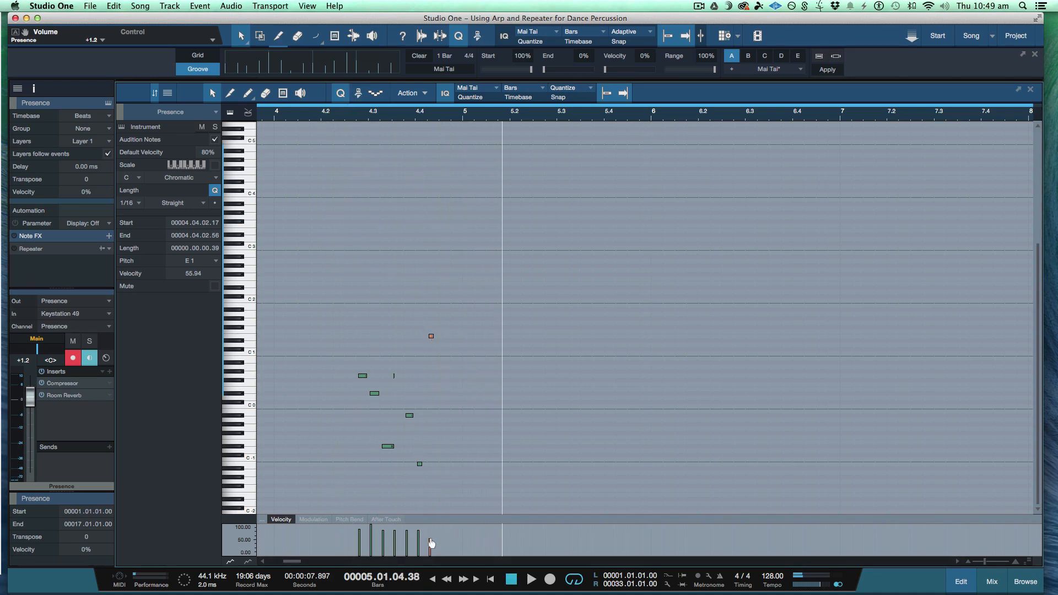
{"action": "left_click_drag", "start_coordinate": [430, 544], "coordinate": [430, 526]}
{"action": "left_click", "coordinate": [301, 116]}
{"action": "key", "text": "space"}
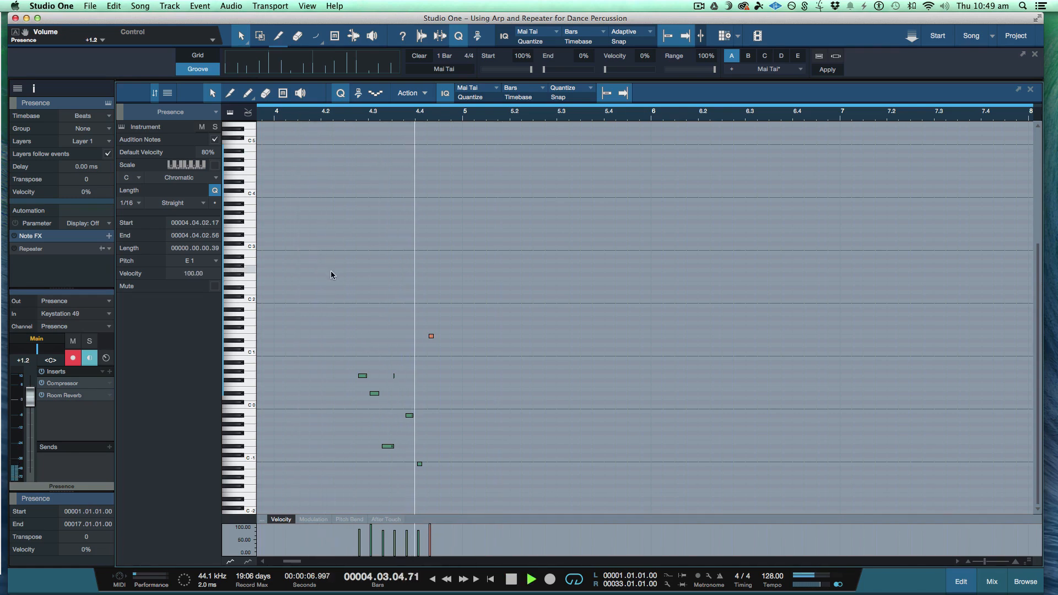
{"action": "key", "text": "space"}
Return to the arrangement, split the Presence part at bar 9 and keep only the first eight bars.
{"action": "scroll", "coordinate": [471, 408], "scroll_direction": "left", "scroll_amount": 6}
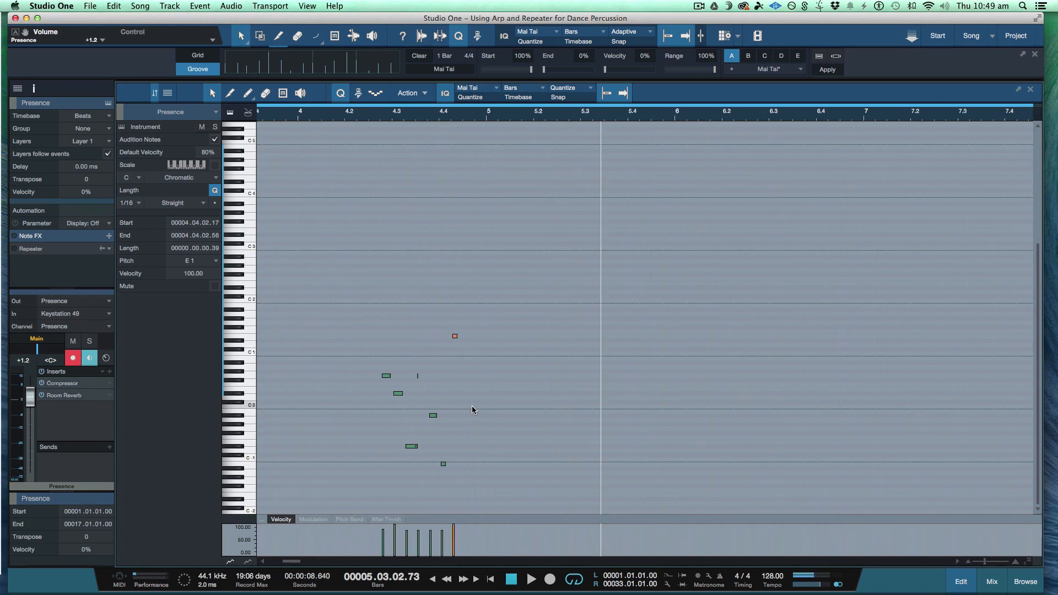
{"action": "scroll", "coordinate": [472, 410], "scroll_direction": "left", "scroll_amount": 4}
{"action": "key", "text": "F3"}
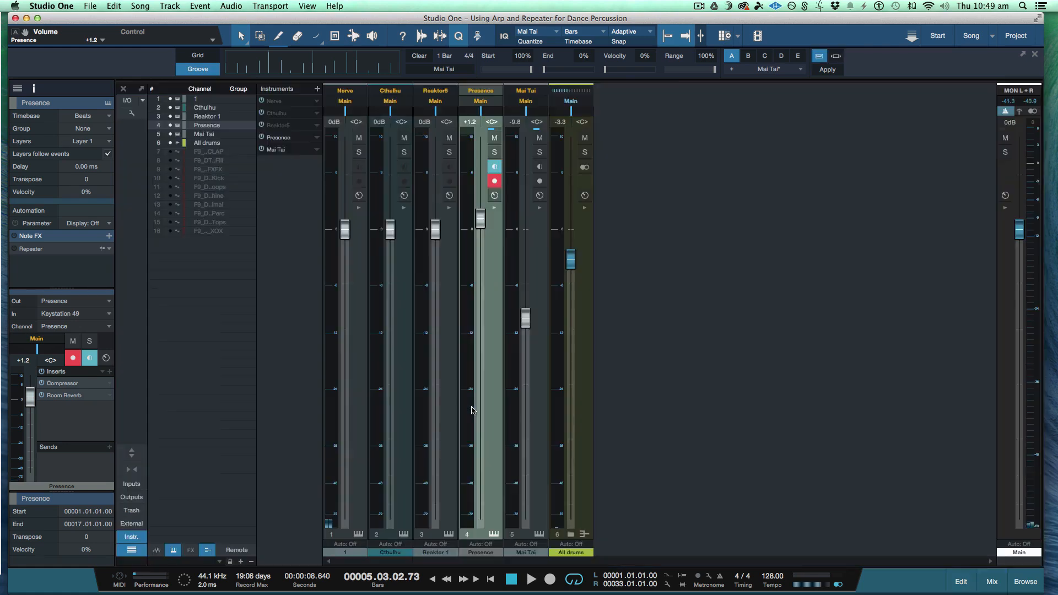
{"action": "key", "text": "F3"}
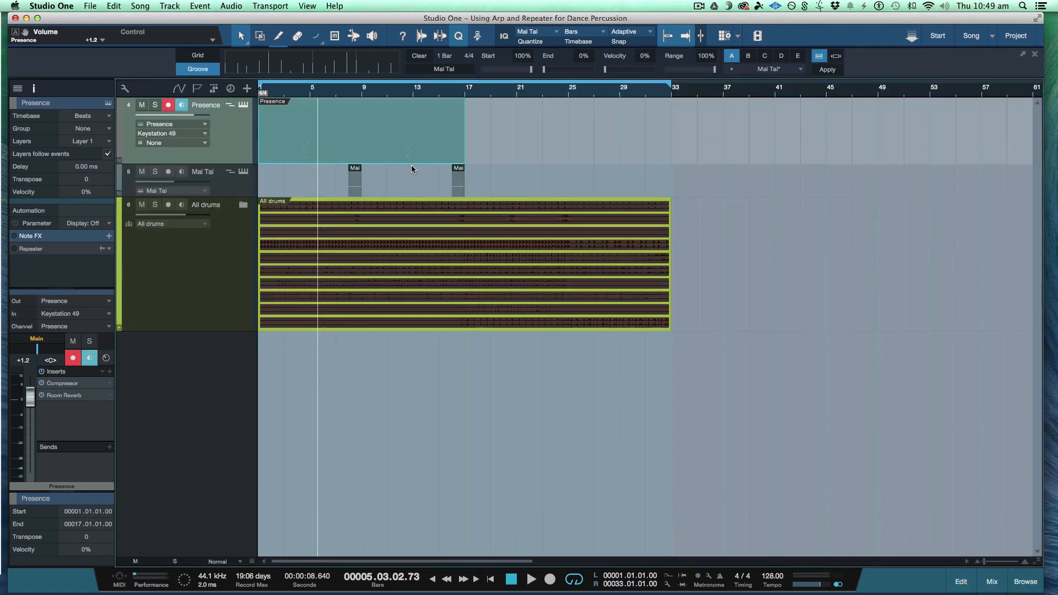
{"action": "left_click", "coordinate": [362, 135], "text": "super"}
{"action": "left_click", "coordinate": [320, 127]}
{"action": "left_click", "coordinate": [366, 139]}
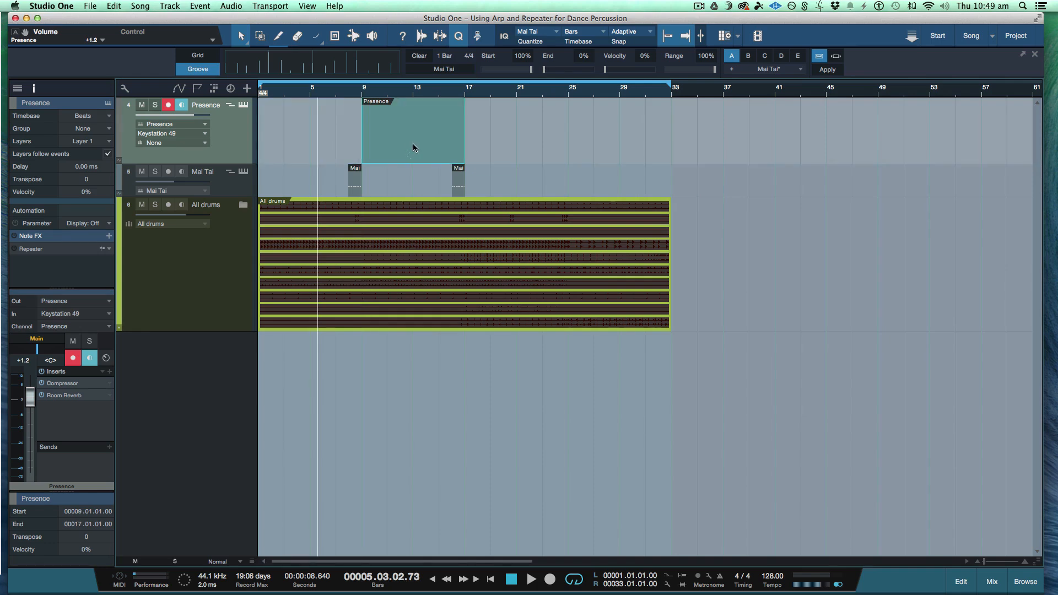
{"action": "left_click_drag", "start_coordinate": [299, 141], "coordinate": [301, 141]}
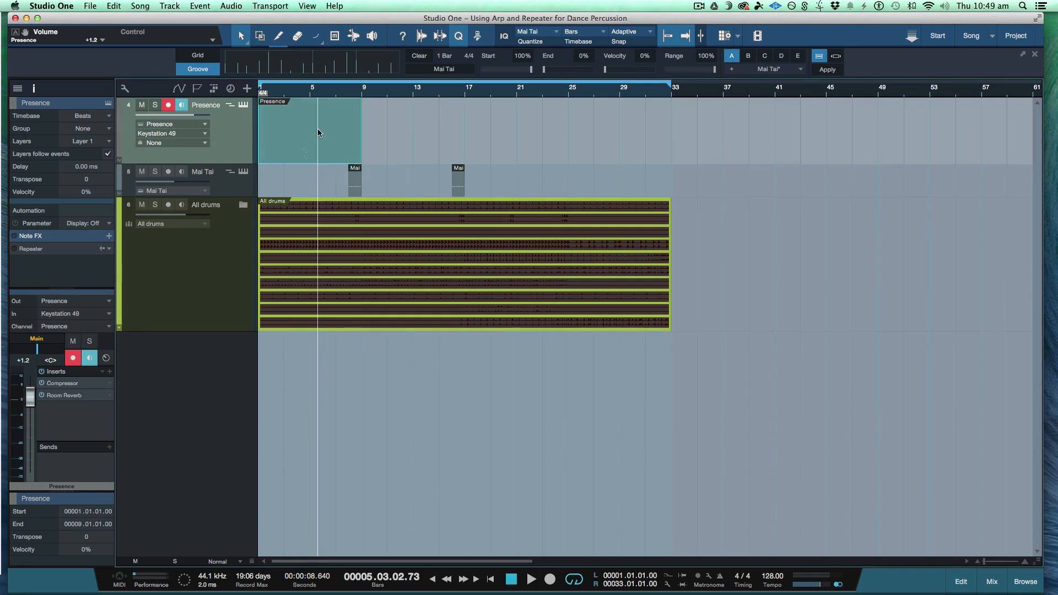
Duplicate the eight-bar Presence part three times to fill the arrangement up to bar 33.
{"action": "key", "text": "d"}
{"action": "key", "text": "d"}
{"action": "key", "text": "d"}
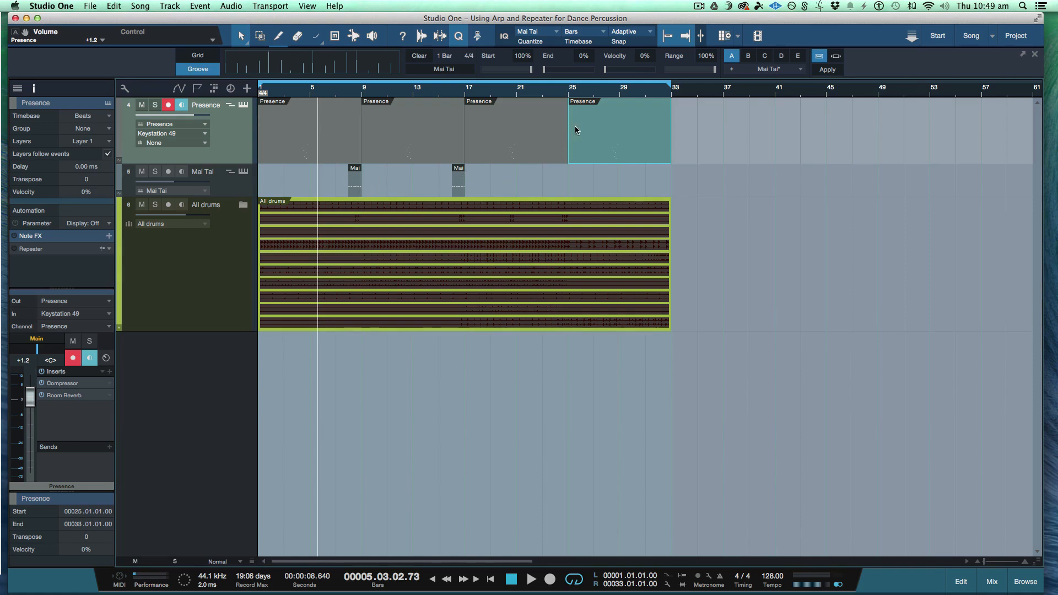
Play the arrangement up to bar 17 and replay it from about bar 11 to hear the Presence parts.
{"action": "key", "text": "space"}
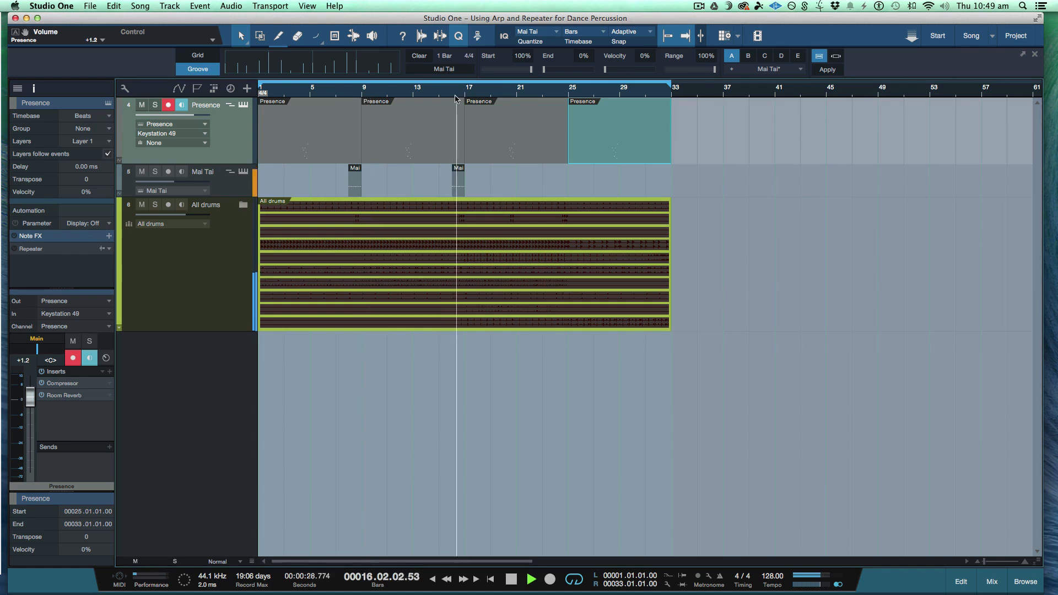
{"action": "key", "text": "space"}
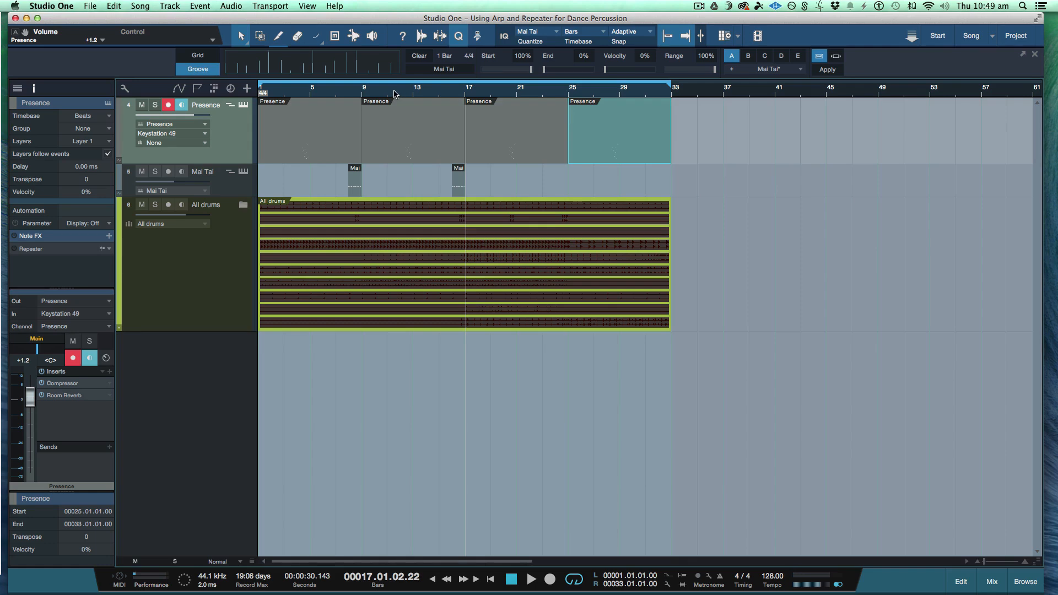
{"action": "left_click", "coordinate": [394, 93]}
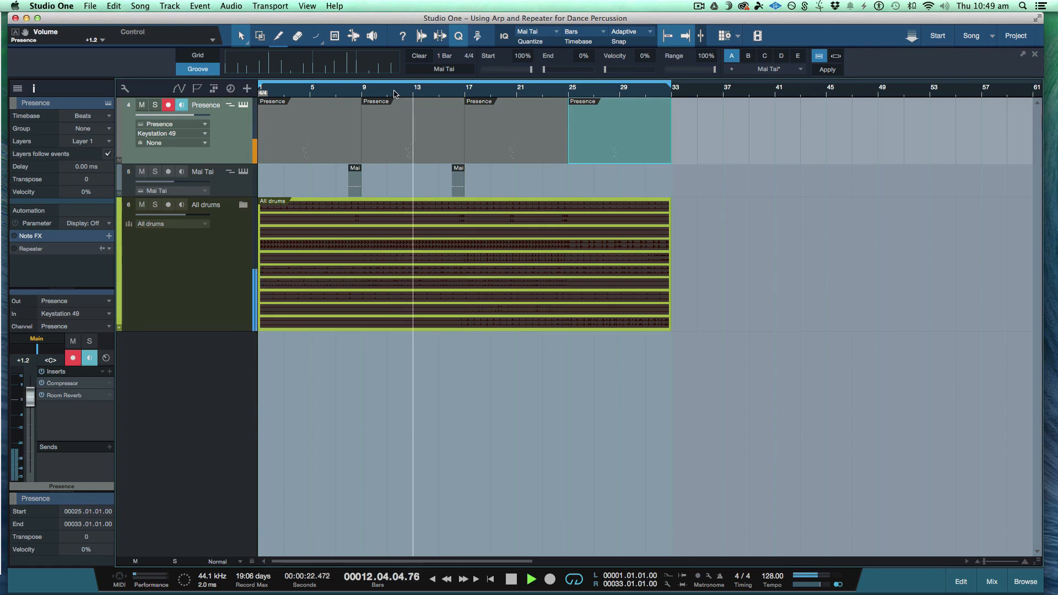
Stop playback and audition the last Presence part from about bar 28.
{"action": "key", "text": "space"}
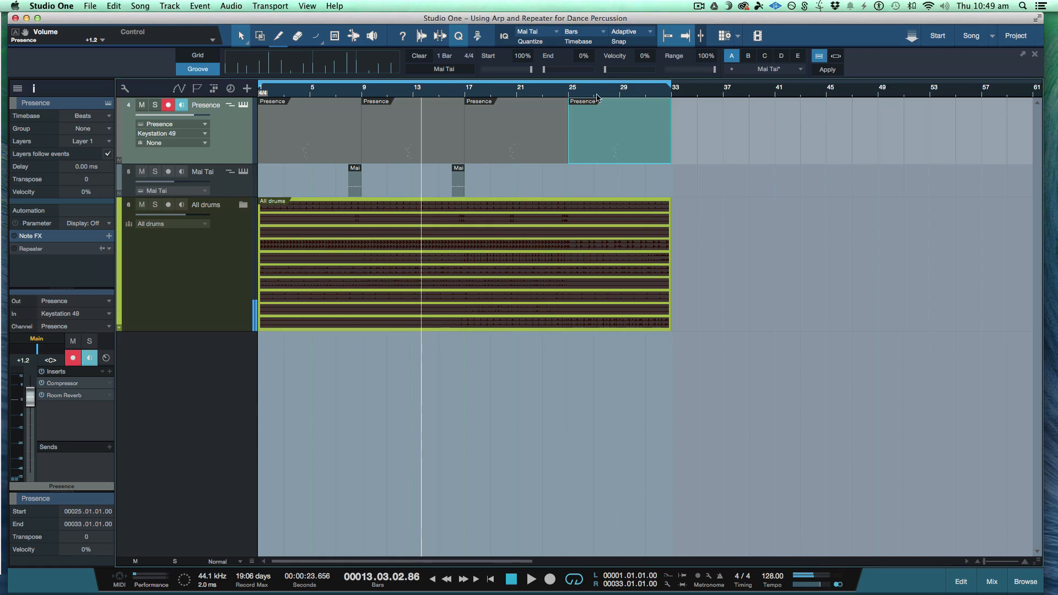
{"action": "left_click", "coordinate": [632, 94]}
{"action": "key", "text": "space"}
{"action": "key", "text": "space"}
{"action": "left_click", "coordinate": [609, 94]}
{"action": "key", "text": "space"}
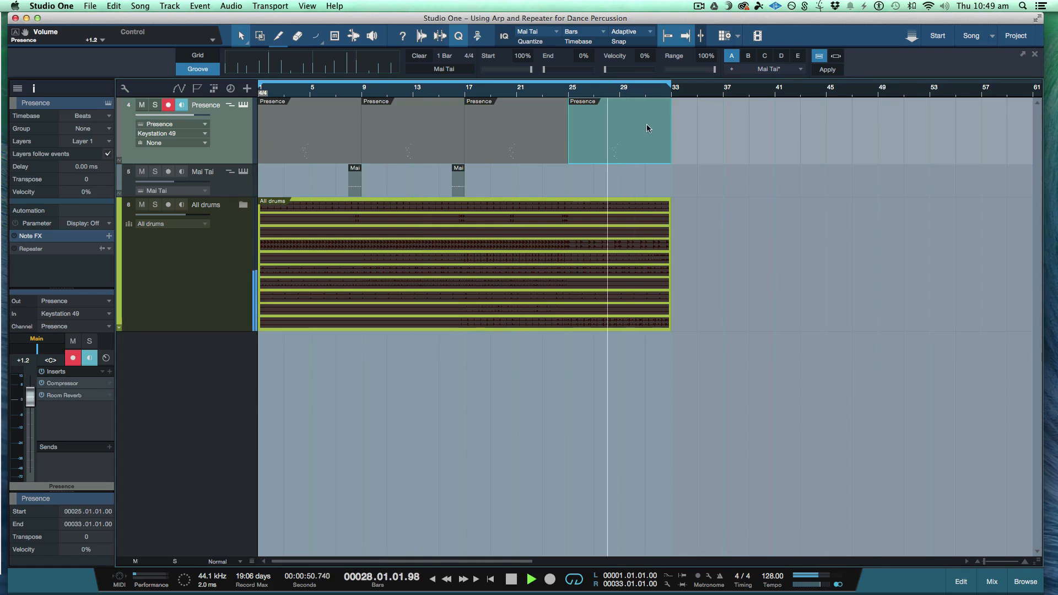
In the last Presence part, raise the final D 1 note by two semitones, increase its velocity and return to the arrangement.
{"action": "double_click", "coordinate": [646, 127]}
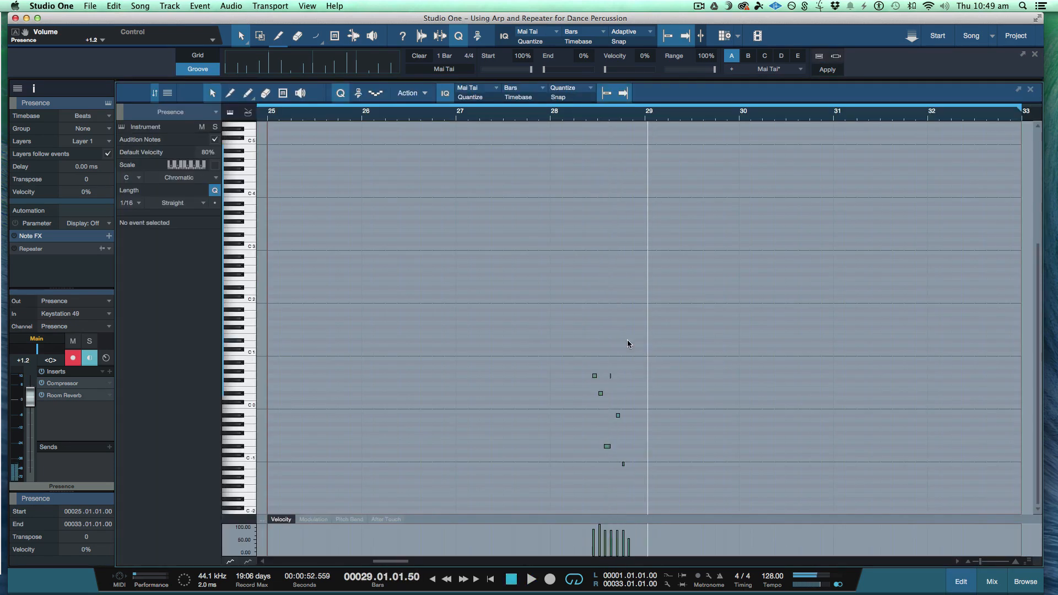
{"action": "left_click", "coordinate": [629, 345]}
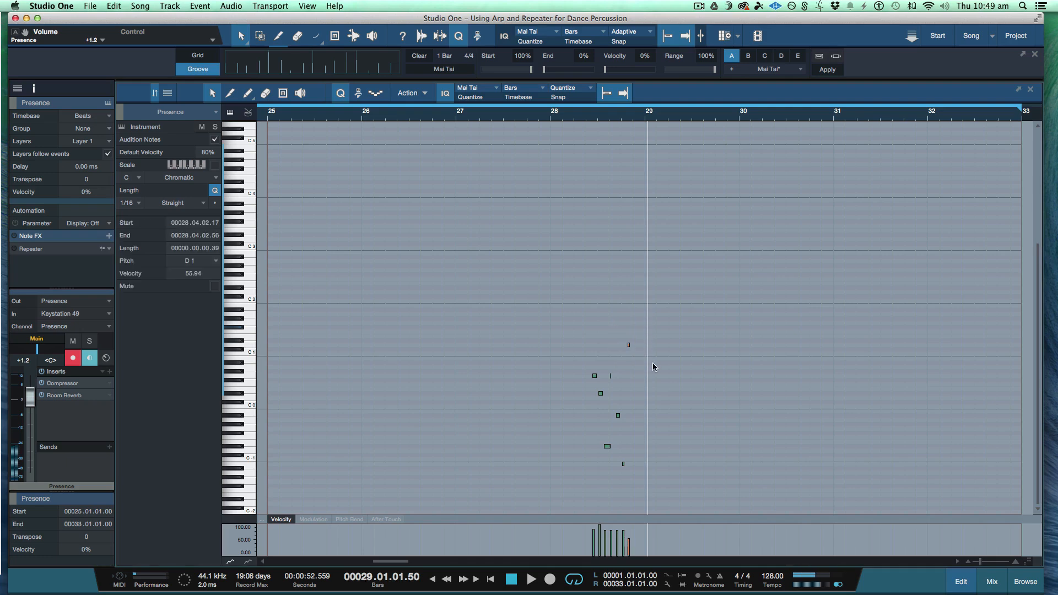
{"action": "key", "text": "Up"}
{"action": "key", "text": "Up"}
{"action": "left_click_drag", "start_coordinate": [629, 542], "coordinate": [631, 523]}
{"action": "key", "text": "F3"}
{"action": "key", "text": "F3"}
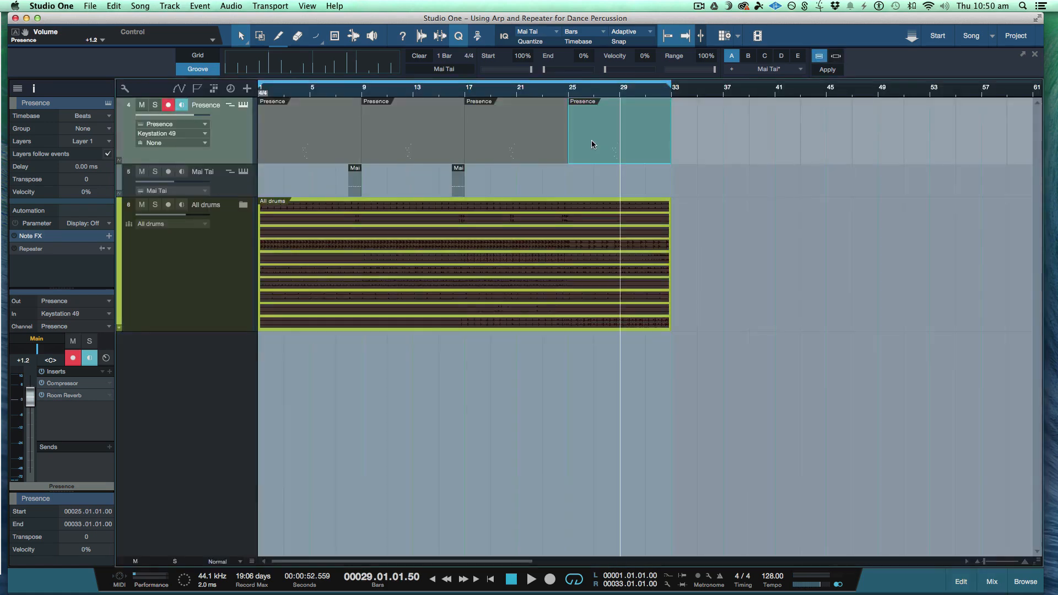
Delete the first three Presence parts and move the edited last part to bar 1.
{"action": "left_click", "coordinate": [526, 138]}
{"action": "left_click", "coordinate": [392, 124], "text": "shift"}
{"action": "left_click", "coordinate": [321, 127], "text": "shift"}
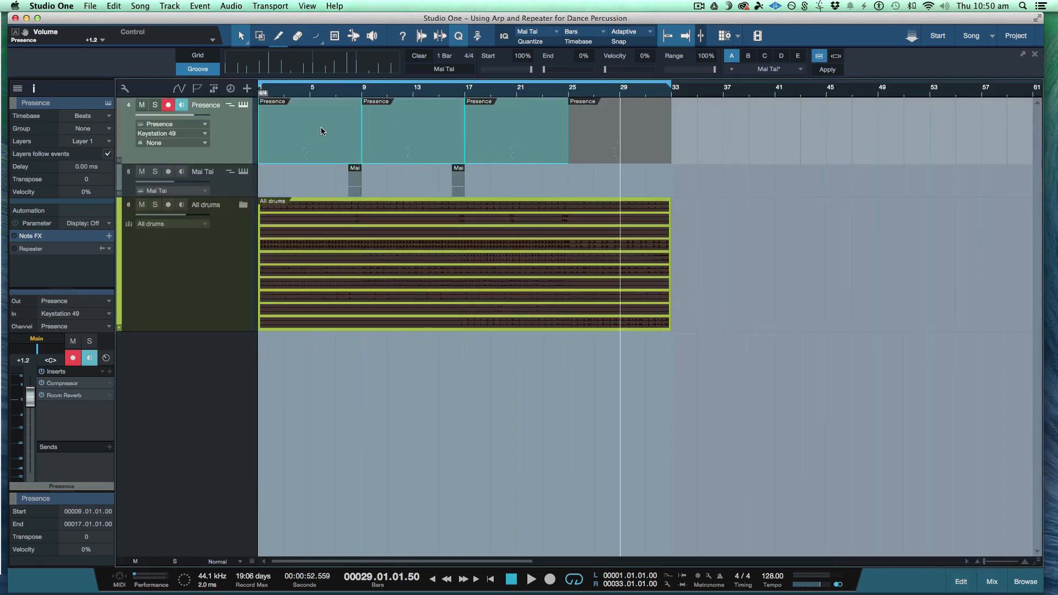
{"action": "key", "text": "Delete"}
{"action": "left_click", "coordinate": [592, 132]}
{"action": "left_click_drag", "start_coordinate": [593, 132], "coordinate": [296, 124]}
Play from about bar 4 while duplicating the edited Presence part three times to fill the track up to bar 33.
{"action": "left_click", "coordinate": [296, 92]}
{"action": "key", "text": "space"}
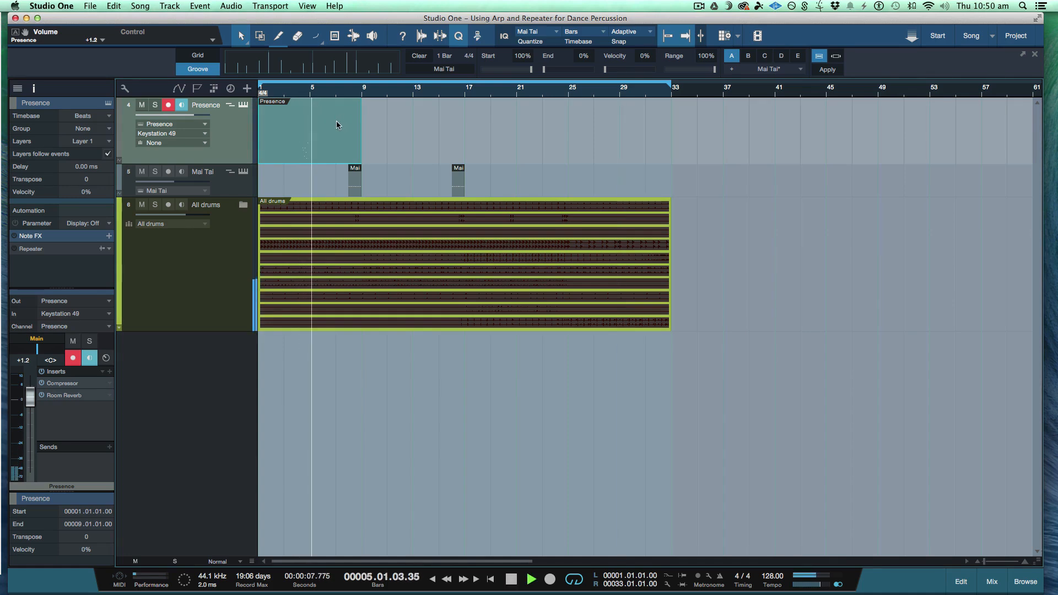
{"action": "key", "text": "d"}
{"action": "key", "text": "d"}
{"action": "key", "text": "d"}
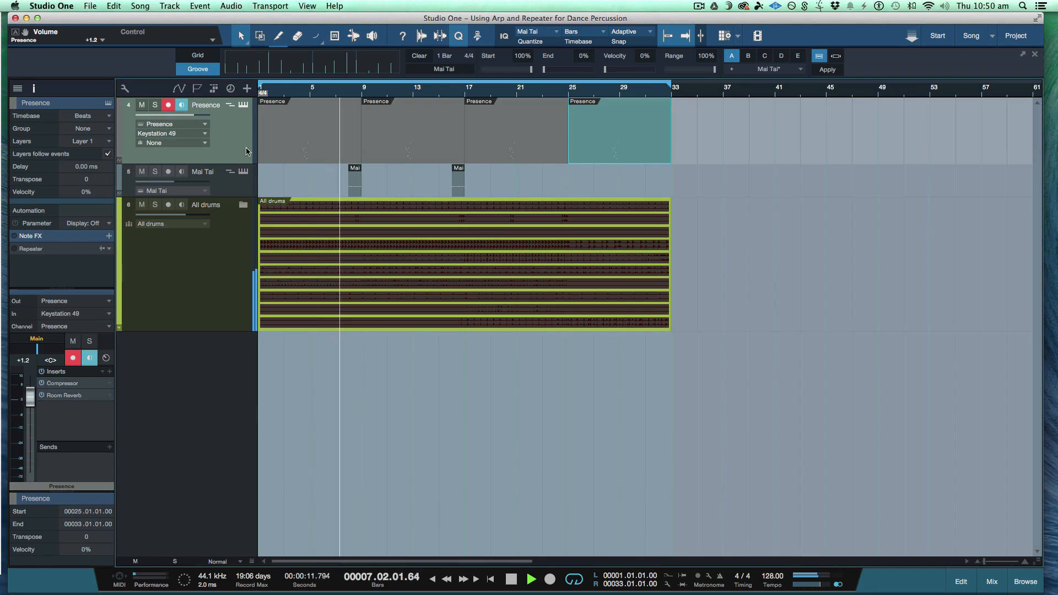
{"action": "key", "text": "space"}
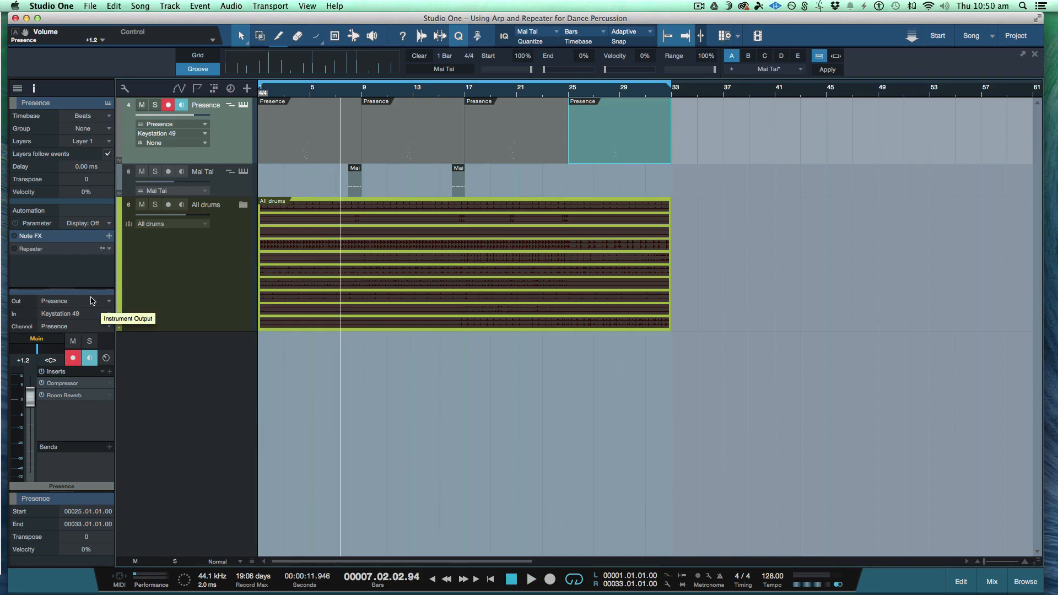
Open the Presence track's Room Reverb, solo the track and set the reverb length to 8.00 s.
{"action": "double_click", "coordinate": [62, 396]}
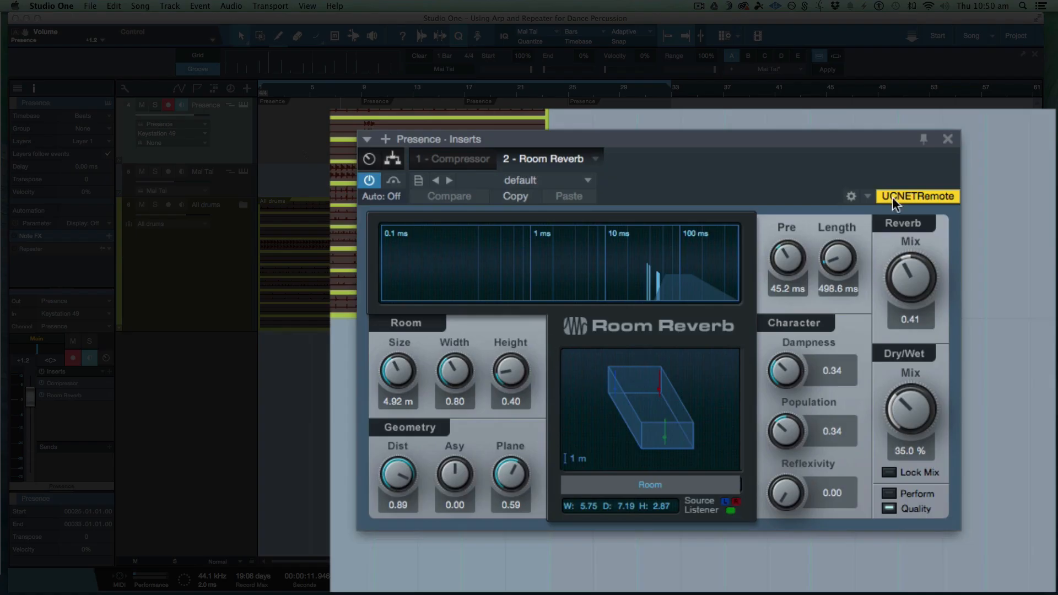
{"action": "left_click_drag", "start_coordinate": [837, 257], "coordinate": [837, 223]}
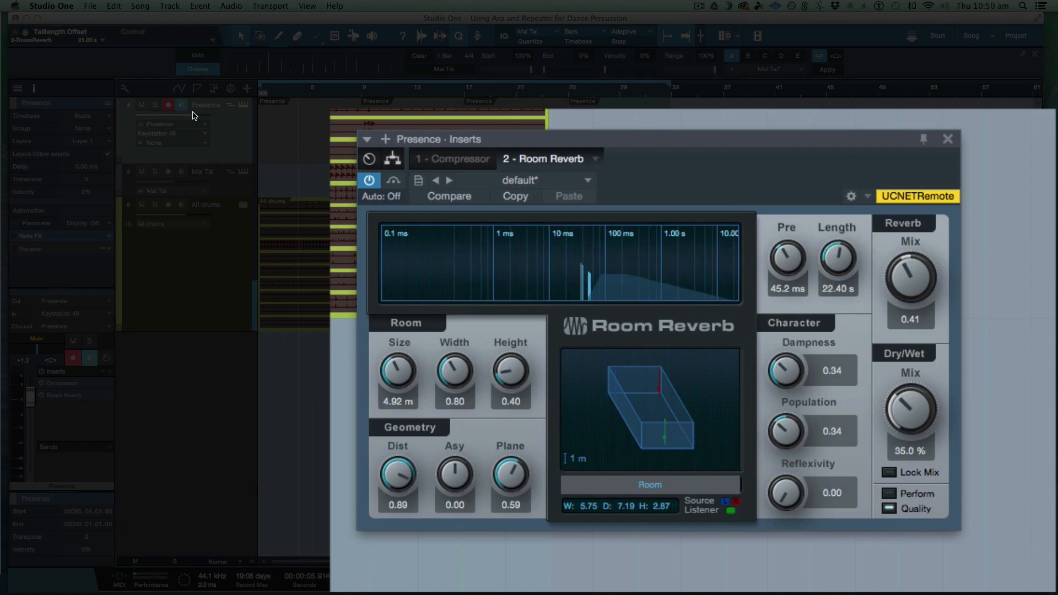
{"action": "left_click", "coordinate": [157, 106]}
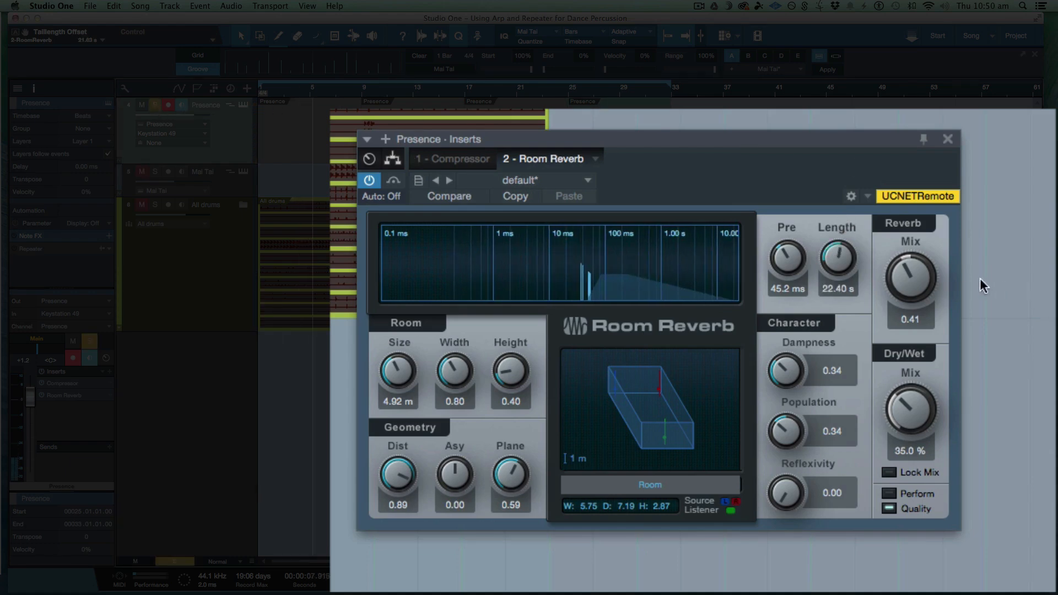
{"action": "left_click_drag", "start_coordinate": [848, 266], "coordinate": [832, 299]}
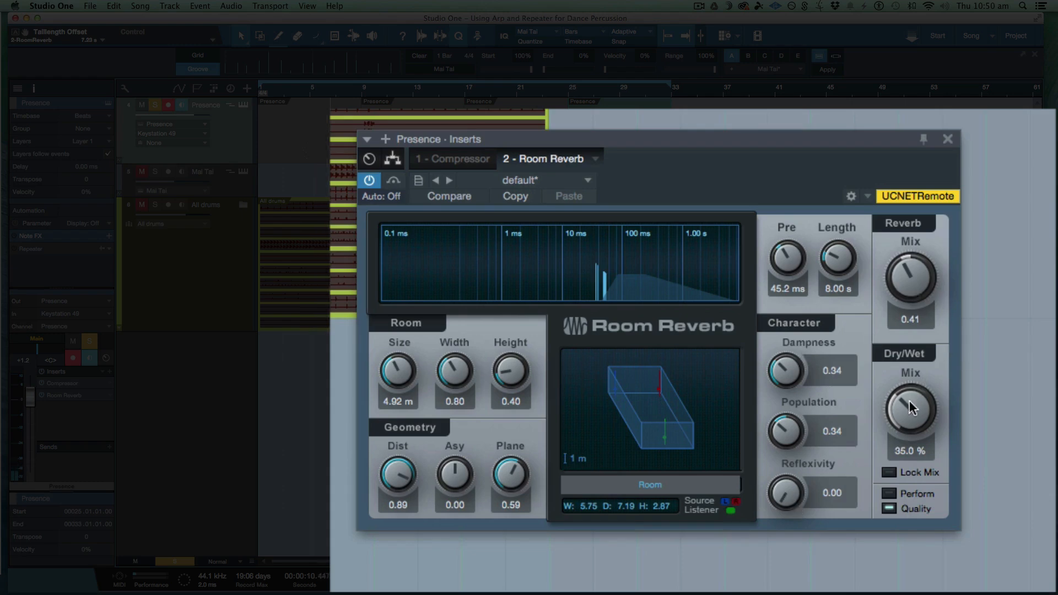
Set the Room Reverb's reverb mix to 0.27, replay from about bar 4 and close the effect.
{"action": "left_click_drag", "start_coordinate": [904, 302], "coordinate": [904, 296]}
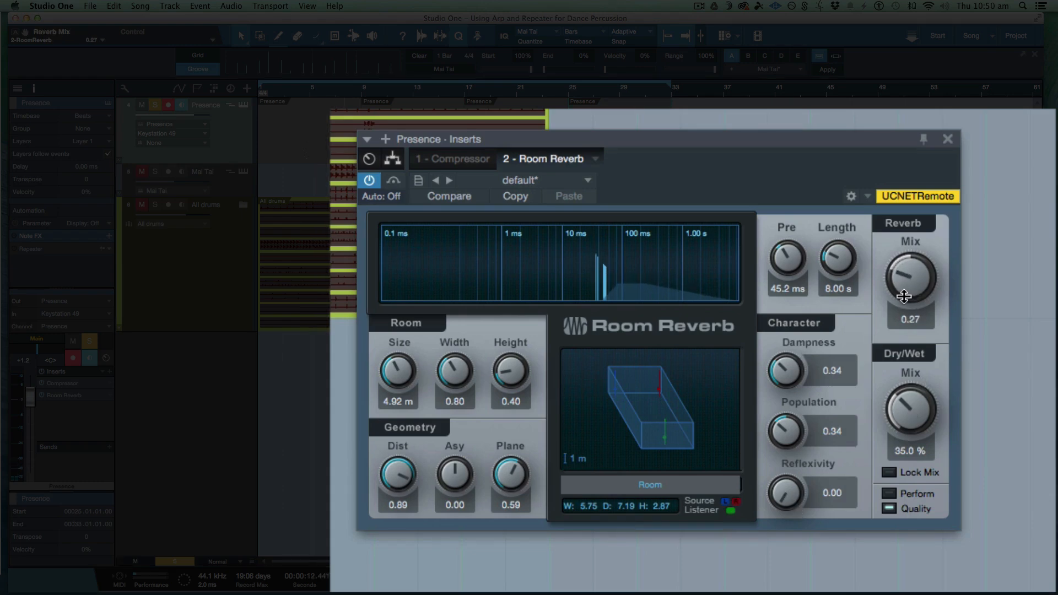
{"action": "left_click", "coordinate": [297, 91]}
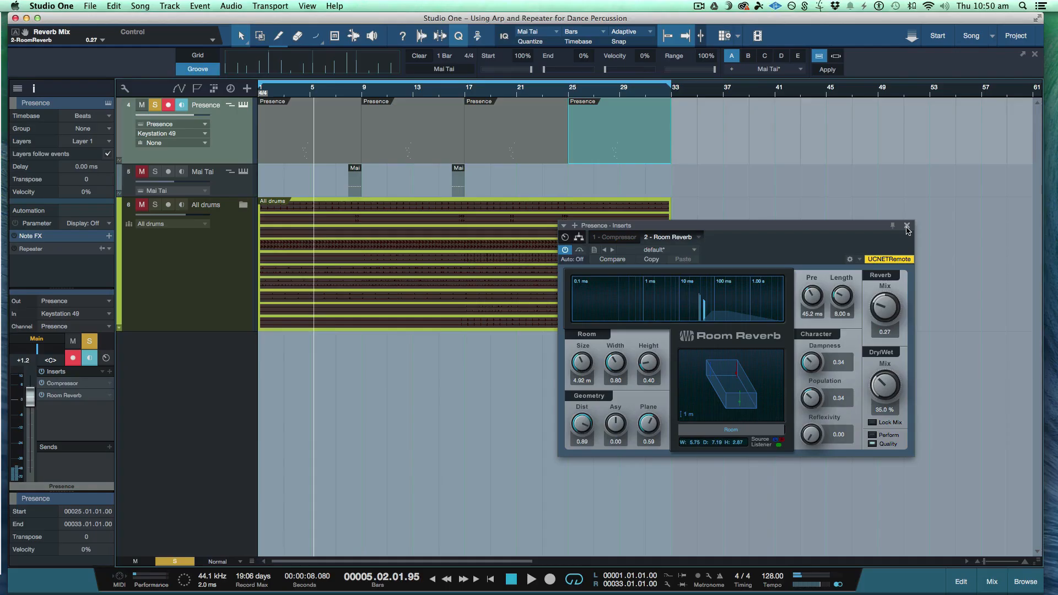
{"action": "left_click", "coordinate": [909, 230]}
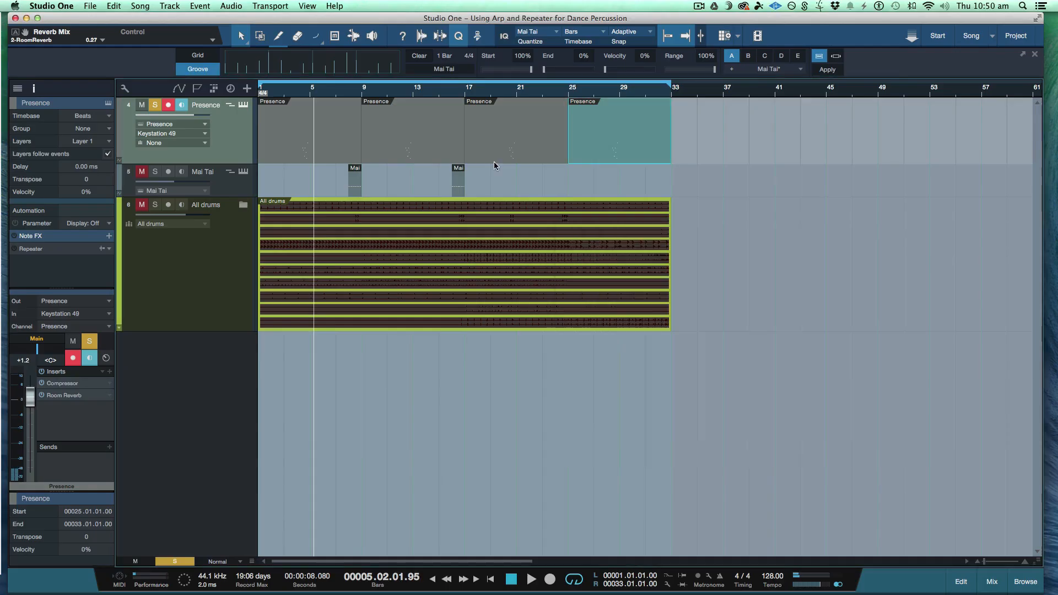
Unsolo the Presence track and play the full arrangement from about bar 3.
{"action": "left_click", "coordinate": [156, 106]}
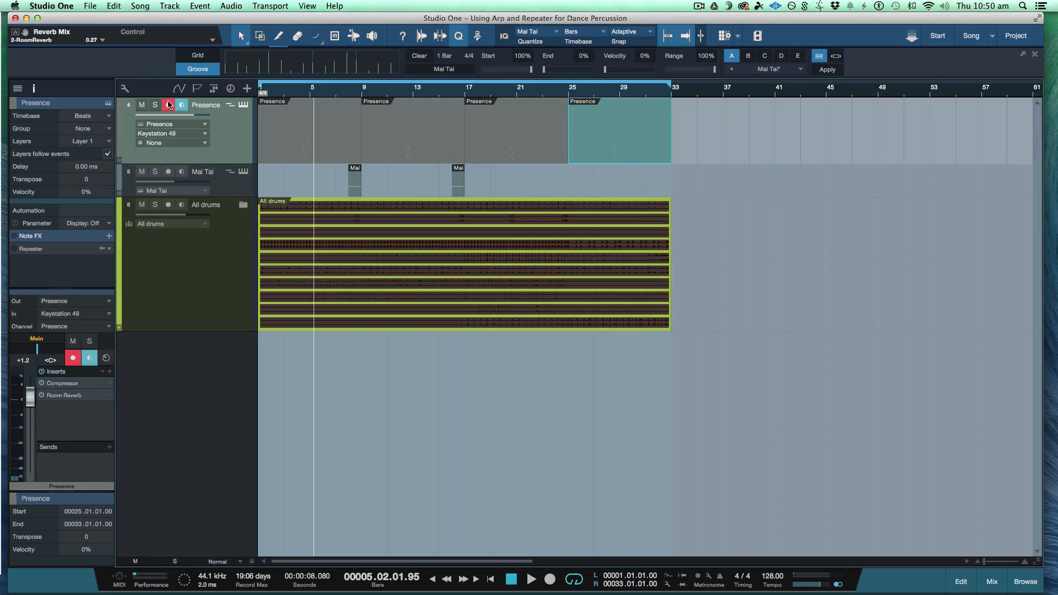
{"action": "left_click", "coordinate": [286, 94]}
{"action": "key", "text": "space"}
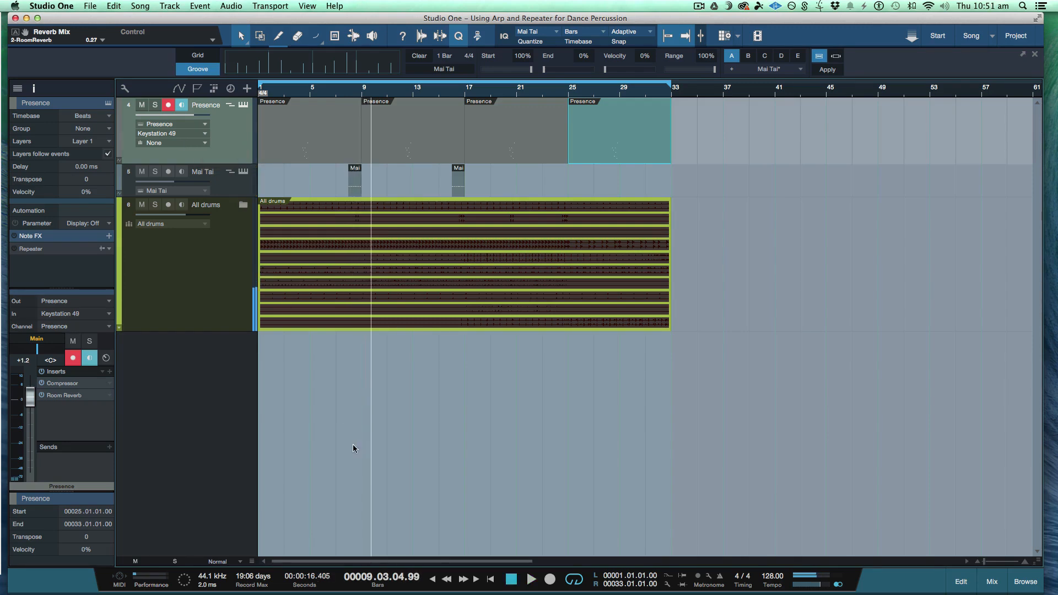
Open the Presence track's Repeater note effect.
{"action": "left_click", "coordinate": [230, 106]}
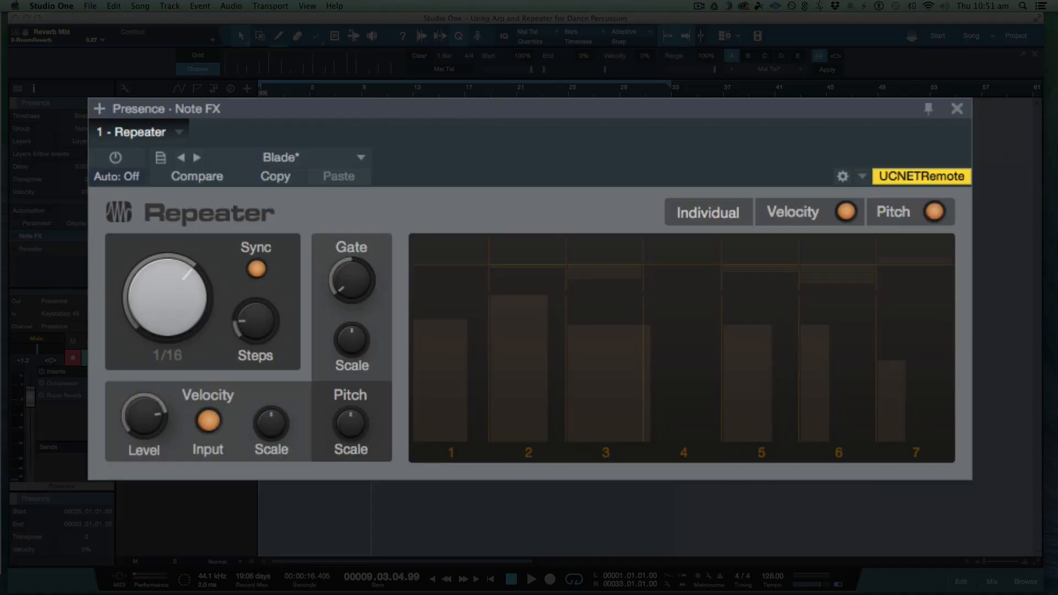